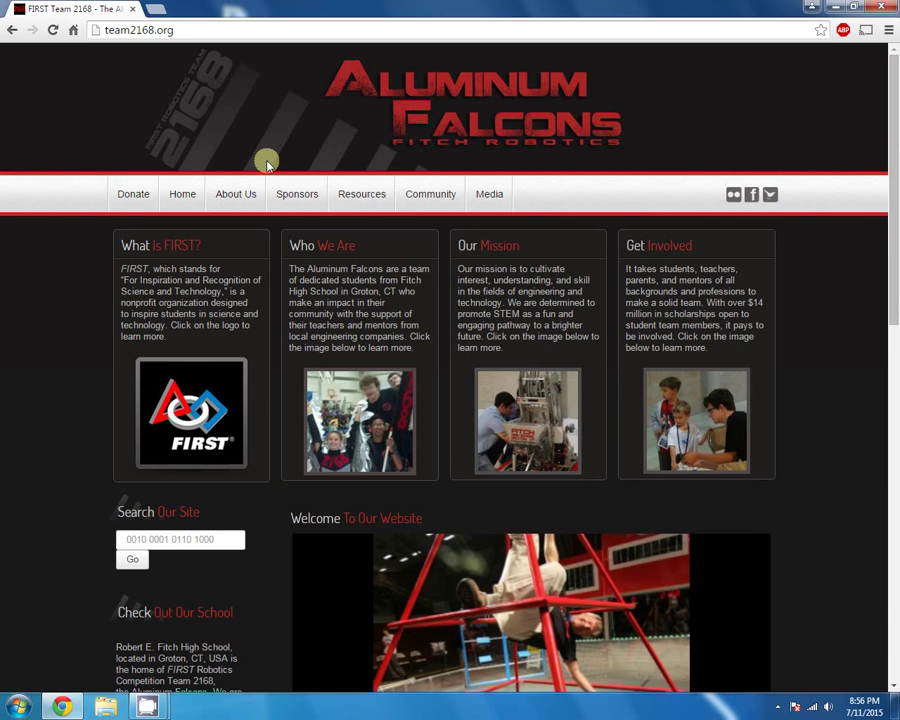
In a new tab, load the team2168.org/administrator login page from the address-bar suggestions
click(158, 8)
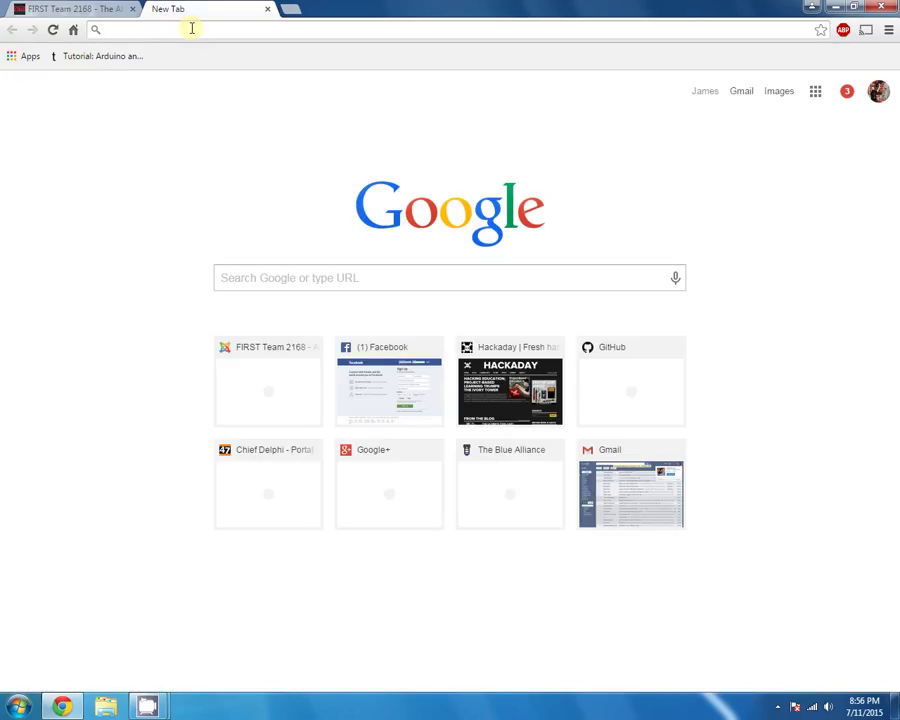
text(team2168.org)
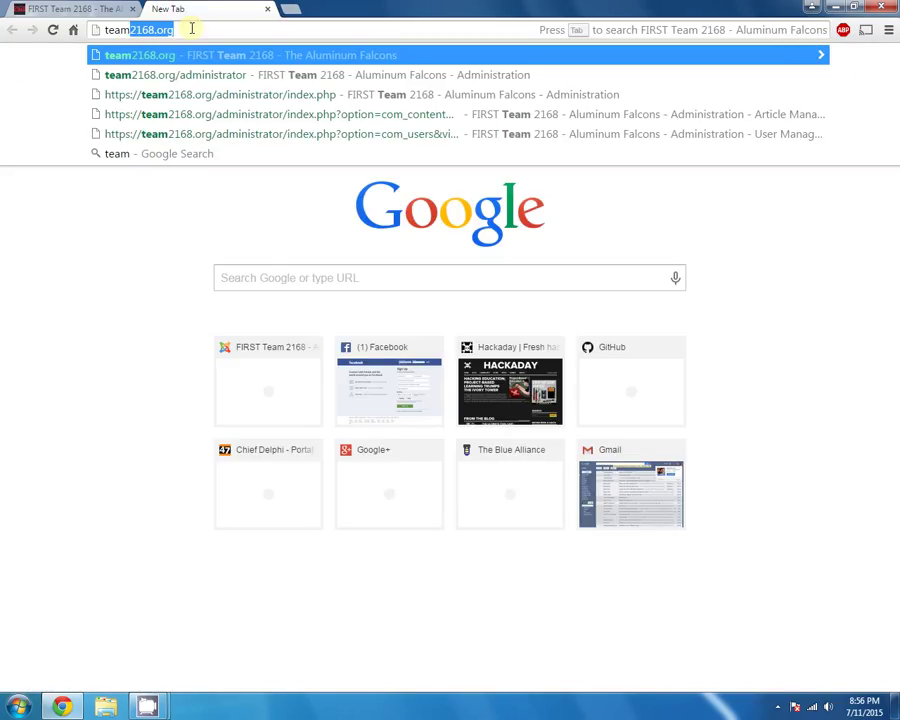
key(Down)
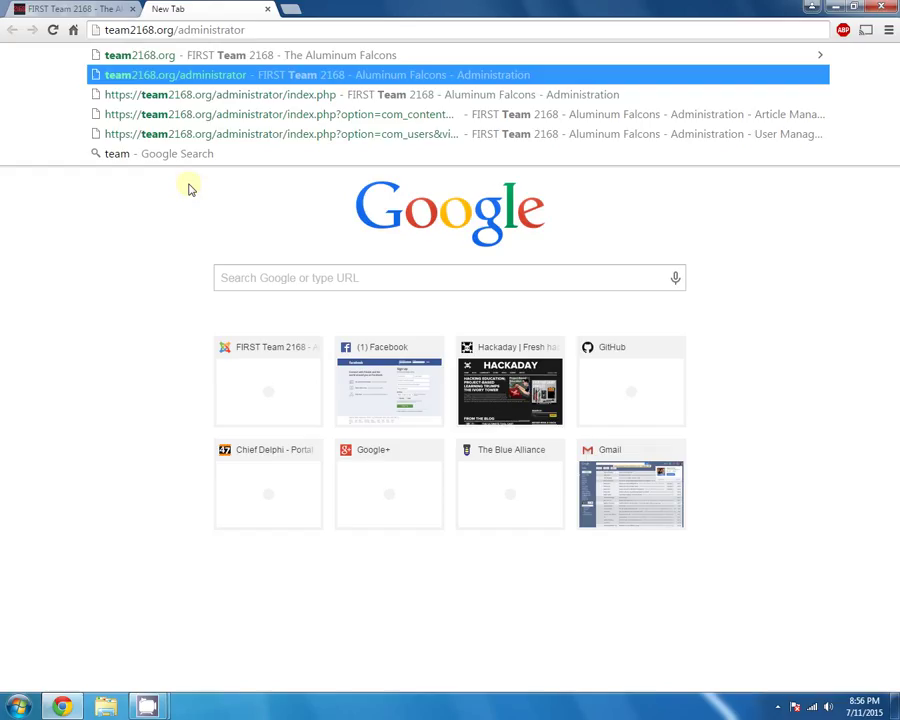
key(Return)
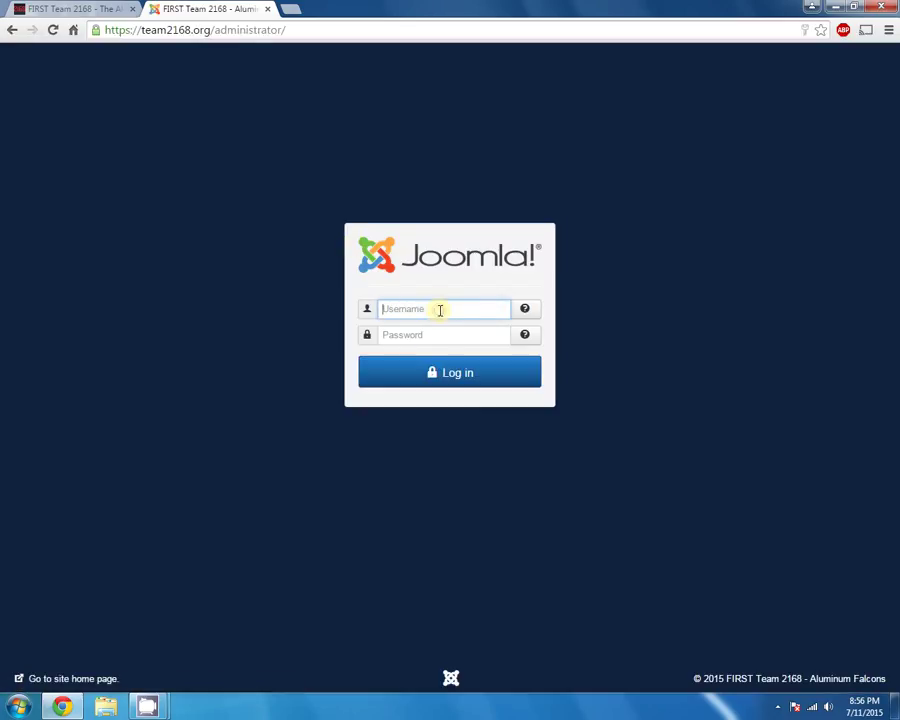
Log in to the Joomla administrator with the saved username and the account password
text(Tea)
key(BackSpace)
key(Down)
key(Tab)
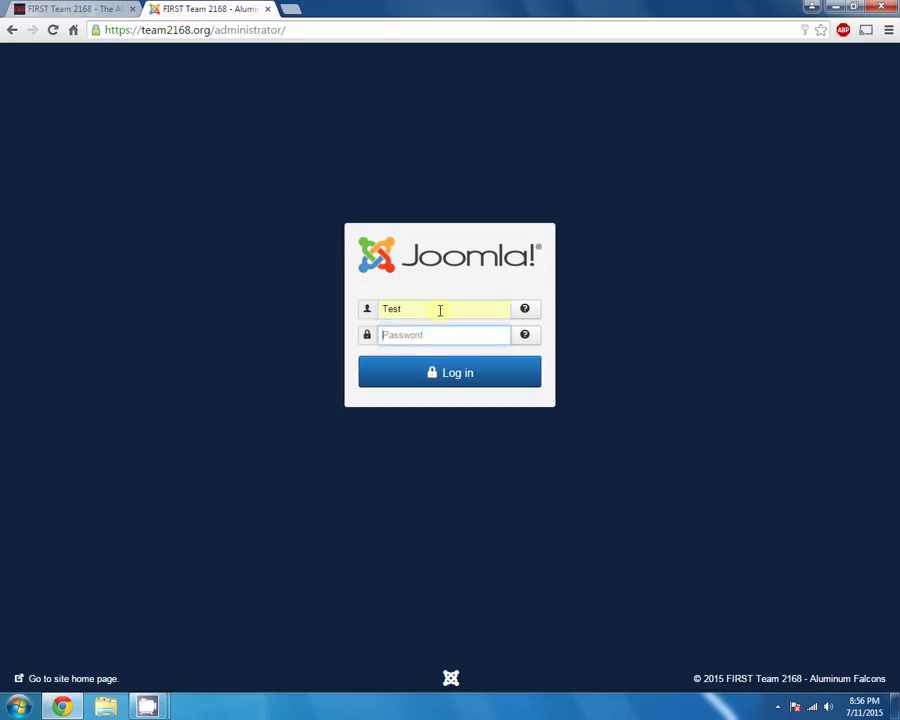
text(test)
key(Return)
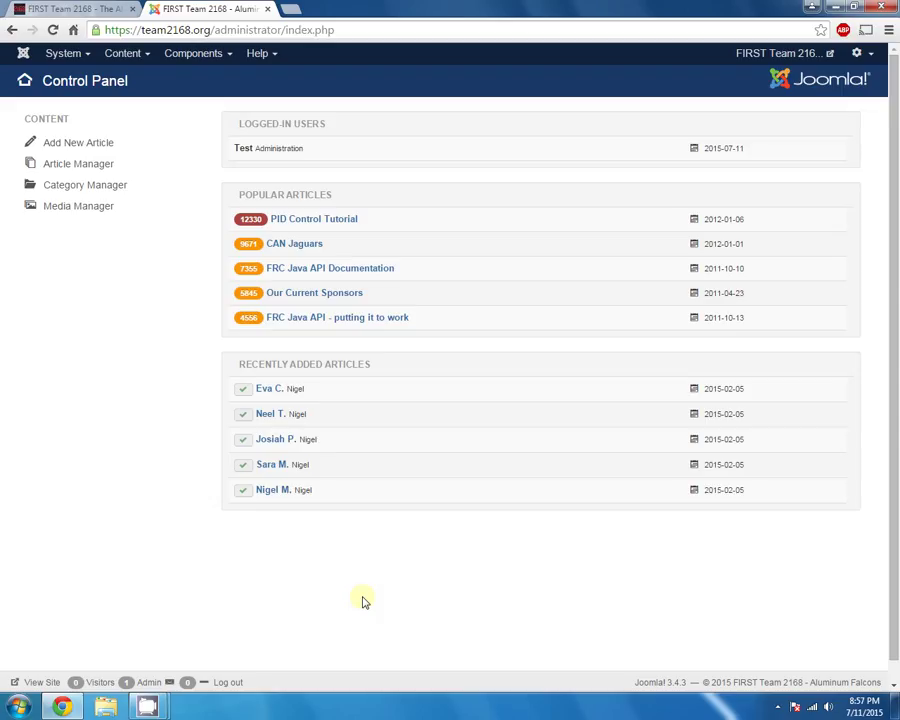
triple_click(634, 686)
click(637, 617)
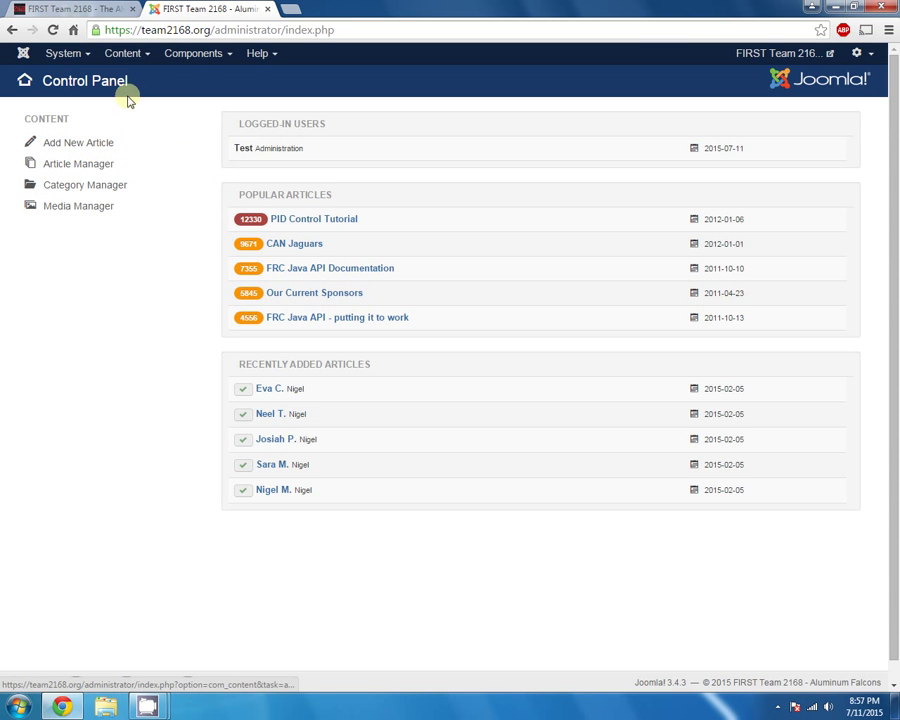
Check the public site's Media > 2015: Recycle Rush page, which has no articles, then return to the admin tab
click(89, 12)
mouse_move(488, 198)
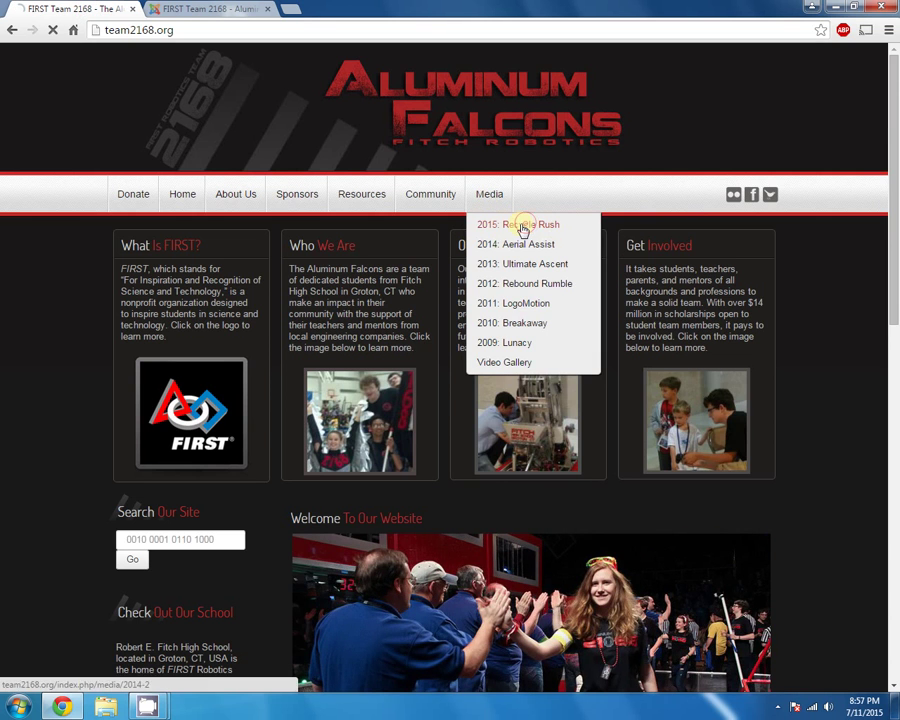
click(517, 226)
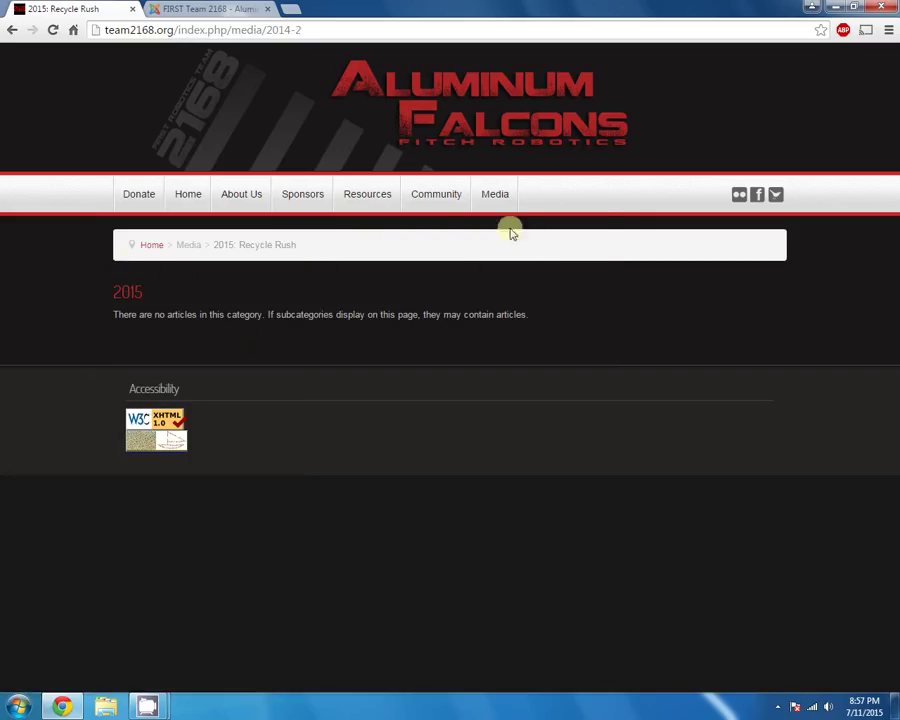
mouse_move(493, 208)
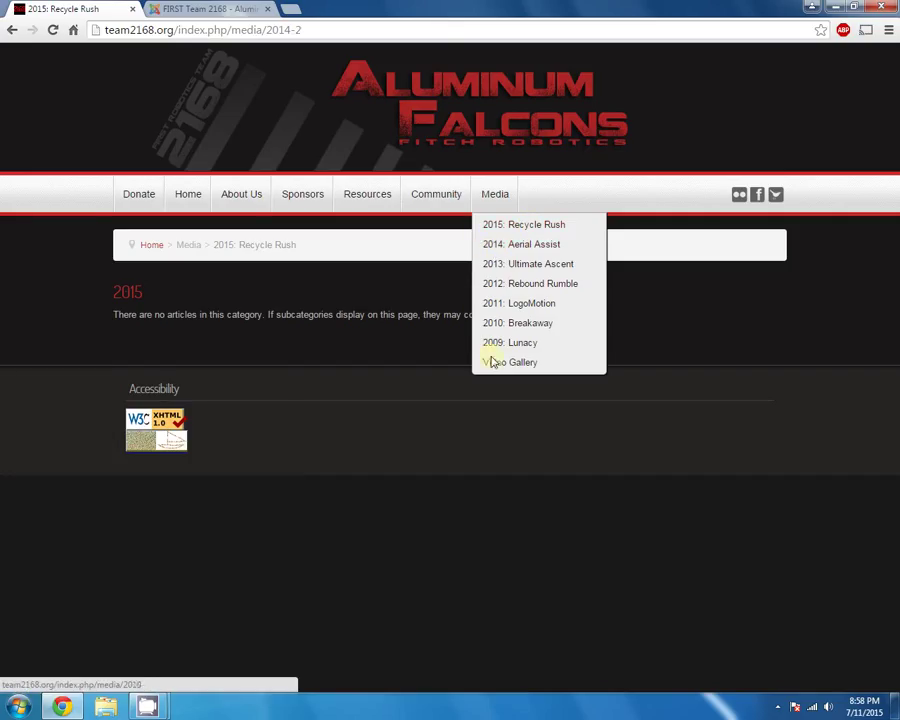
click(500, 223)
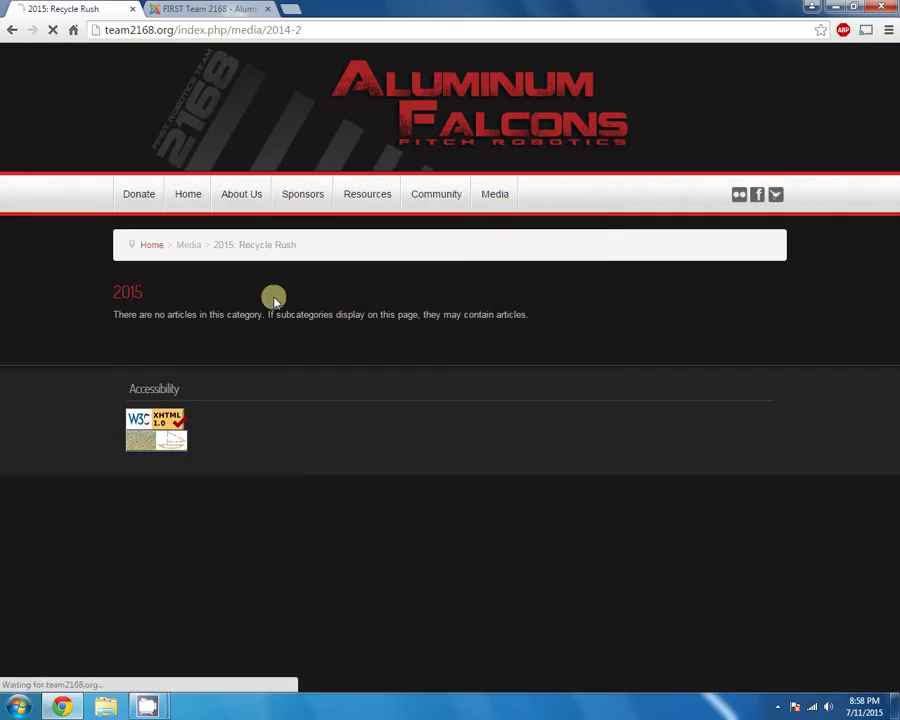
double_click(187, 244)
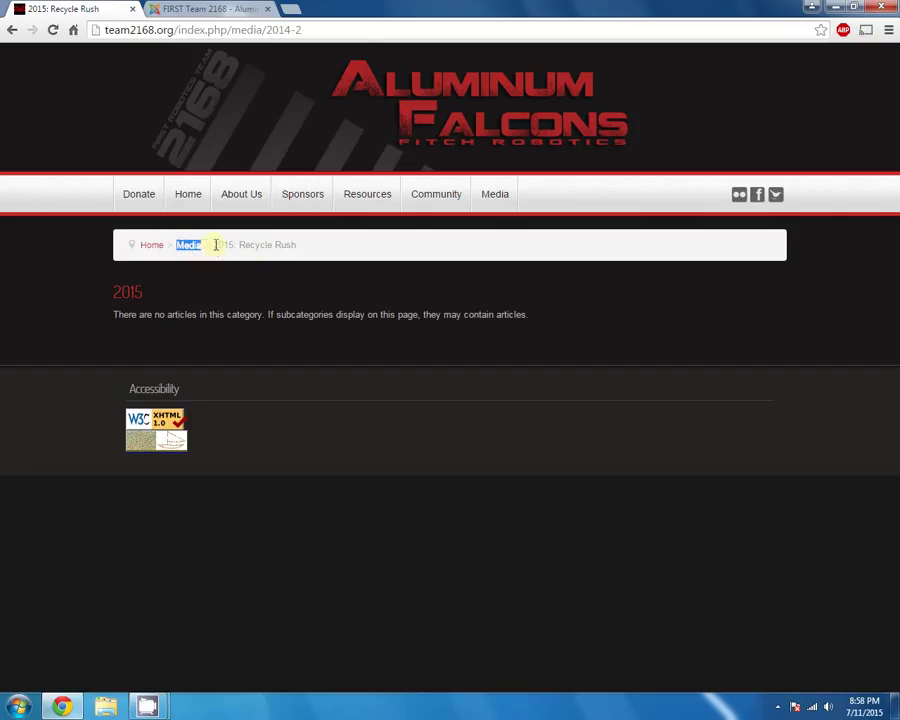
drag(214, 244, 305, 247)
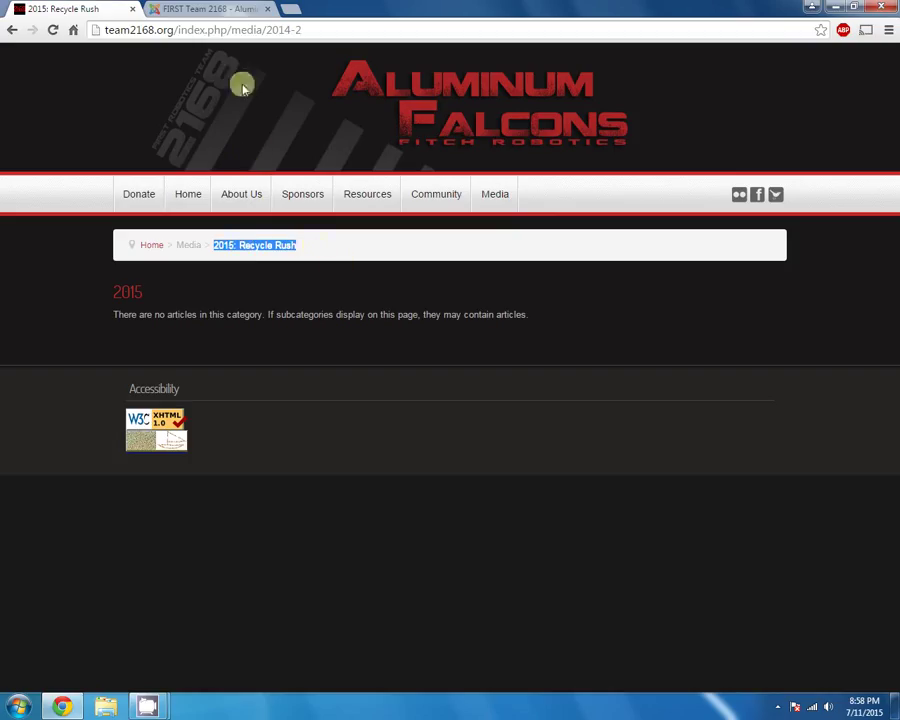
click(205, 8)
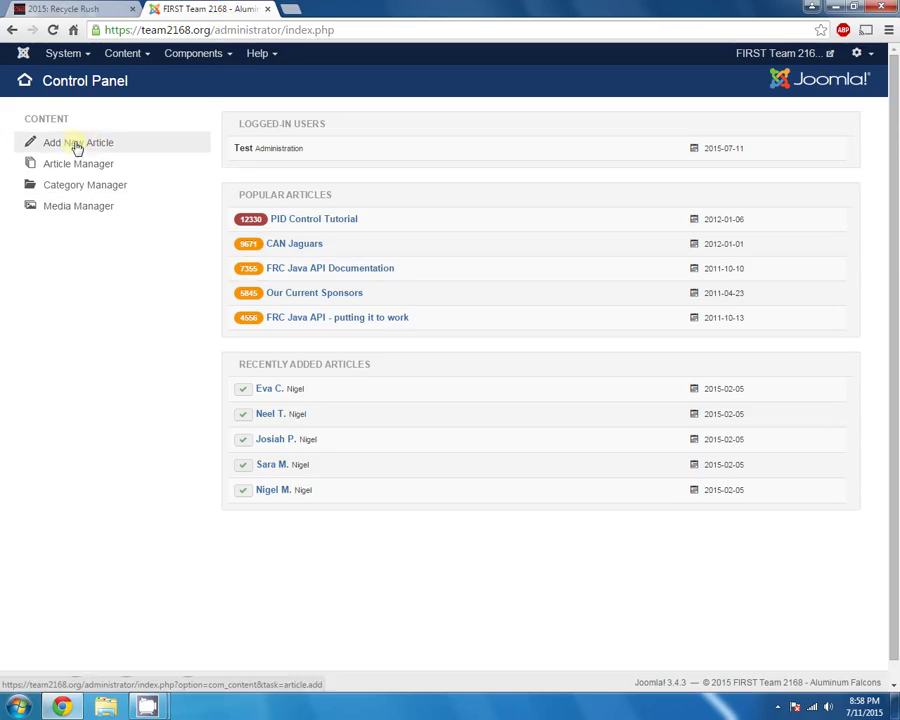
Start a new article via Add New Article and toggle off the rich-text editor in its empty body
click(77, 146)
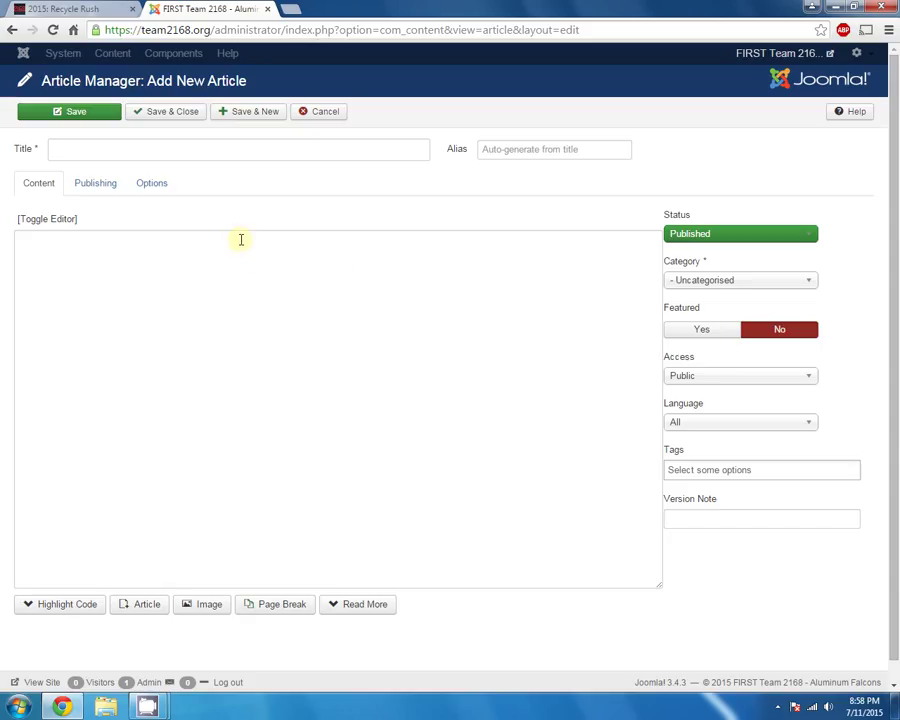
click(247, 375)
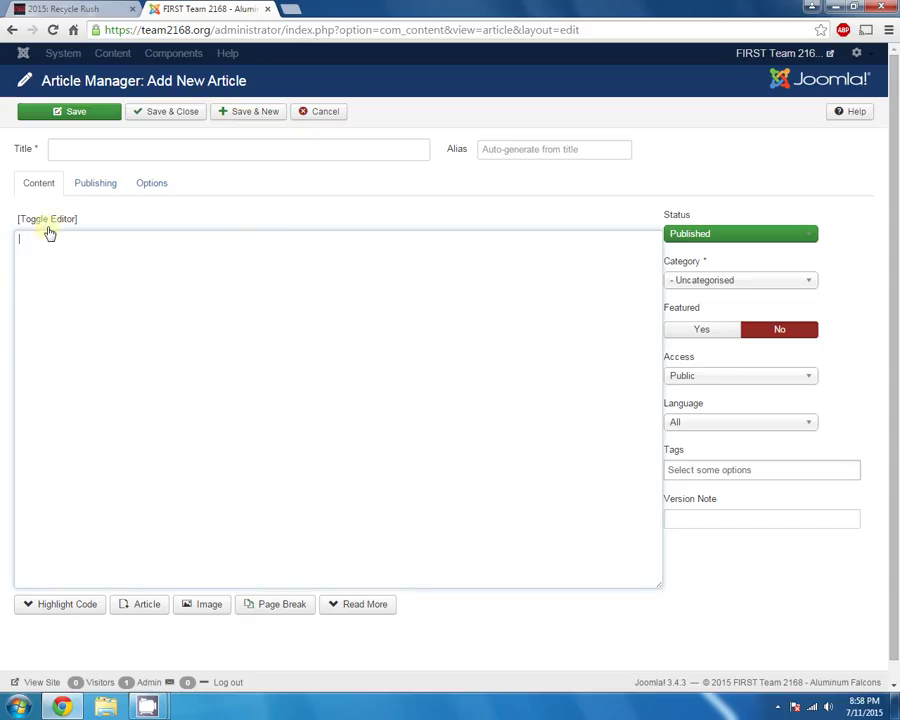
click(124, 307)
click(55, 219)
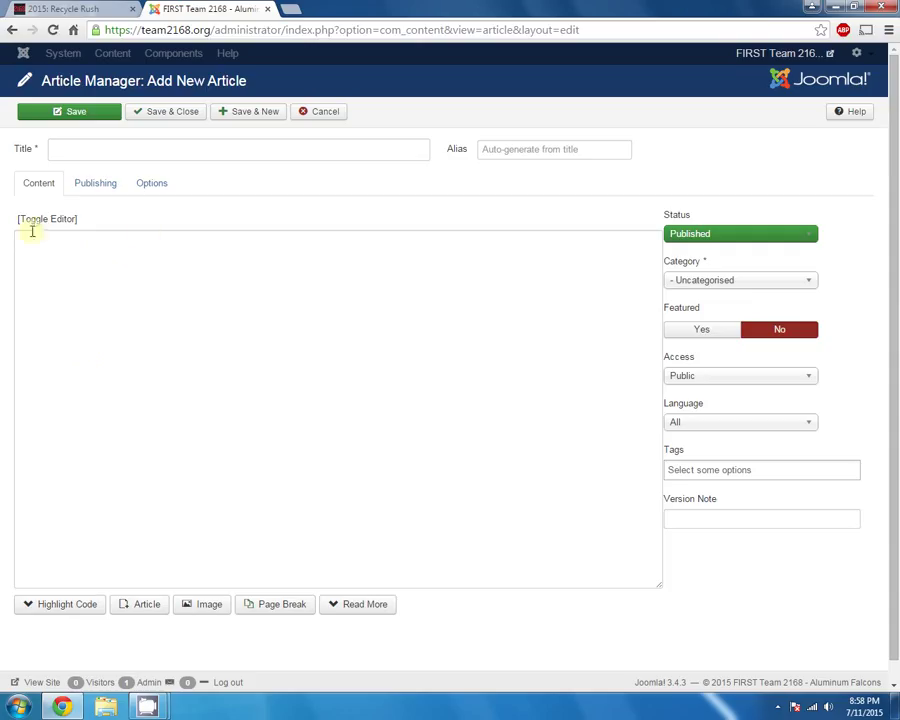
Toggle the article body editor off and back on so TinyMCE rich-text editing stays active
click(41, 222)
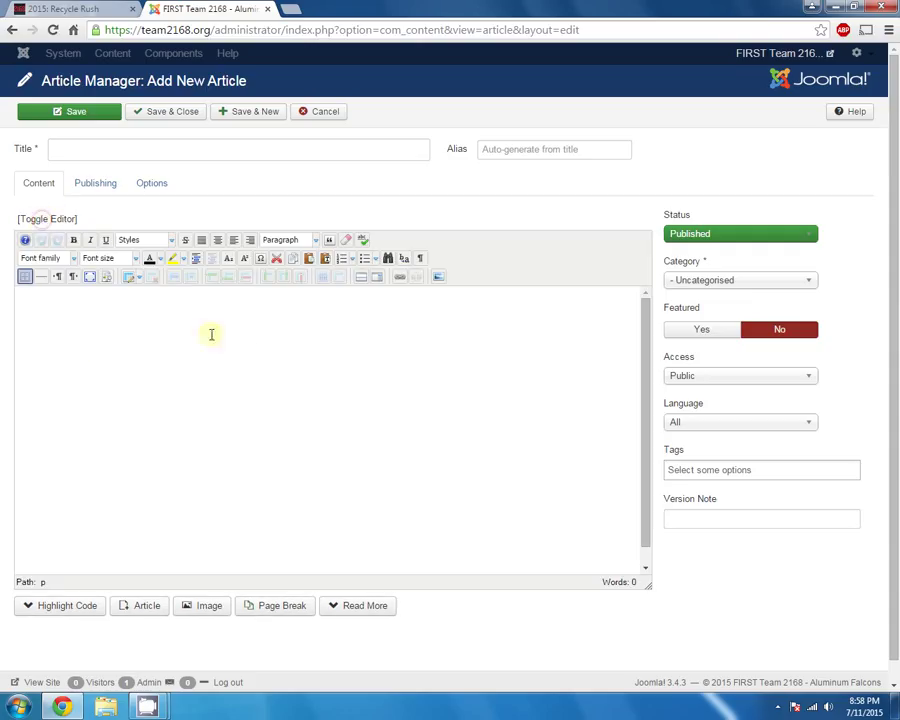
click(267, 339)
click(45, 220)
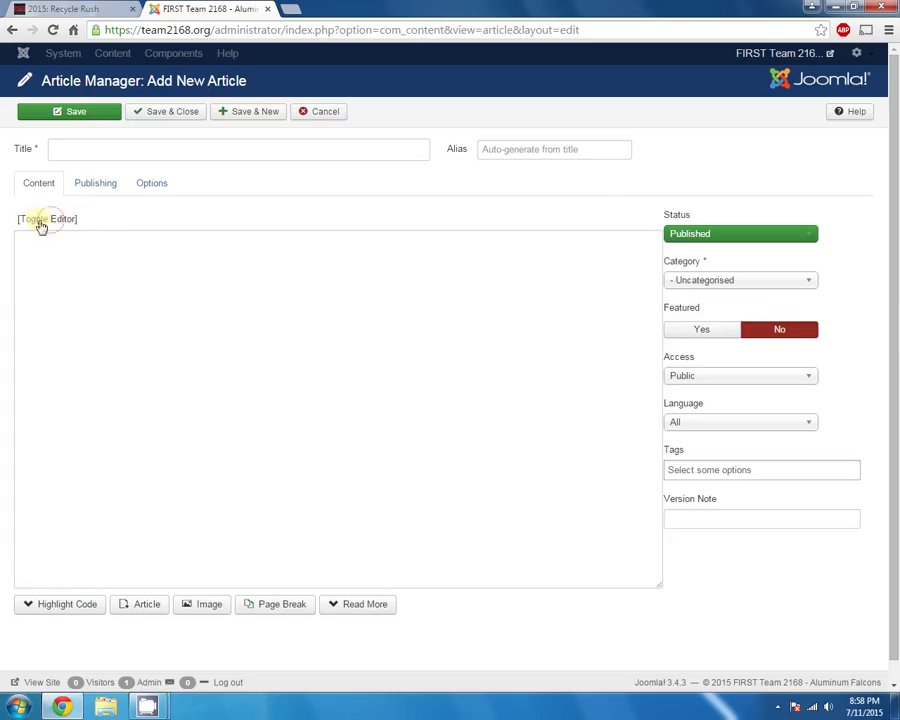
click(42, 223)
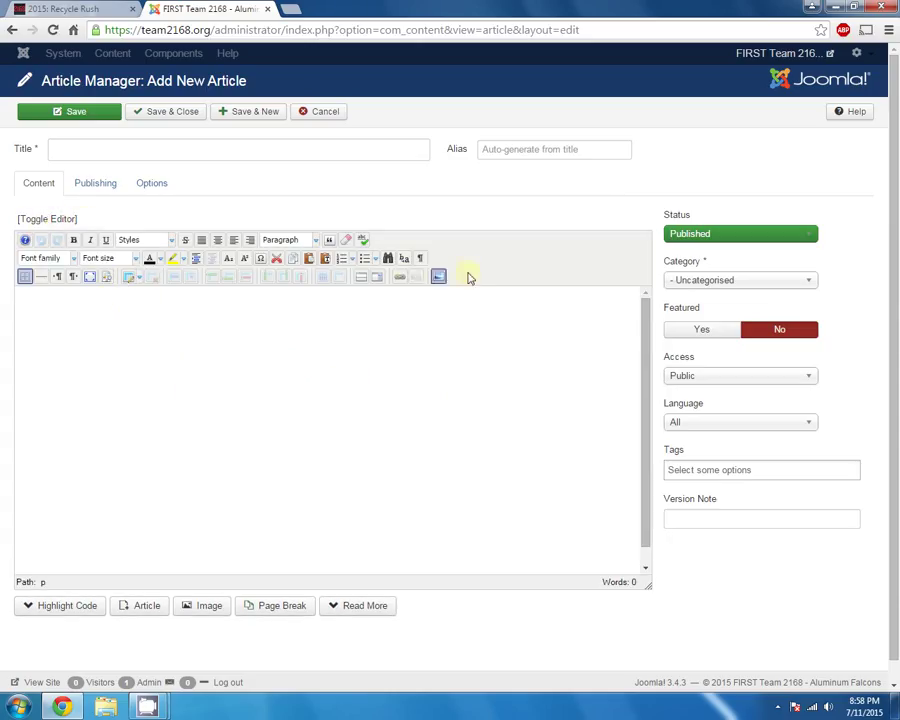
click(193, 343)
click(199, 312)
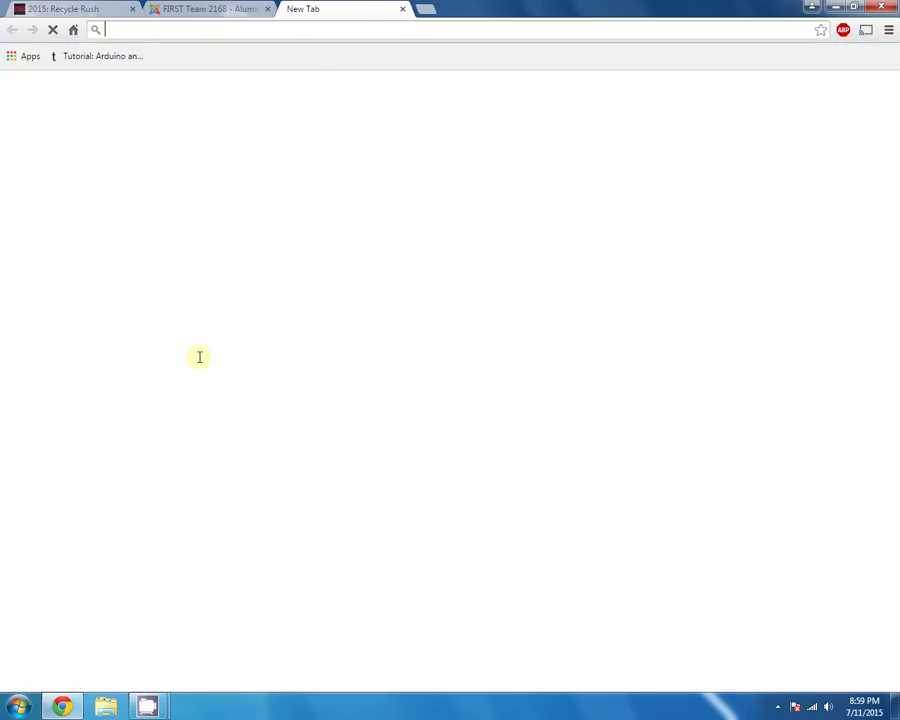
Search 'lorem ipsum', open lipsum.com and paste its 'What is Lorem Ipsum?' paragraph into the article body
text(lorem i)
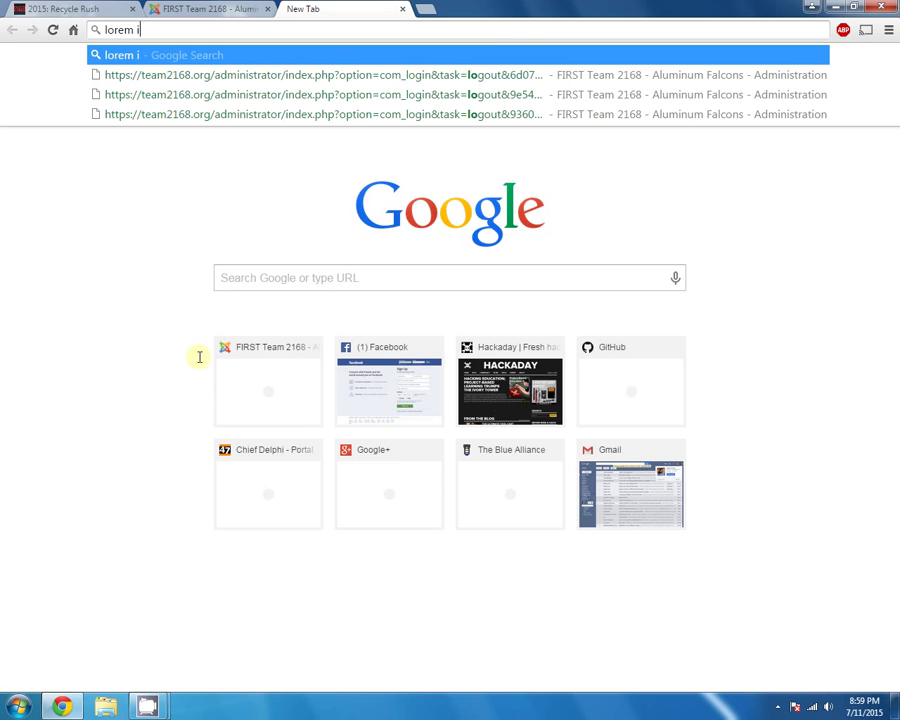
text(psum)
key(Return)
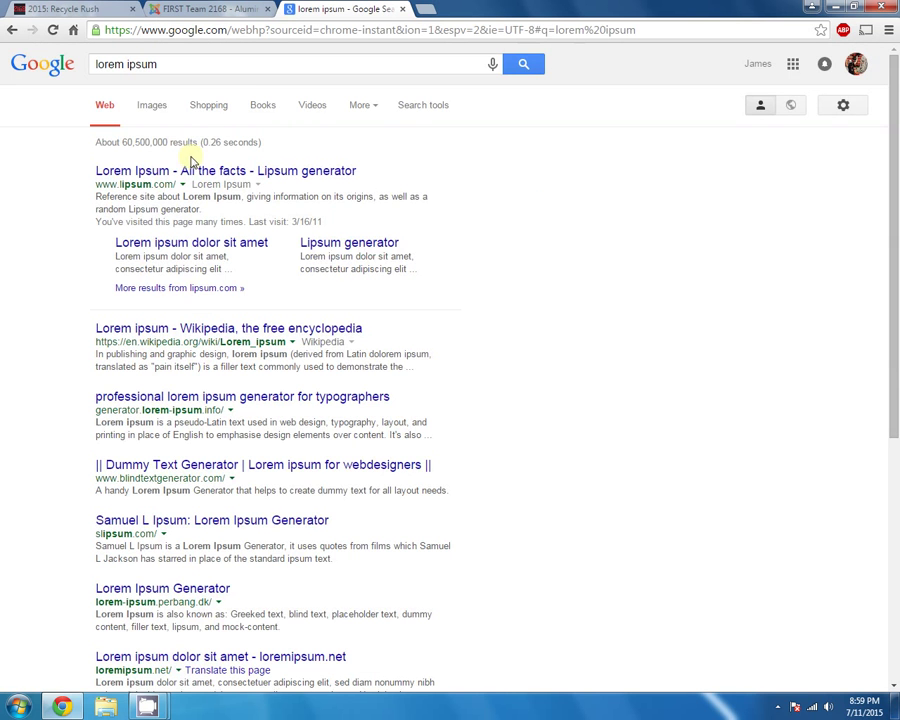
click(191, 169)
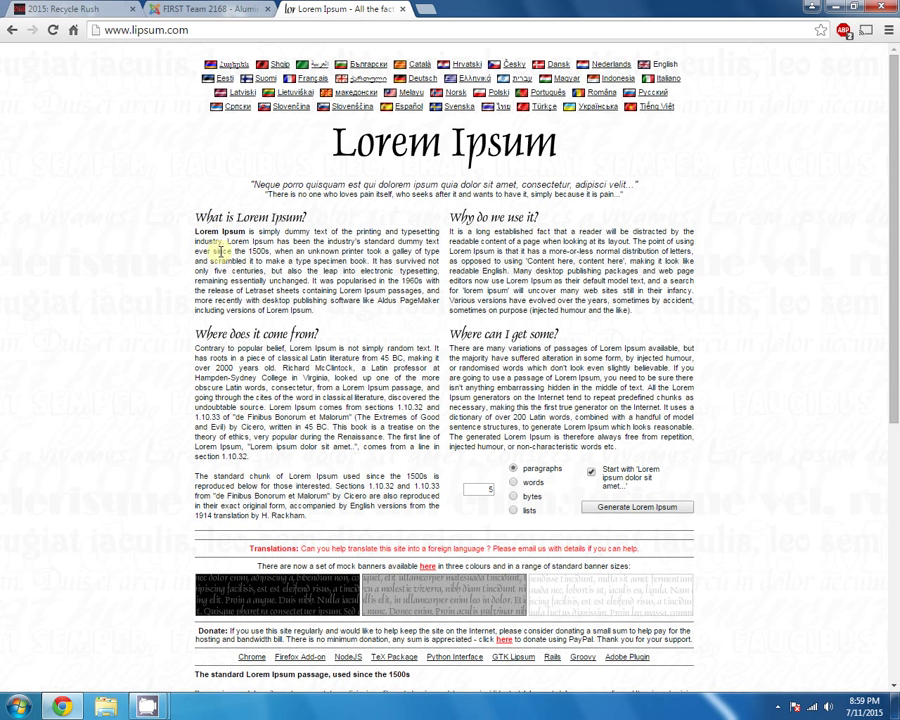
drag(198, 232, 341, 307)
key(ctrl+c)
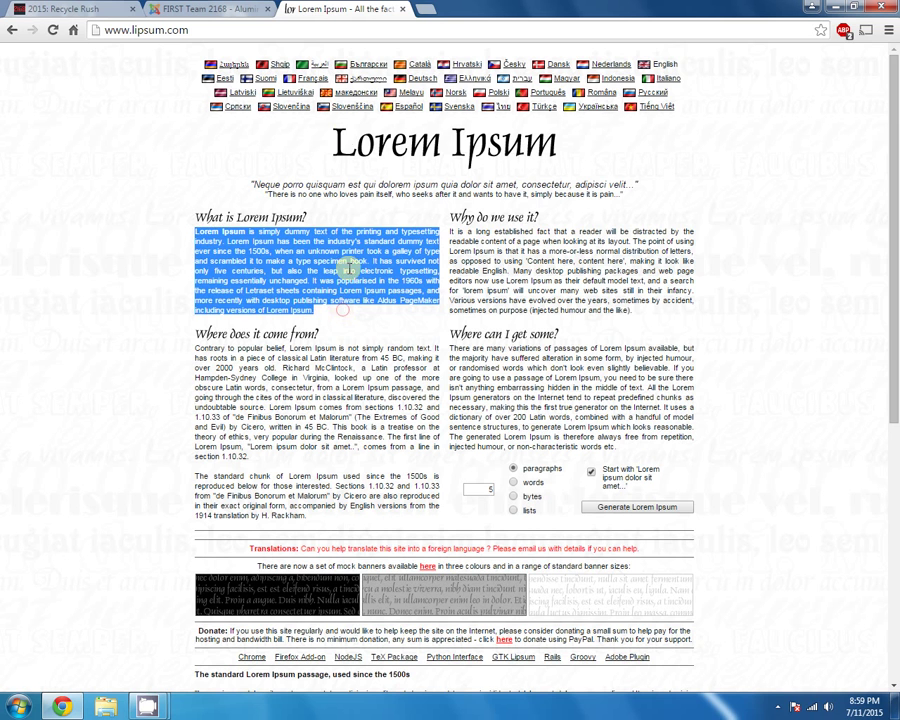
click(232, 9)
click(205, 337)
key(ctrl+v)
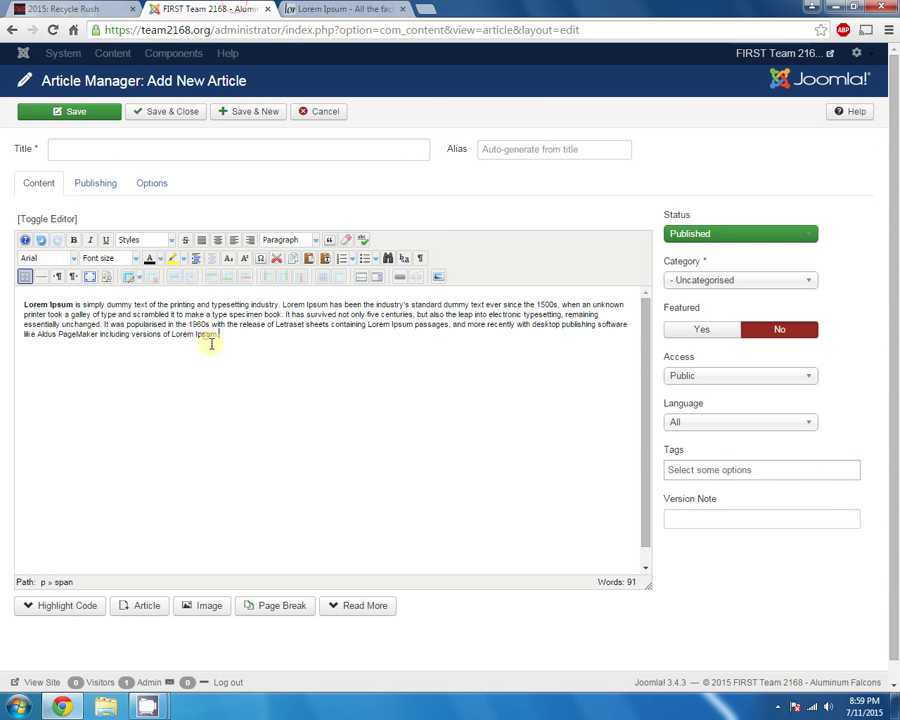
Copy lipsum.com's 'Where can I get some?' paragraph and paste it into the article body
click(320, 9)
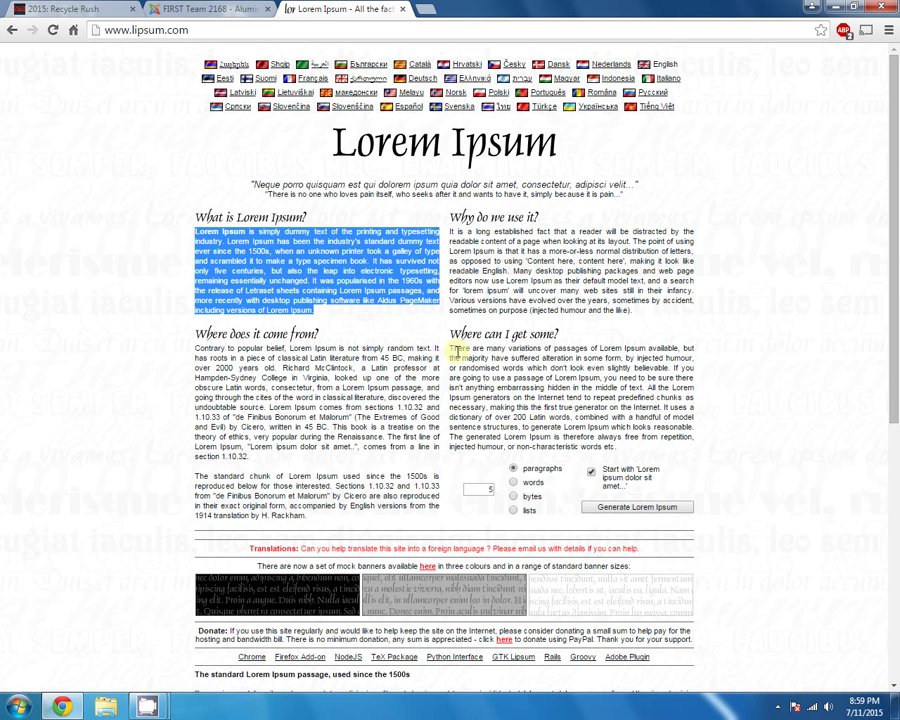
drag(451, 347, 612, 448)
key(ctrl+c)
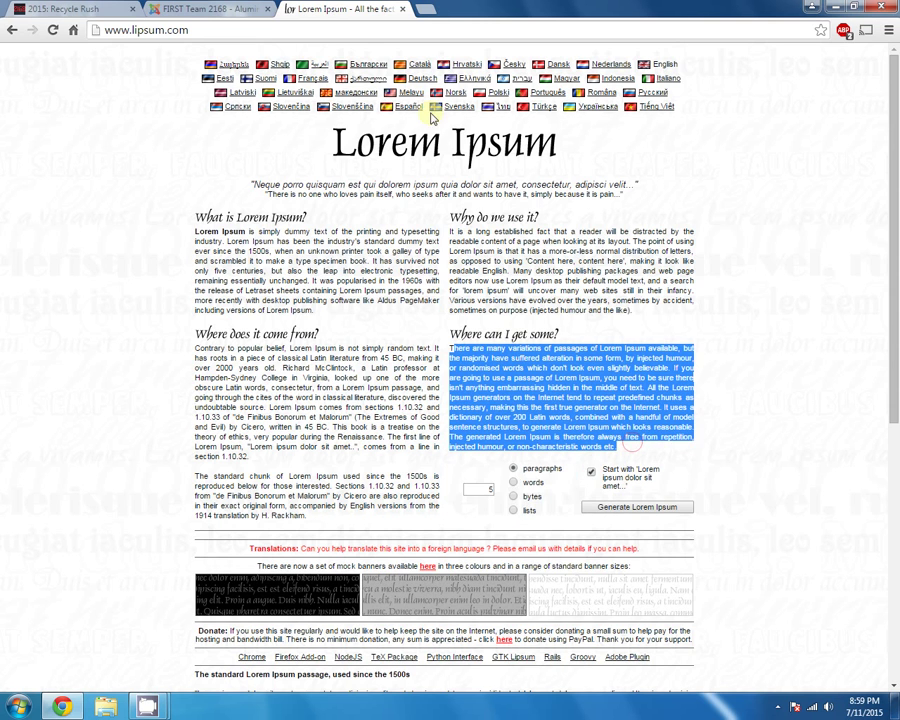
click(236, 8)
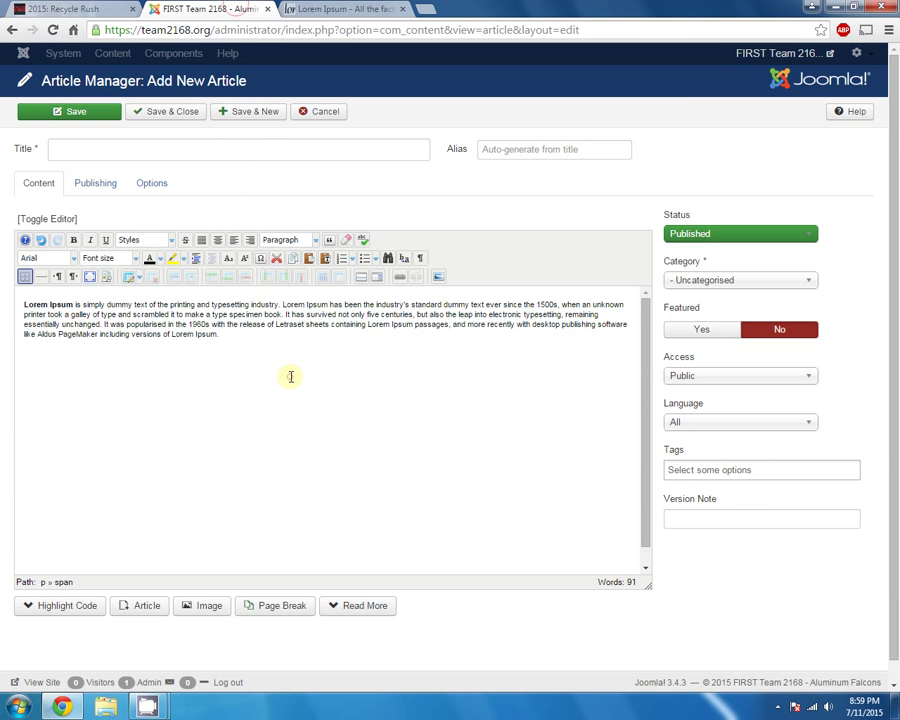
key(ctrl+v)
Delete the blank line between the two pasted paragraphs and switch the body to raw HTML view
click(266, 352)
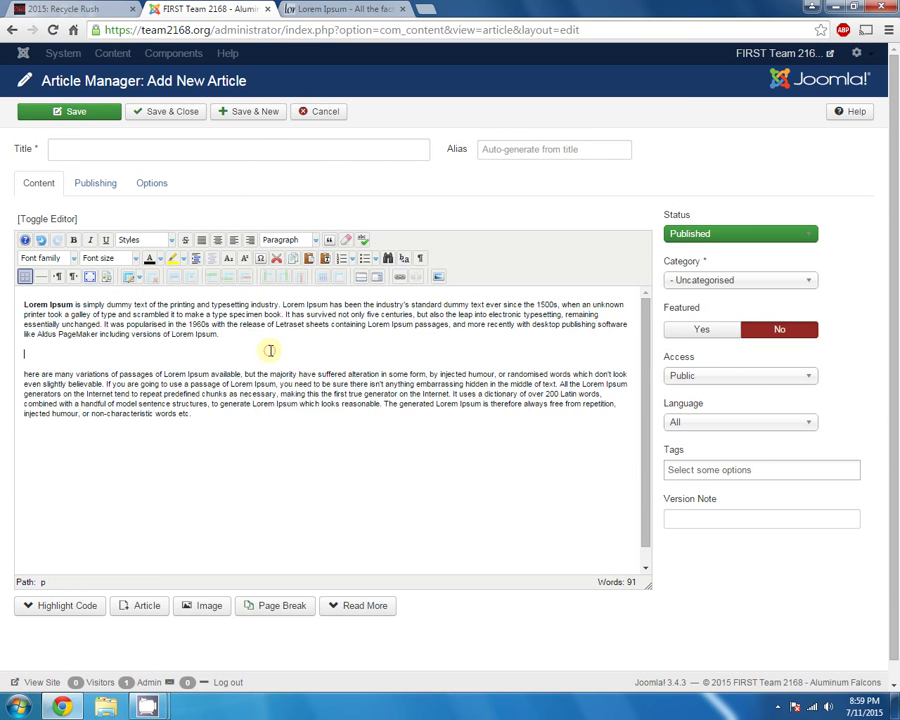
key(BackSpace)
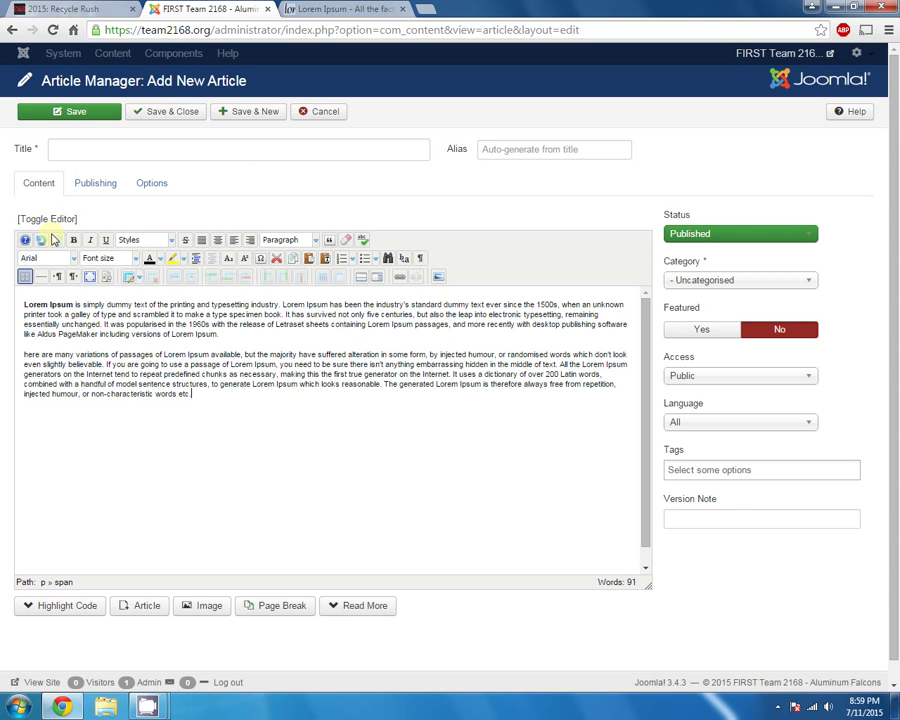
click(62, 222)
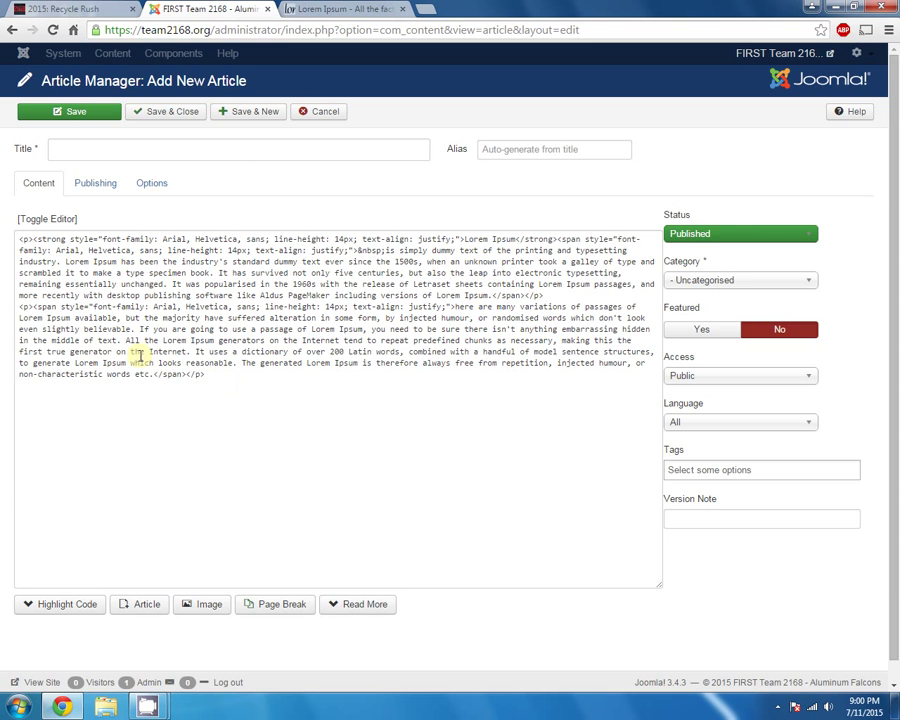
In the HTML source, delete the bold Lorem Ipsum opening along with its span markup
click(45, 218)
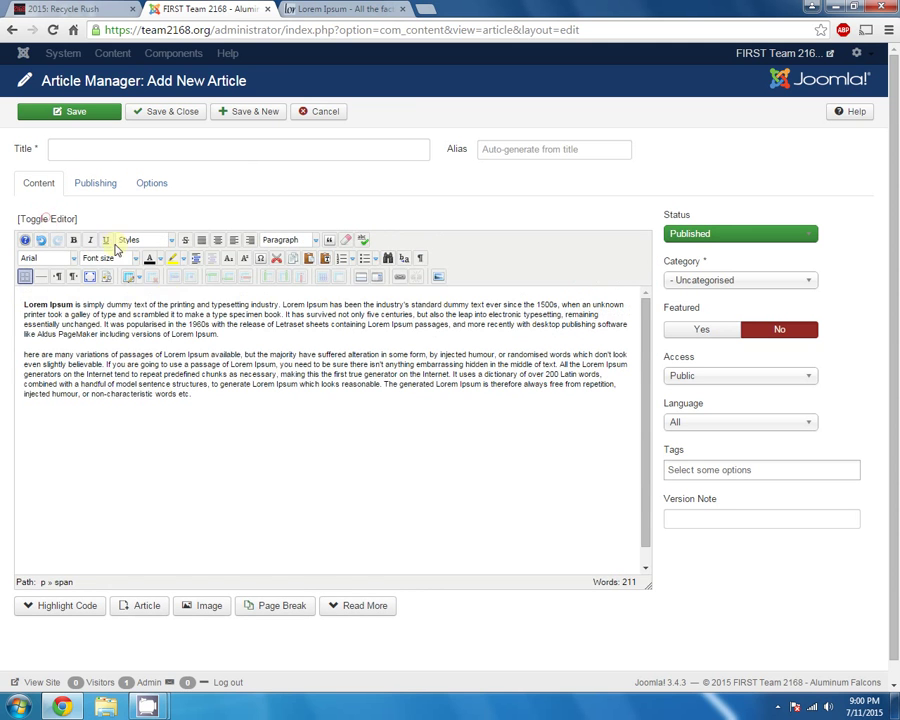
click(32, 218)
click(46, 250)
click(241, 386)
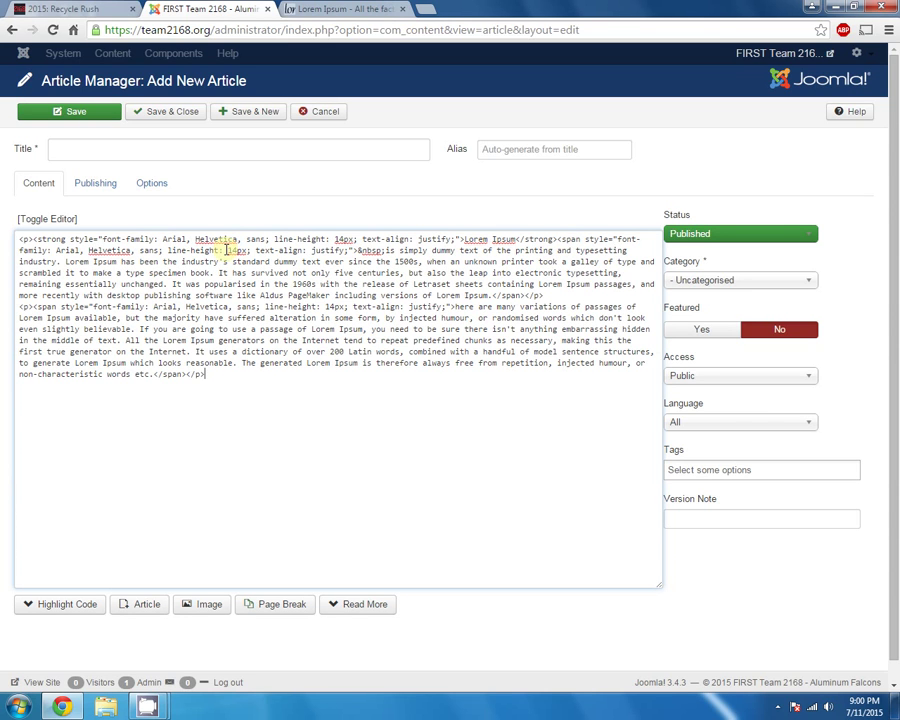
drag(356, 249, 33, 240)
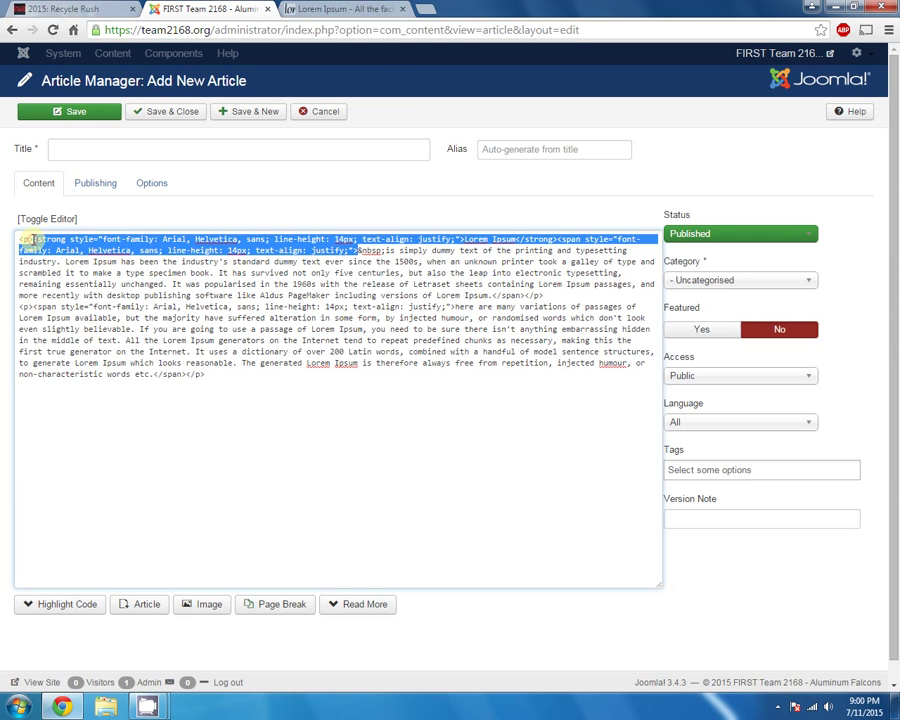
key(BackSpace)
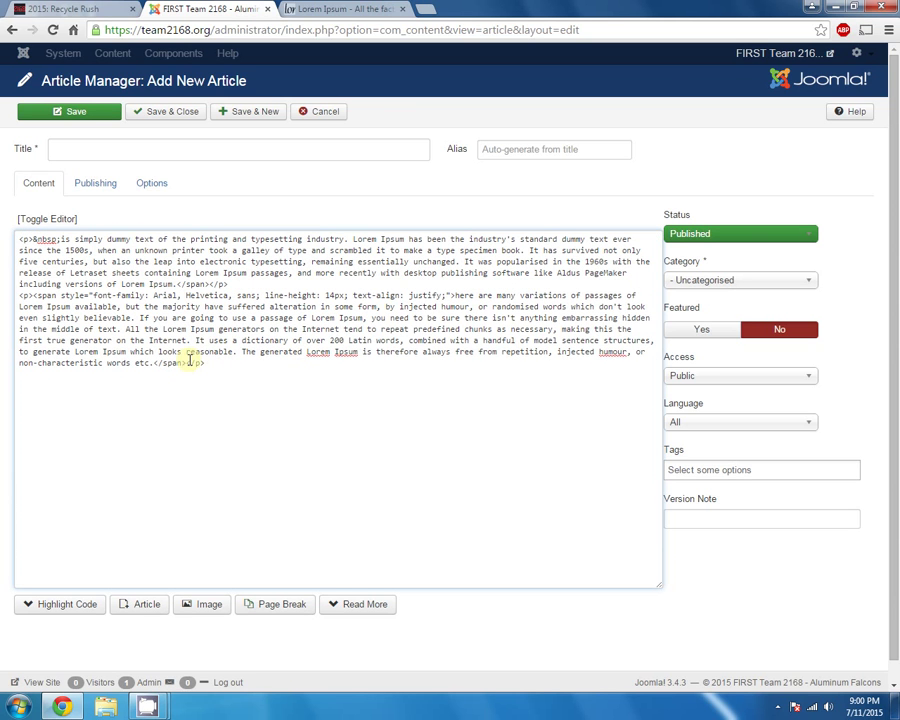
Delete the remaining span and /span tags, then return to the visual editor
drag(187, 362, 166, 364)
key(BackSpace)
drag(208, 284, 177, 284)
key(BackSpace)
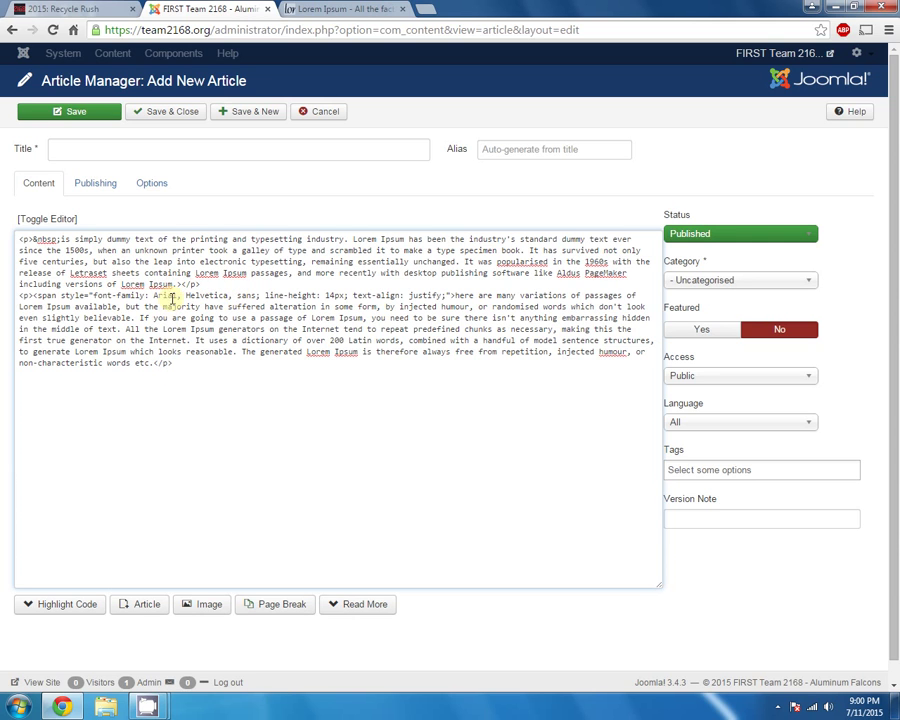
drag(33, 295, 457, 296)
key(BackSpace)
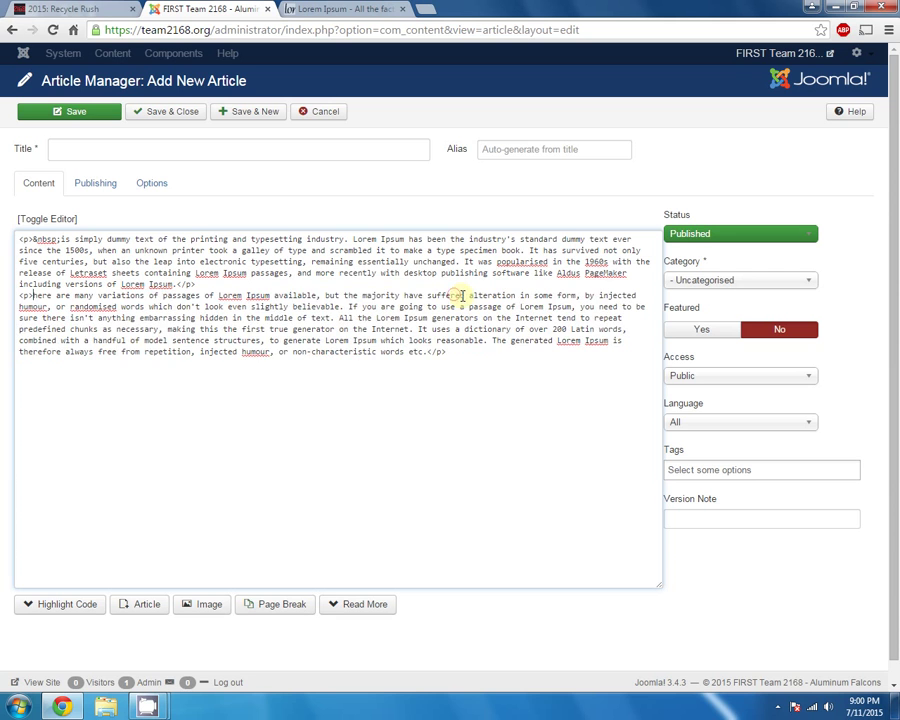
click(492, 357)
click(60, 220)
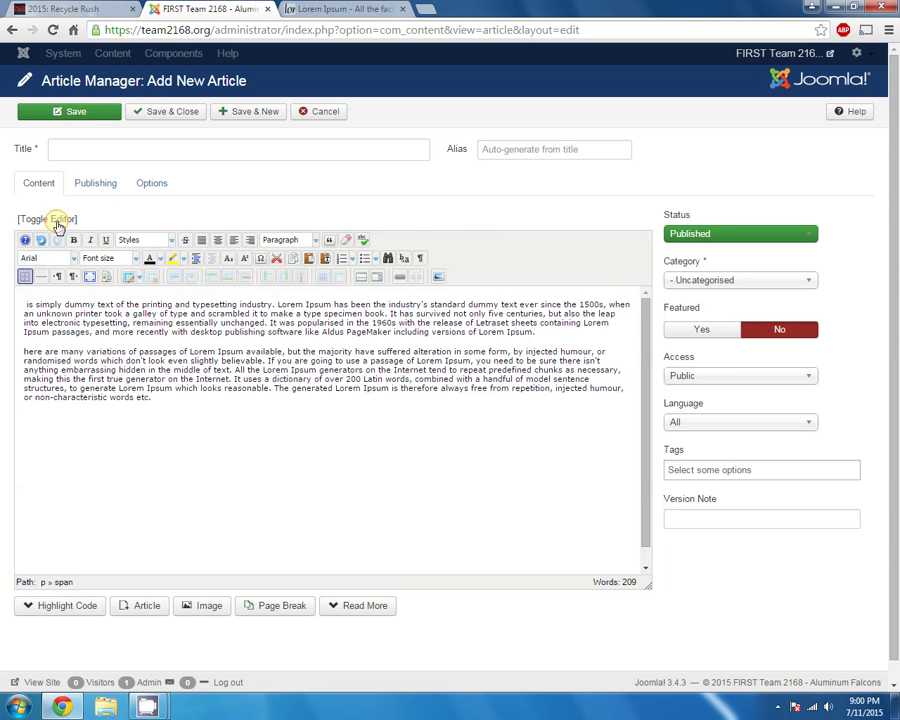
click(233, 417)
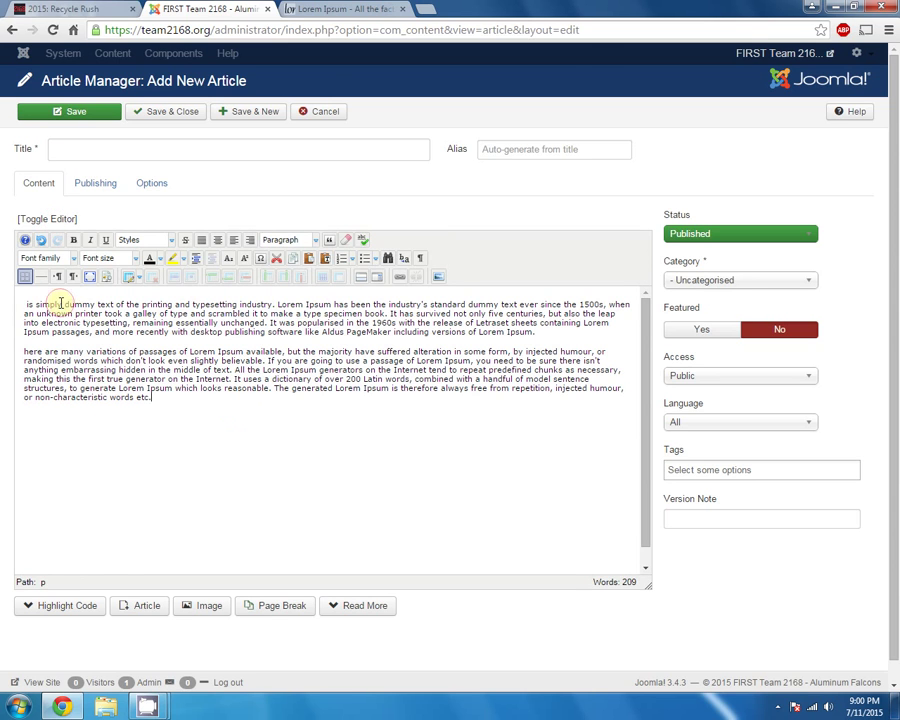
Delete the stray leading space so the first paragraph begins with 'is simply'
key(Delete)
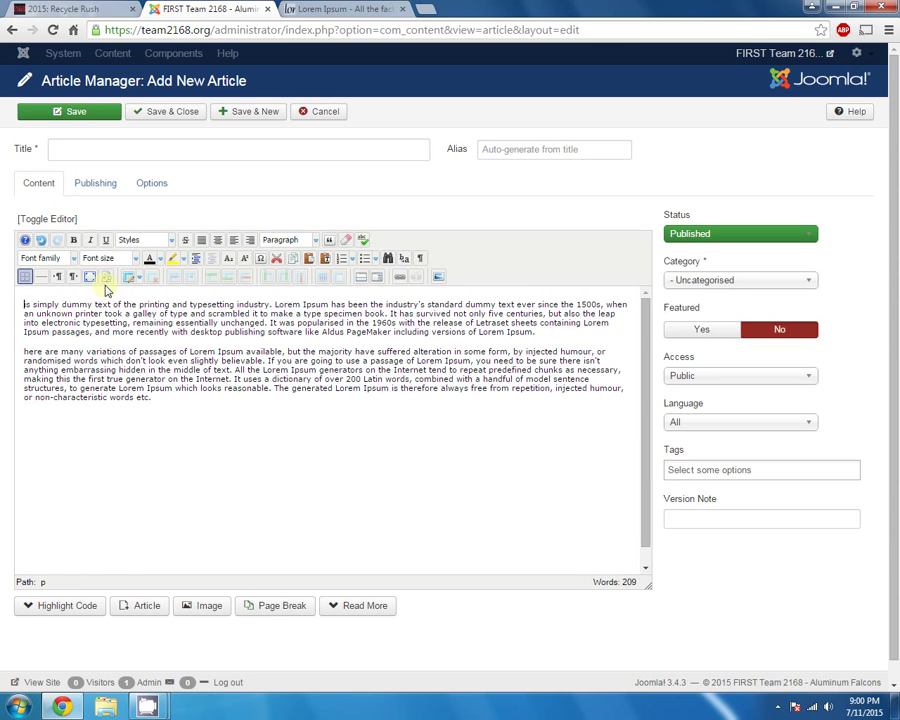
click(166, 359)
click(230, 416)
key(ctrl+a)
click(20, 303)
Open the Paragraph, Font size and text colour menus, close each without changes, and select the first paragraph's opening lines
click(314, 244)
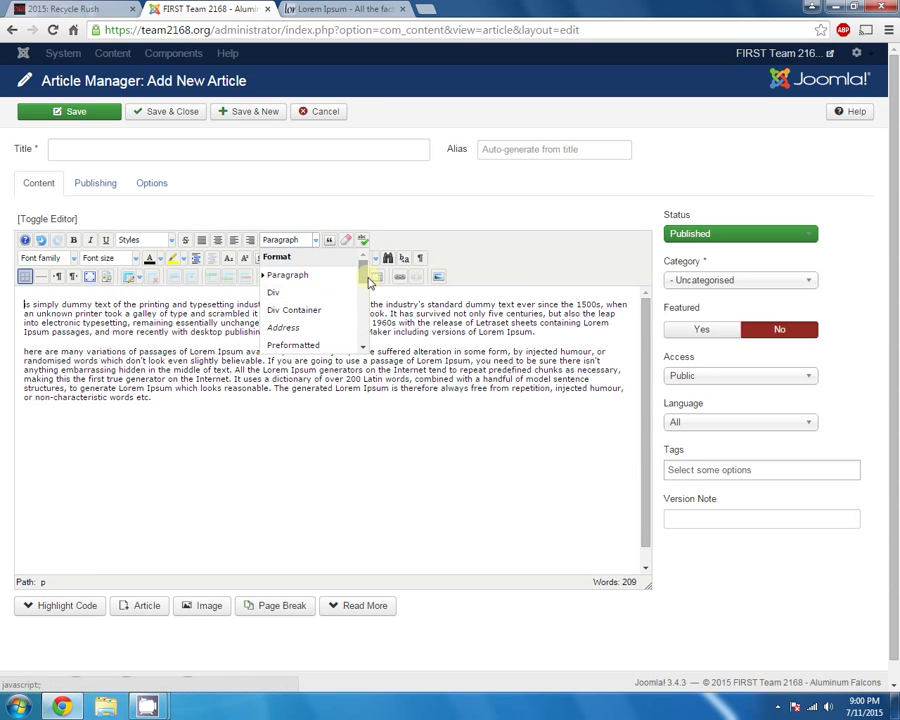
mouse_move(367, 275)
mouse_down()
mouse_move(362, 296)
mouse_move(363, 262)
mouse_move(365, 330)
mouse_move(363, 258)
mouse_up()
click(315, 240)
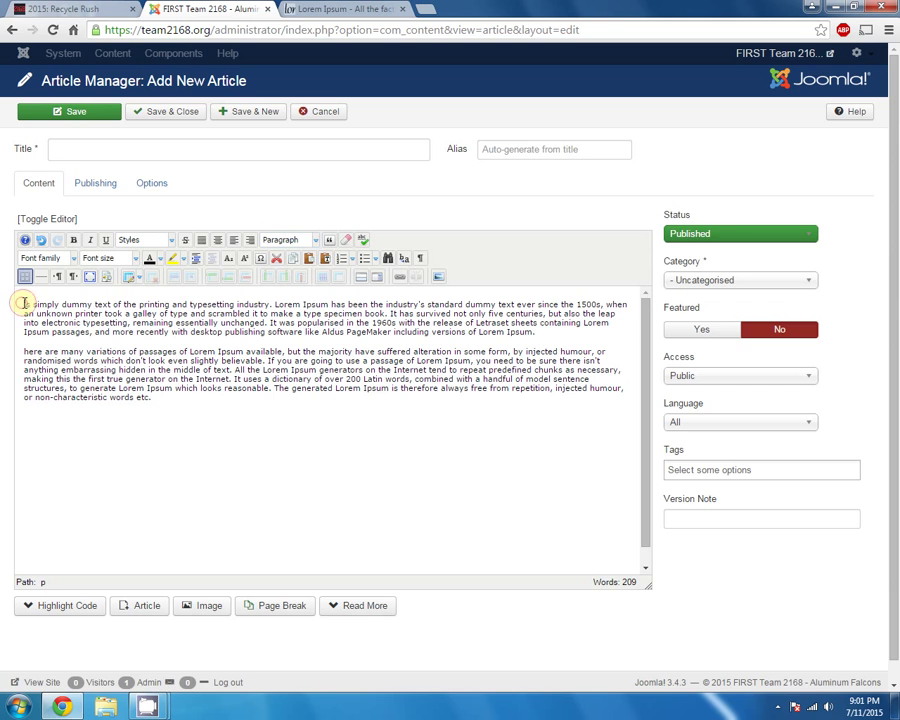
drag(26, 304, 183, 314)
click(316, 240)
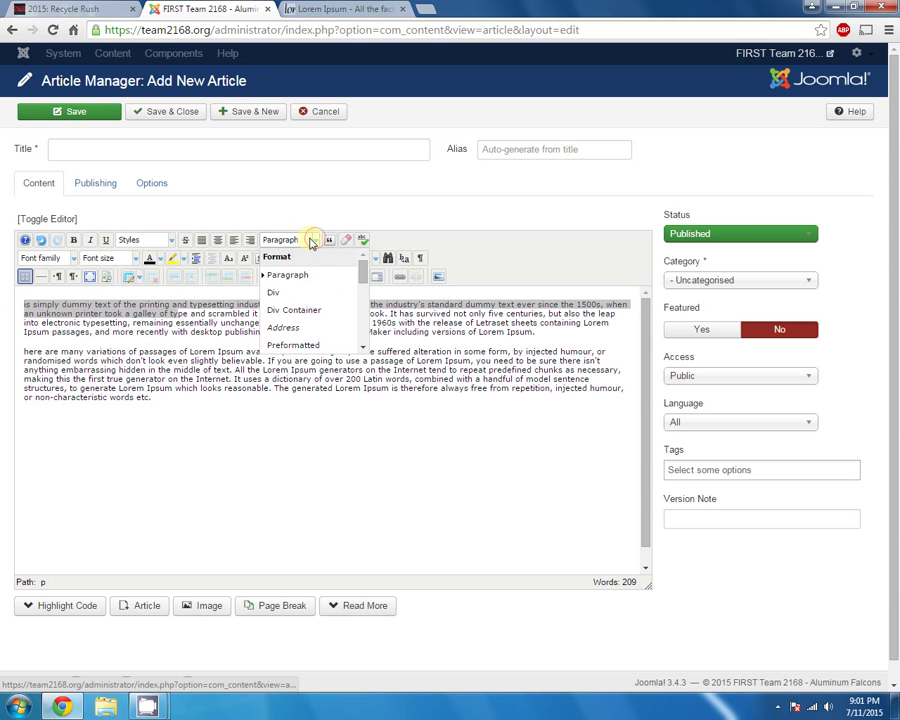
click(316, 240)
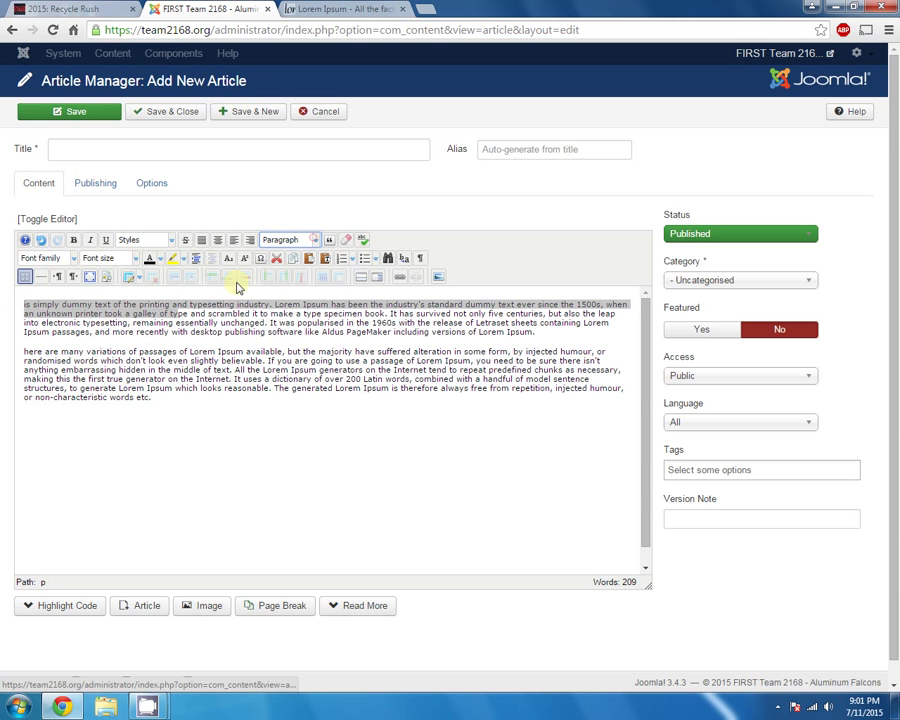
click(135, 258)
click(139, 345)
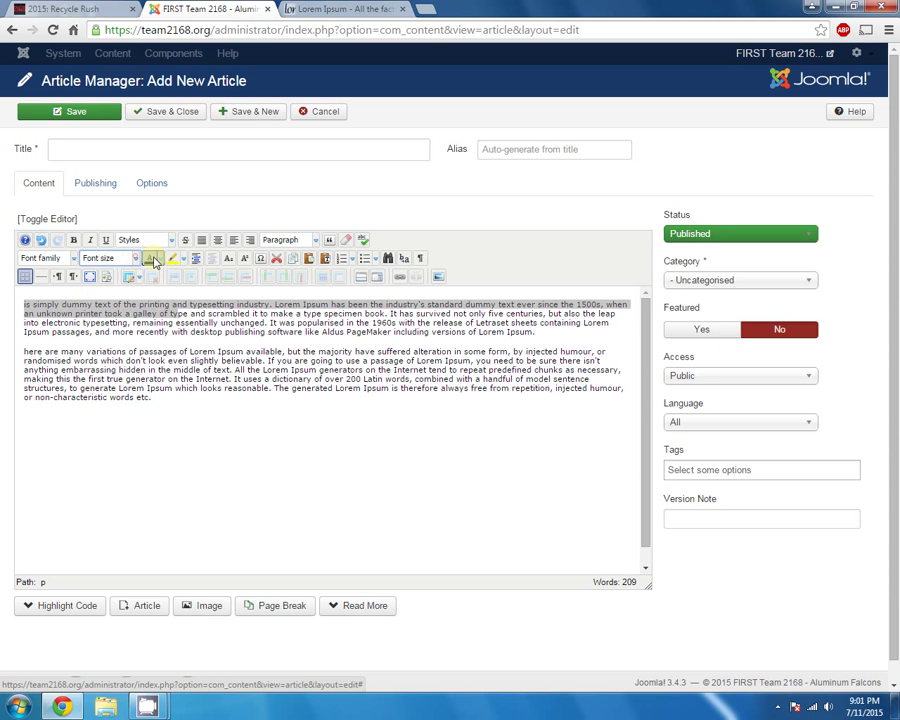
click(150, 258)
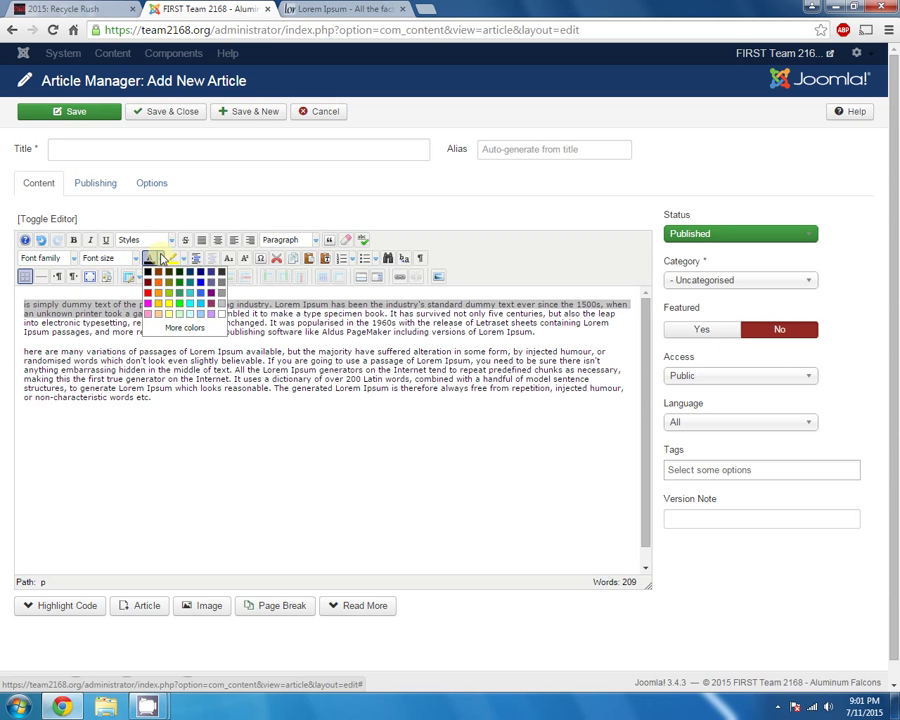
click(150, 258)
click(214, 322)
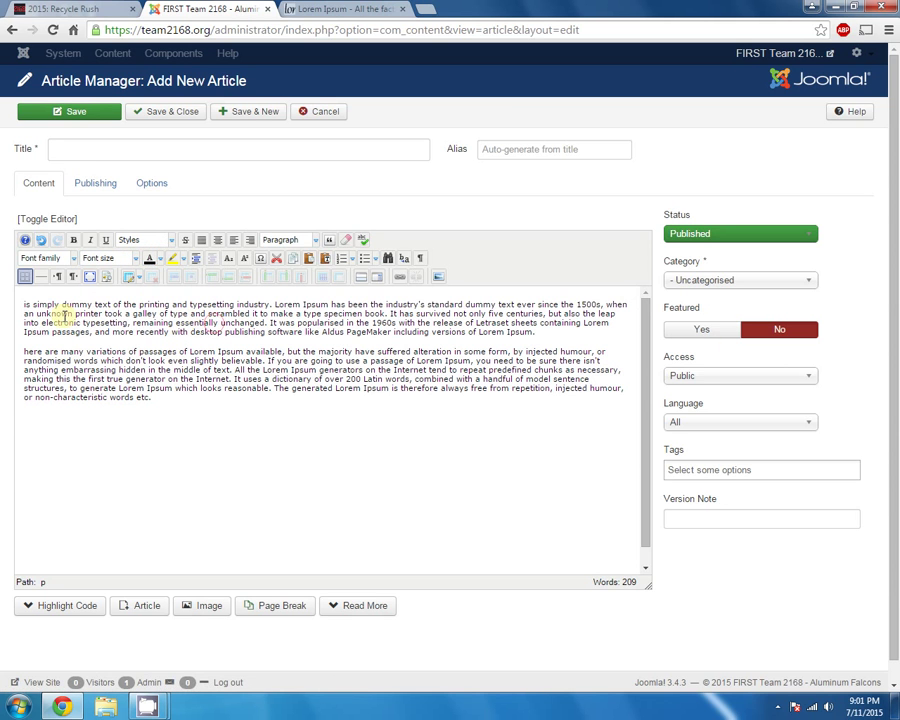
drag(22, 304, 207, 314)
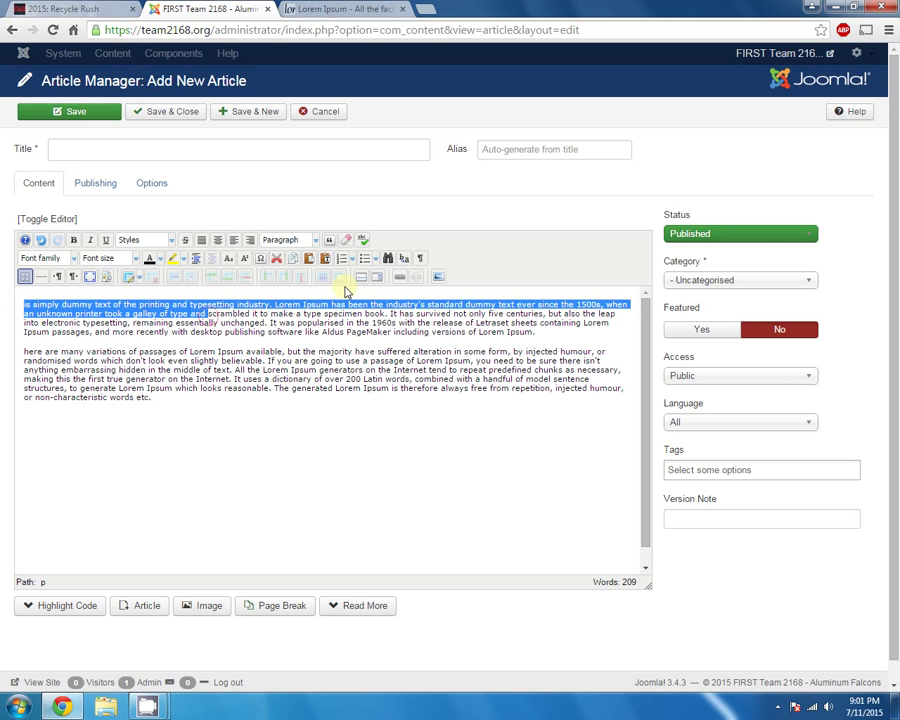
Make the first paragraph's opening words a Heading 1 and split the heading before 'and'
click(316, 240)
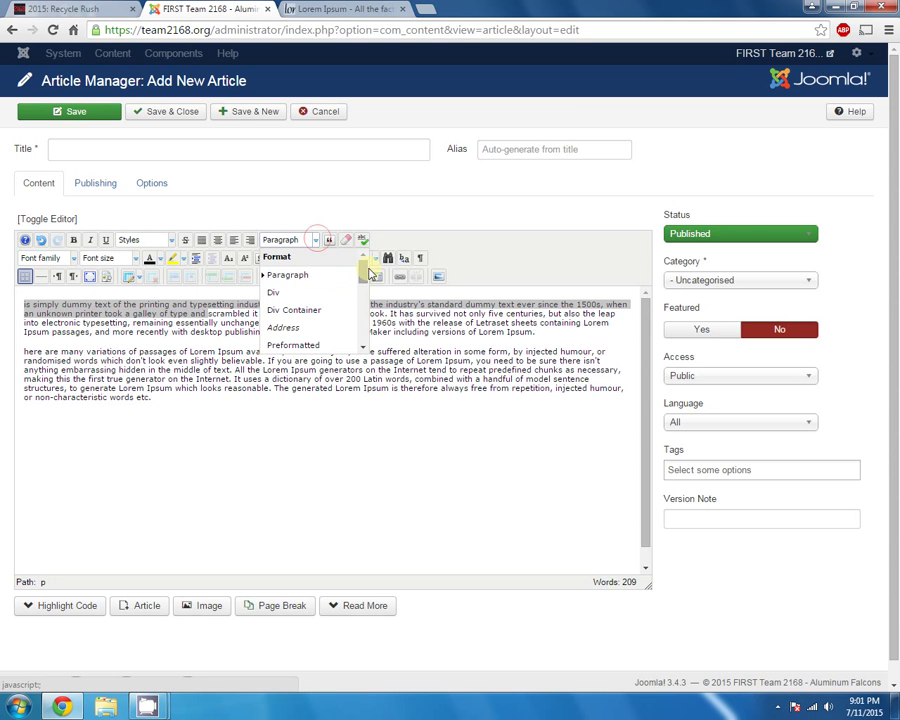
drag(362, 267, 344, 303)
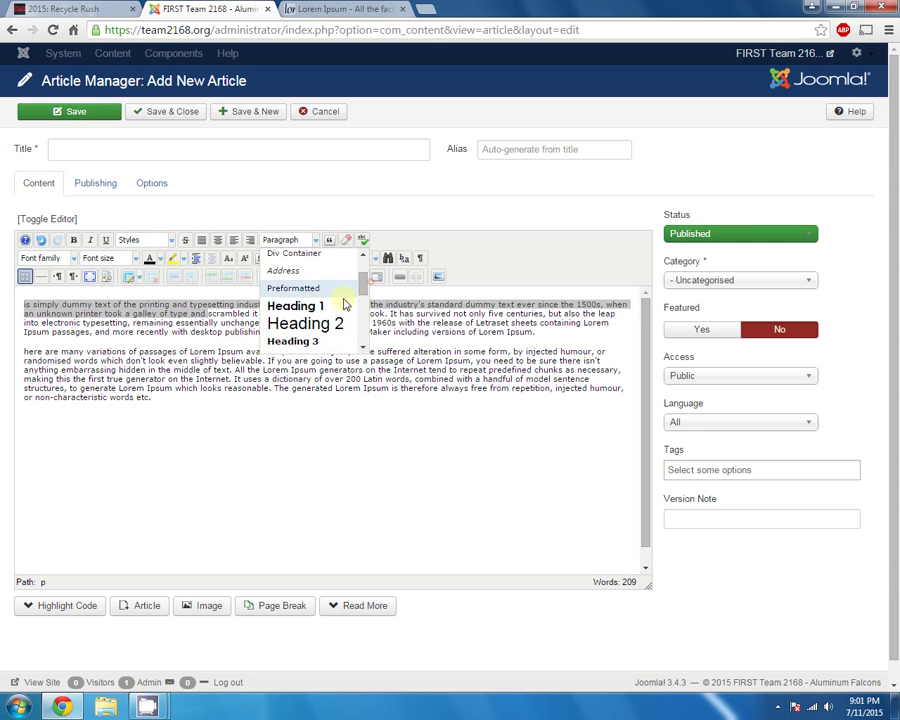
click(140, 287)
click(180, 308)
drag(177, 307, 36, 294)
click(300, 240)
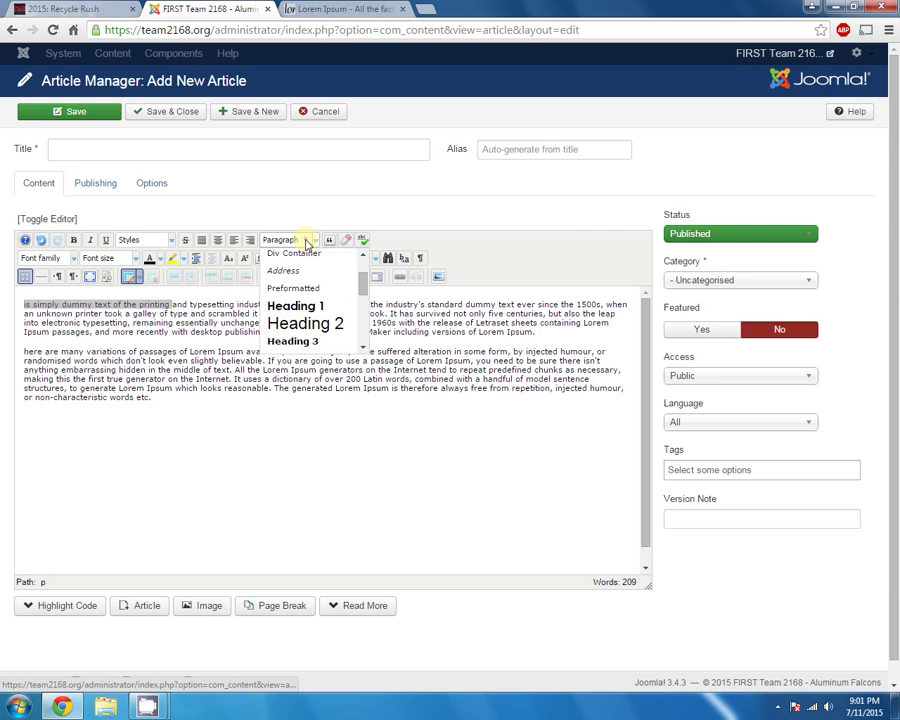
click(302, 302)
click(236, 310)
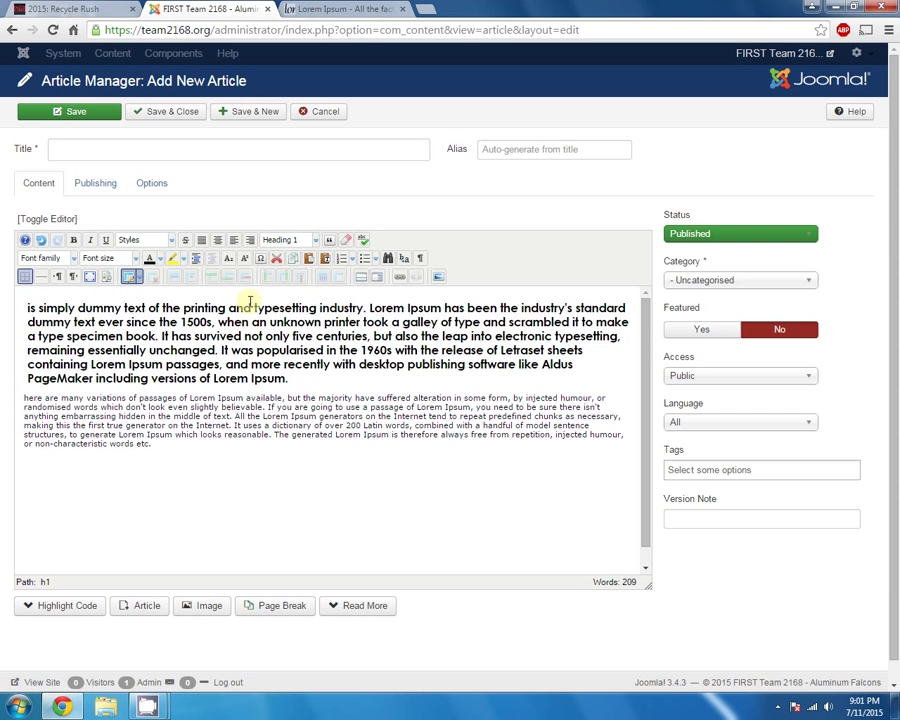
key(Return)
key(shift+Down)
key(shift+Down)
key(shift+Down)
key(shift+Down)
key(shift+Down)
key(shift+Down)
key(shift+Left)
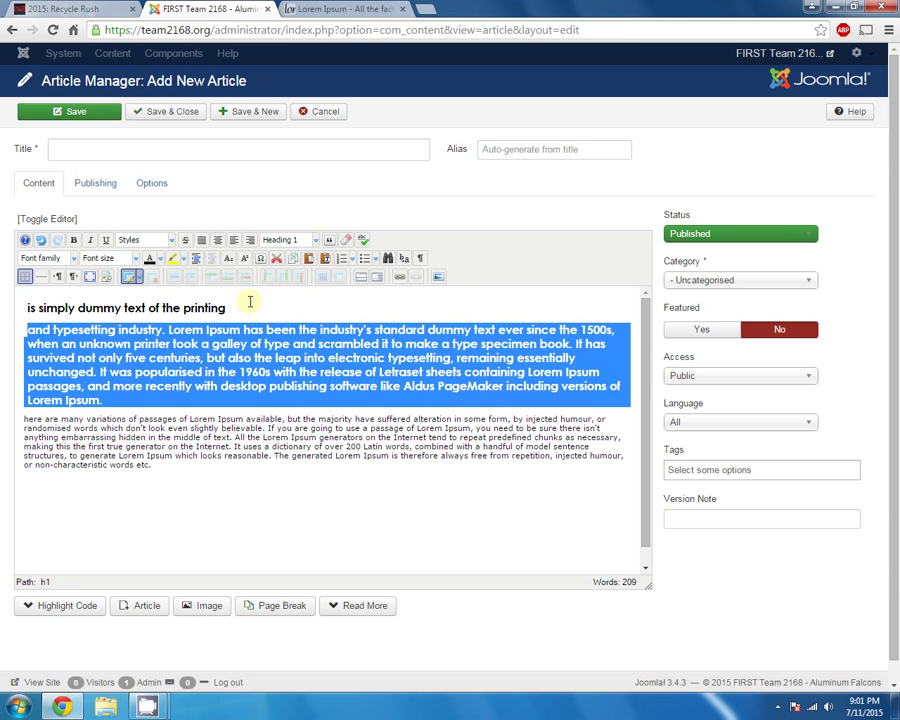
Turn the split-off block back into a paragraph and break the second paragraph before 'Lorem Ipsum available'
click(292, 240)
drag(363, 286, 367, 268)
click(287, 274)
click(372, 362)
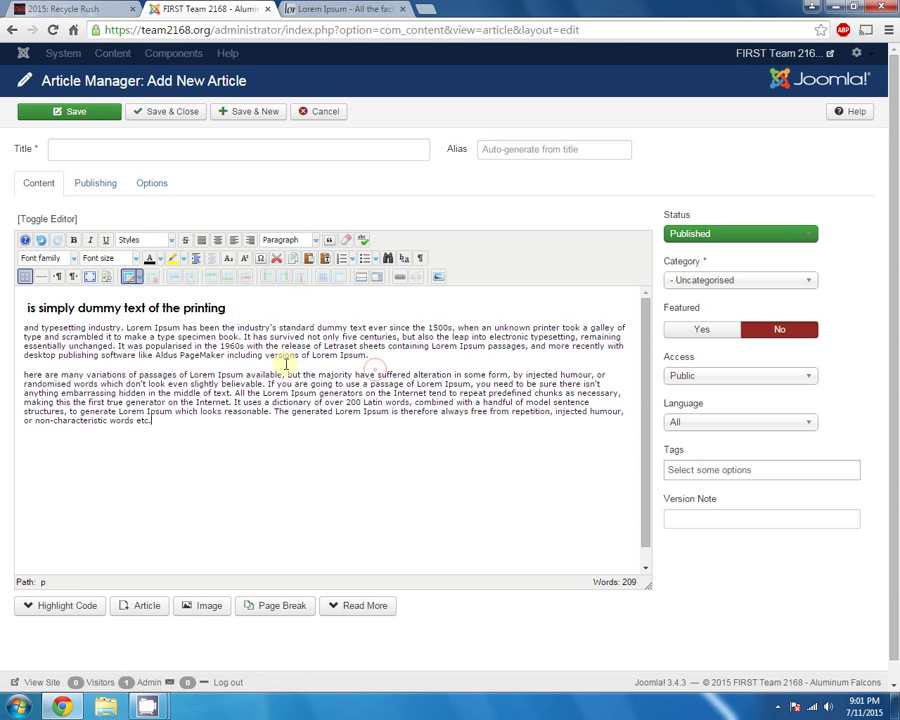
click(158, 370)
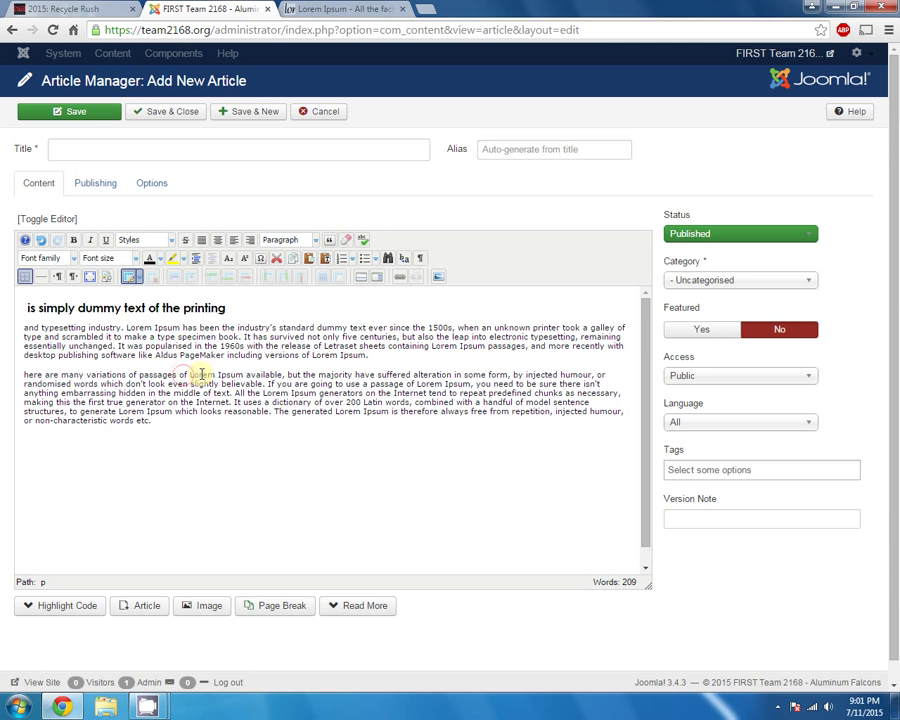
key(Return)
Format the line 'here are many variations of passages of' as Heading 2
drag(201, 374, 14, 374)
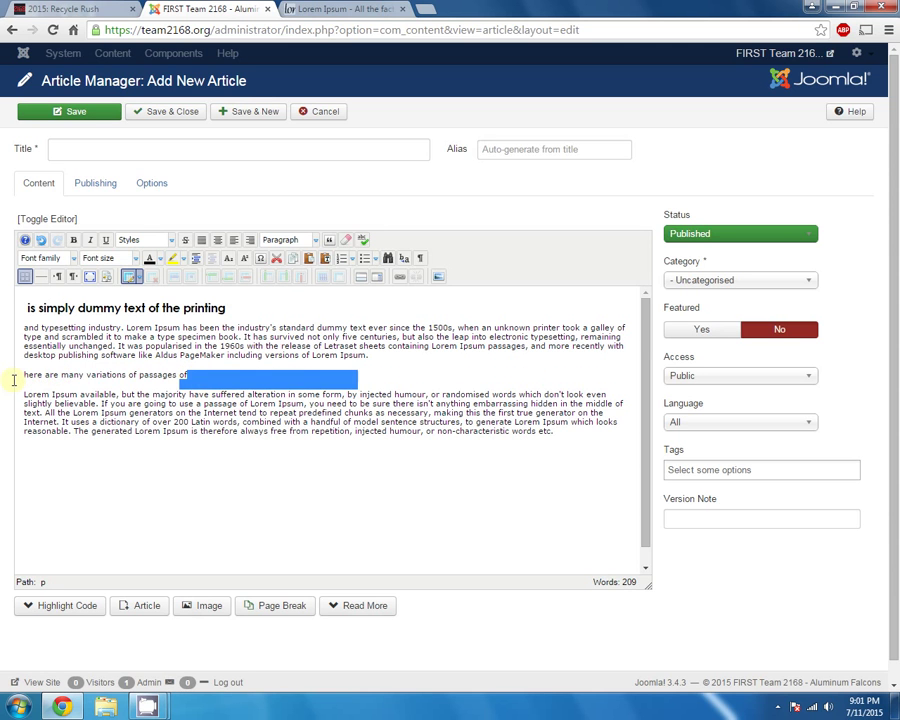
click(318, 240)
drag(360, 270, 365, 295)
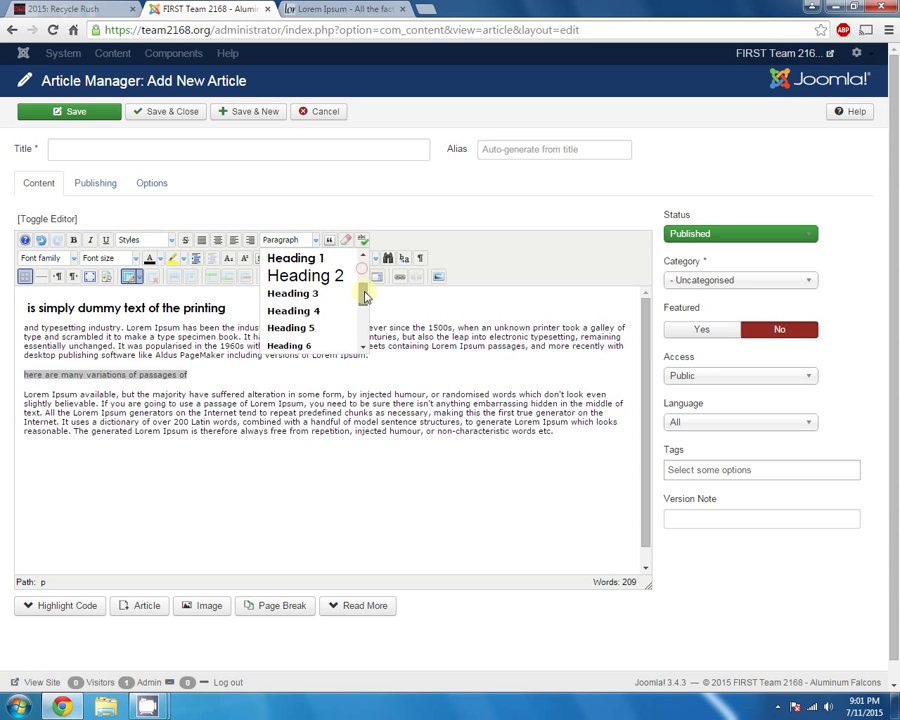
click(325, 283)
click(350, 378)
drag(330, 380, 22, 378)
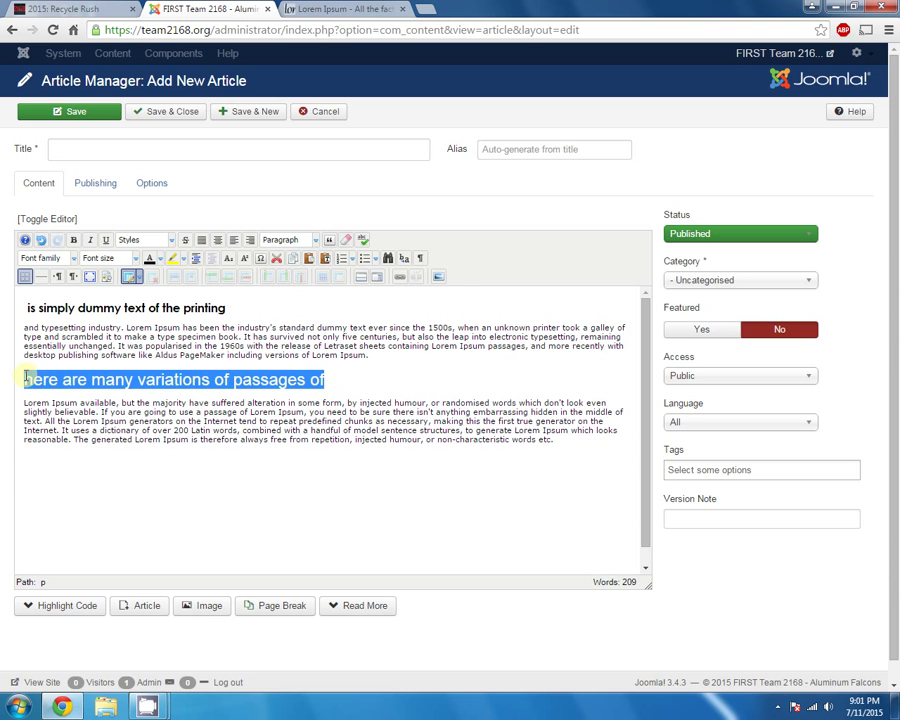
Format the variations line as Heading 3
click(316, 240)
click(294, 293)
click(294, 377)
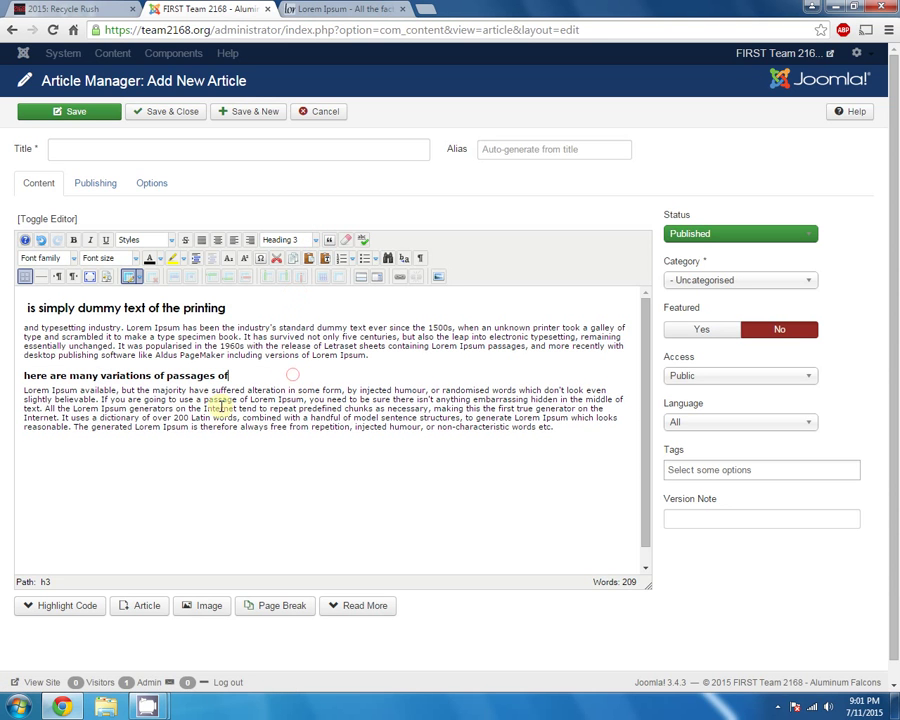
Break the body paragraph before 'chunks' and make that line a Heading 4 subheading
click(340, 399)
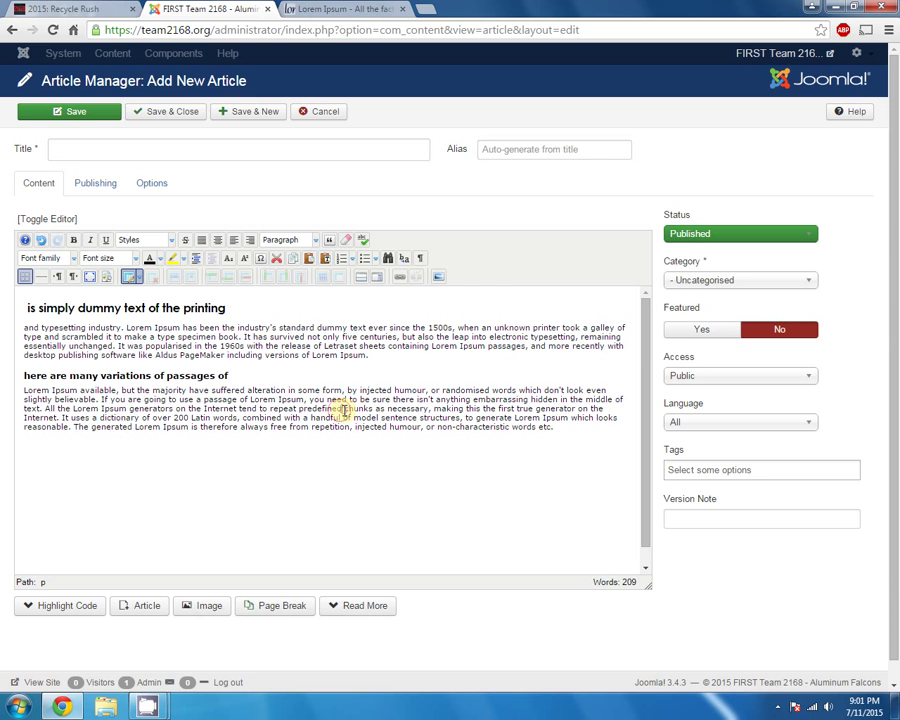
key(Return)
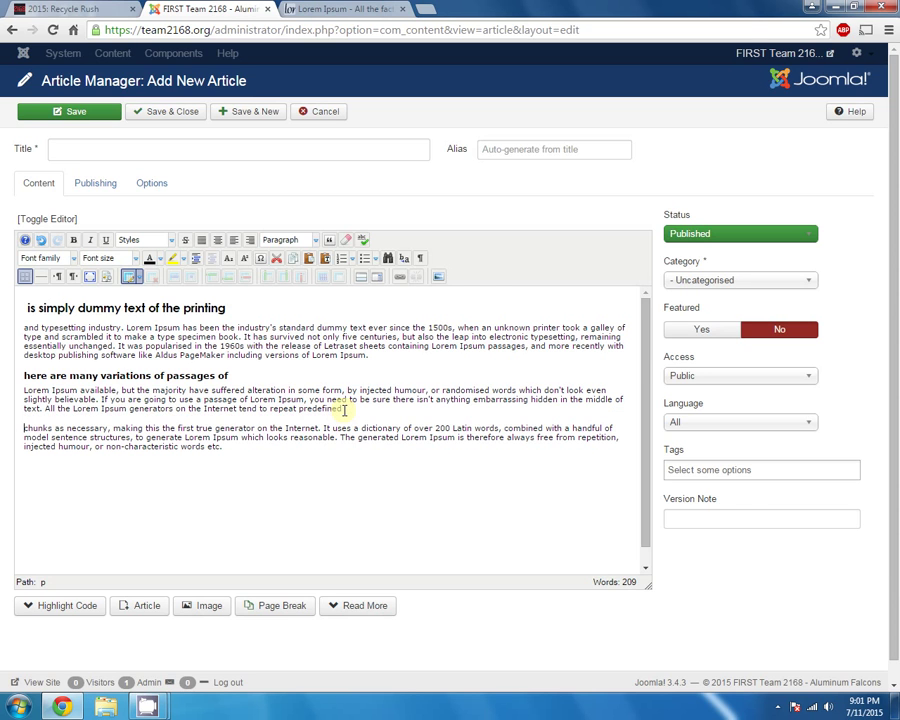
key(ctrl+shift+Right)
key(ctrl+shift+Right)
key(ctrl+shift+Right)
key(ctrl+shift+Right)
key(ctrl+shift+Right)
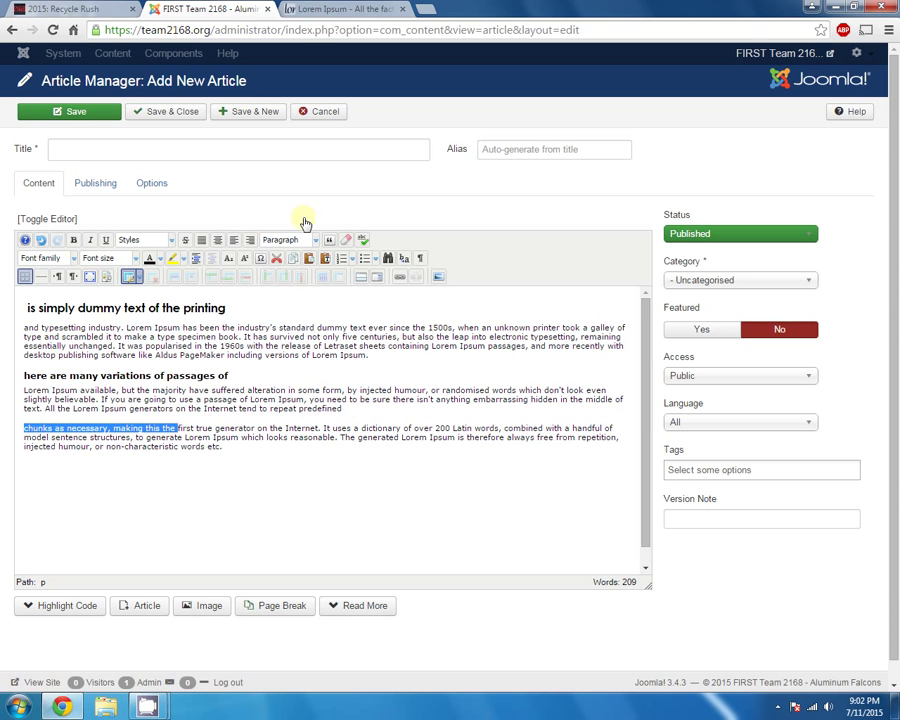
click(315, 239)
click(306, 309)
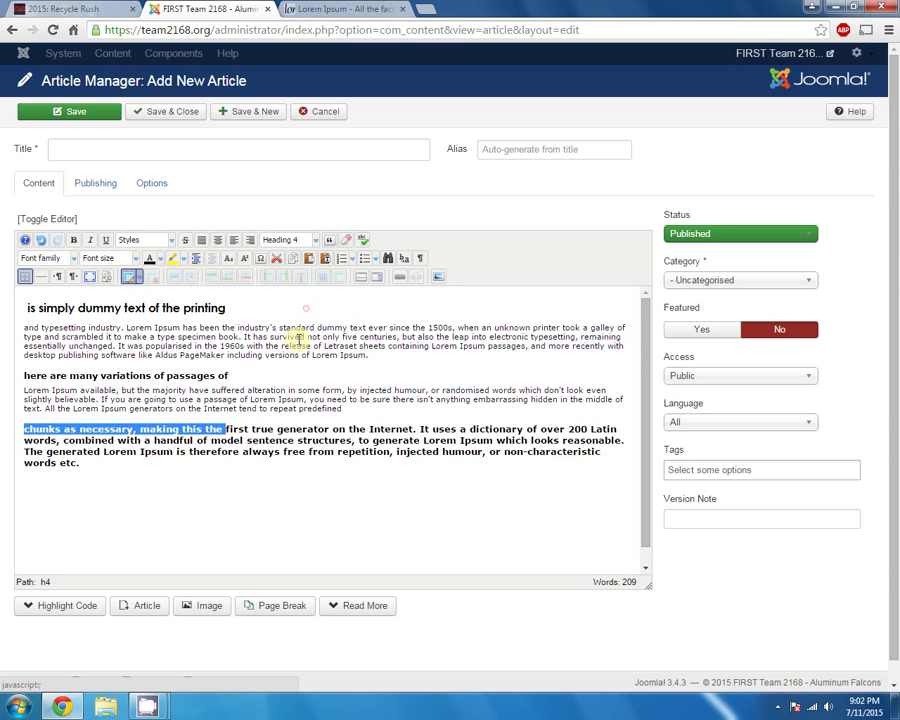
Move 'first true generator… words etc.' into its own normal Paragraph block
click(233, 432)
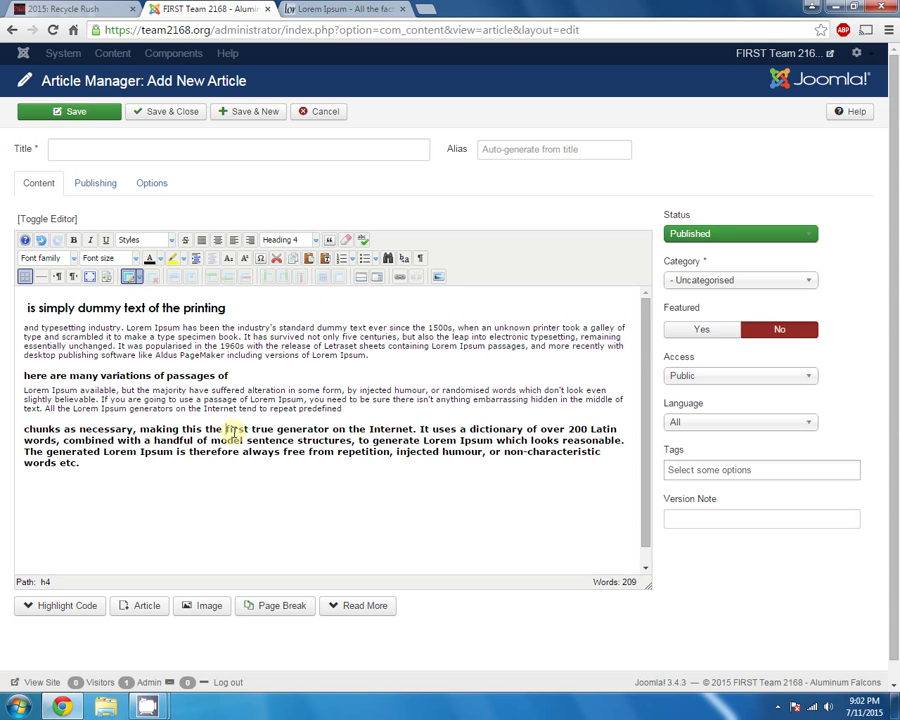
key(Return)
drag(509, 467, 20, 445)
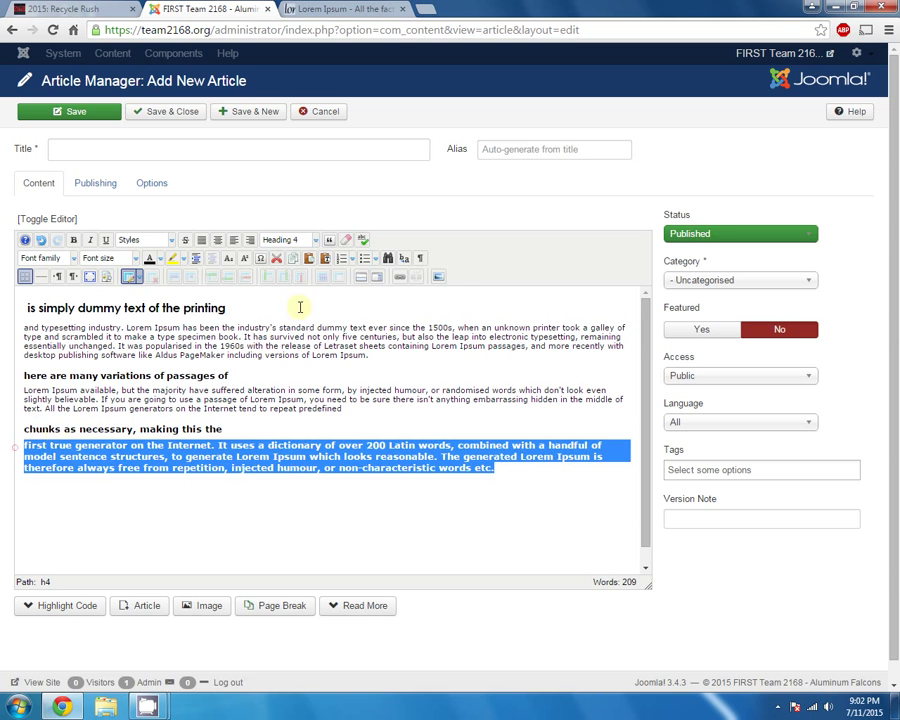
click(312, 241)
scroll(362, 292, up, 2)
click(295, 276)
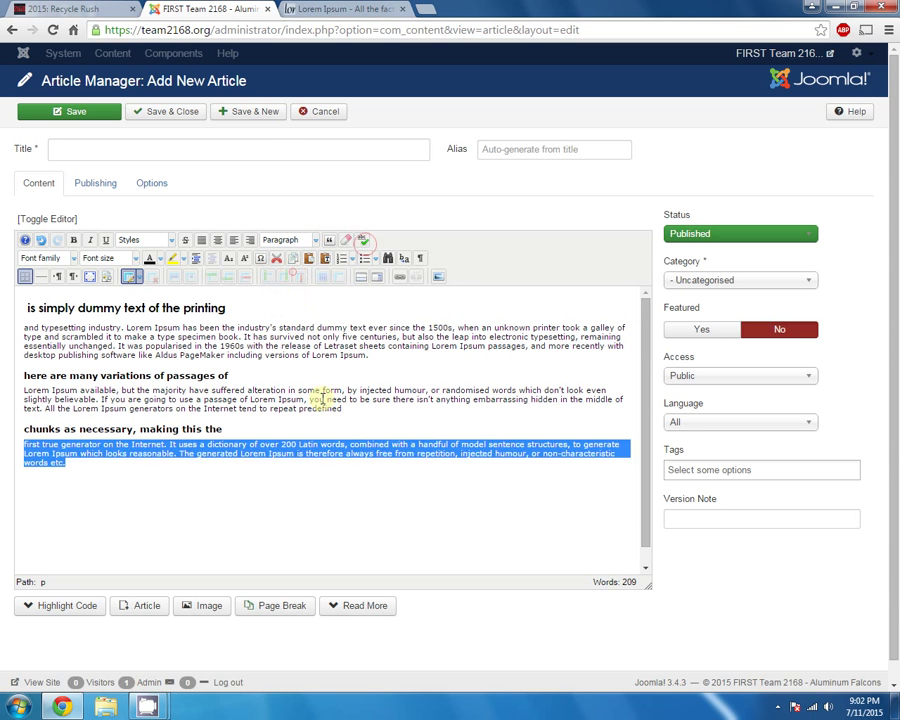
click(322, 392)
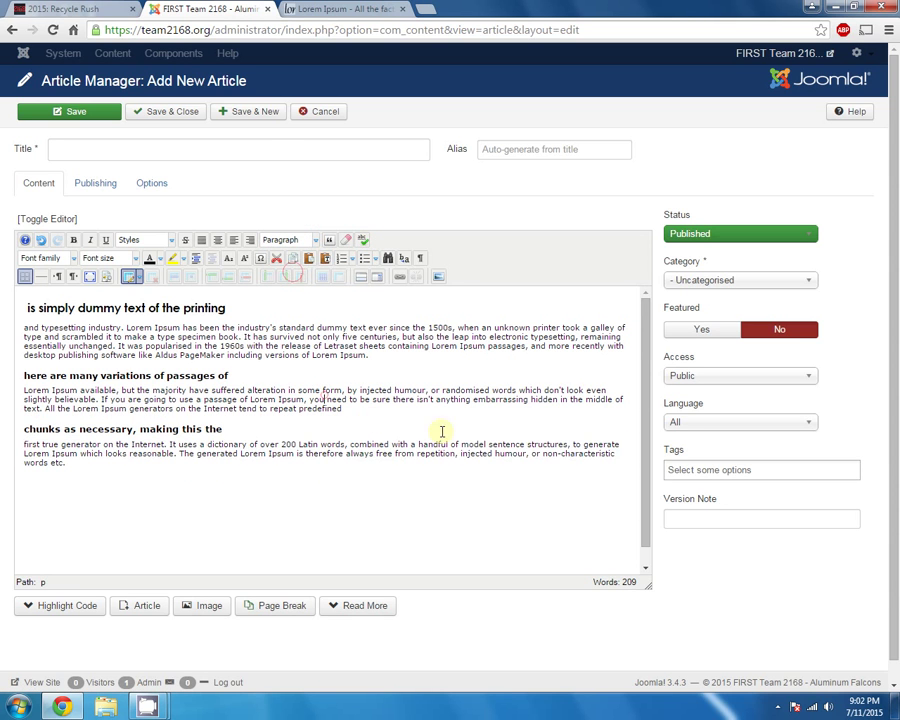
Edit the top heading so it begins 'Simply dummy text'
click(62, 307)
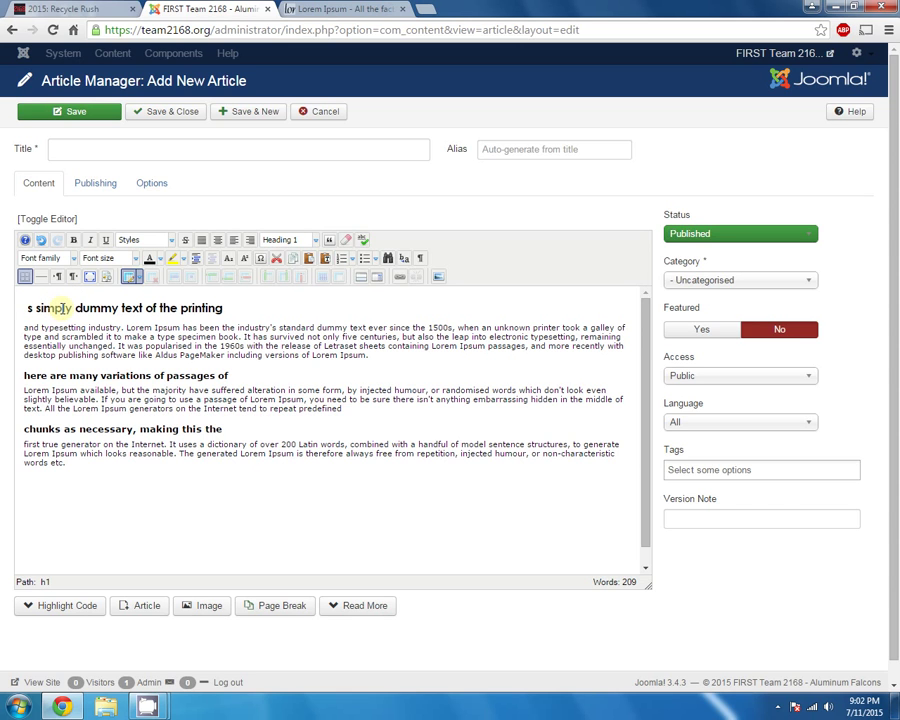
key(Delete)
key(Delete)
key(Delete)
key(Delete)
text(S)
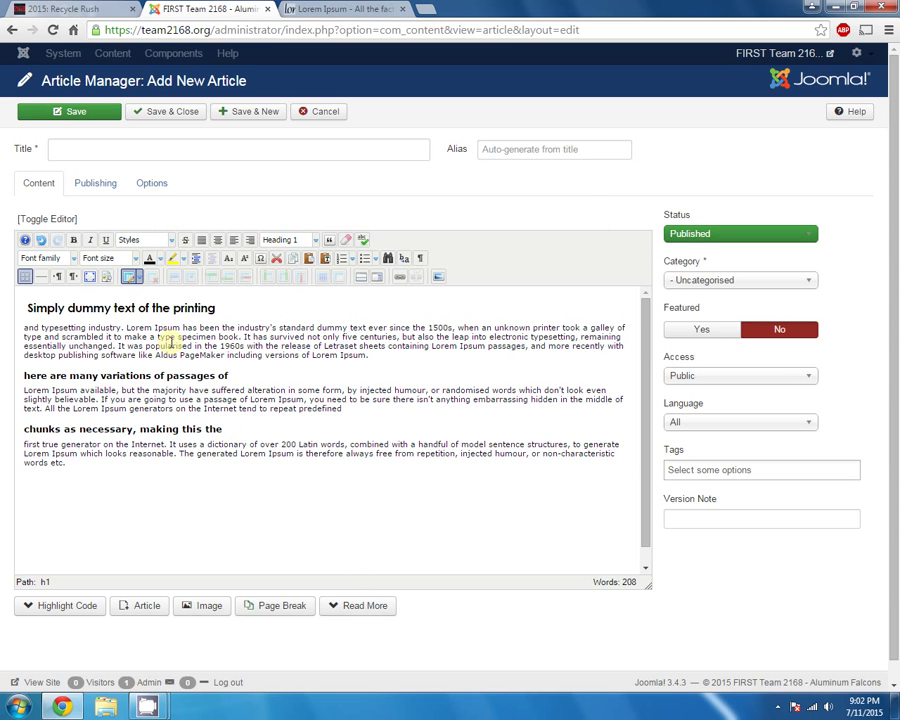
click(237, 515)
In the image picker, browse to the stories > Gallery folder
click(439, 279)
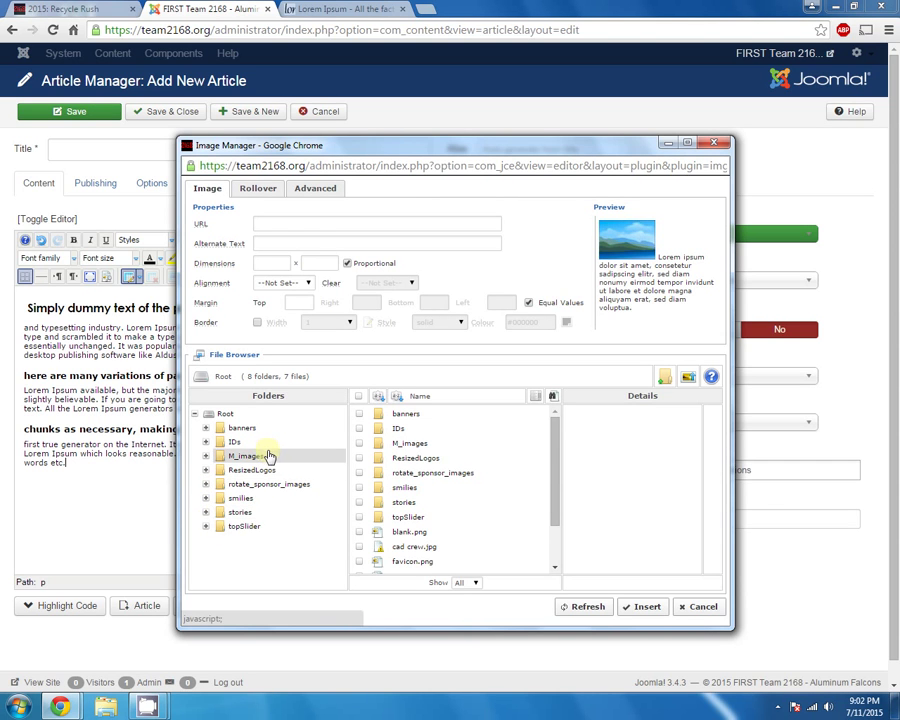
click(206, 511)
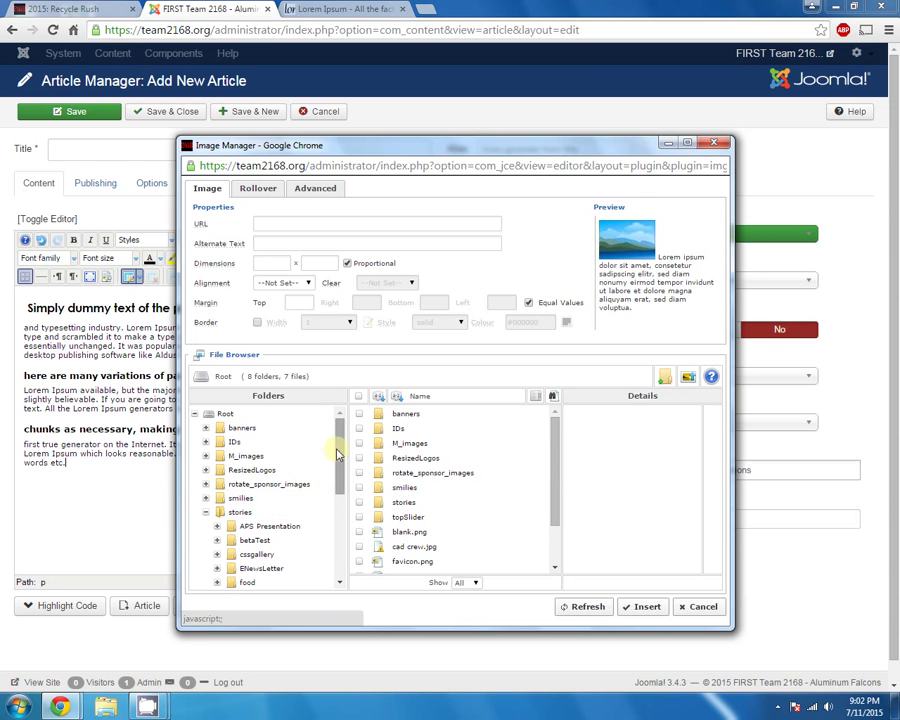
drag(336, 452, 308, 468)
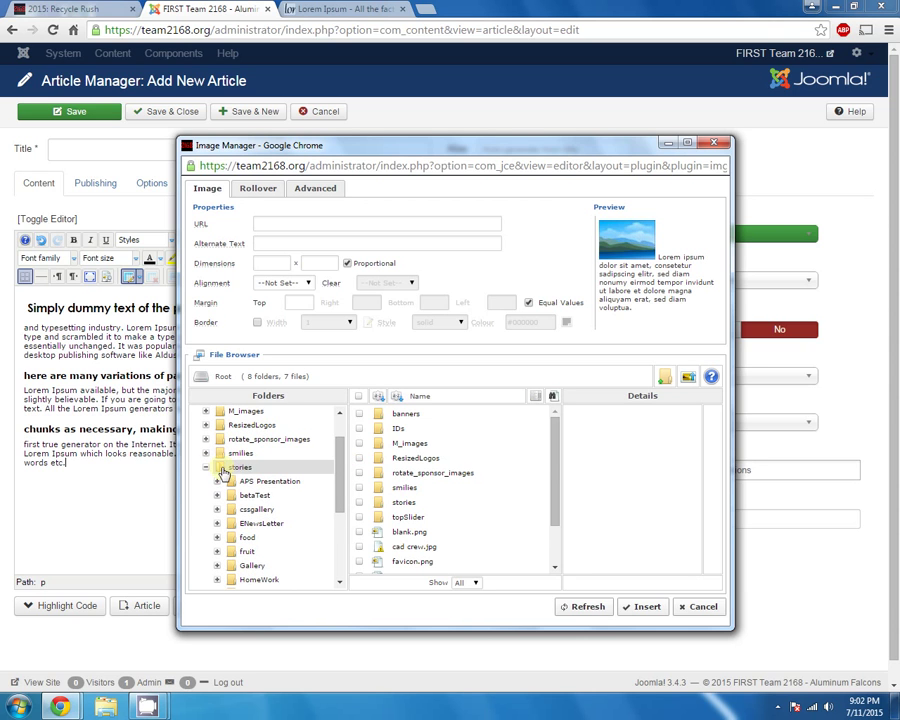
drag(338, 450, 333, 517)
scroll(272, 517, up, 2)
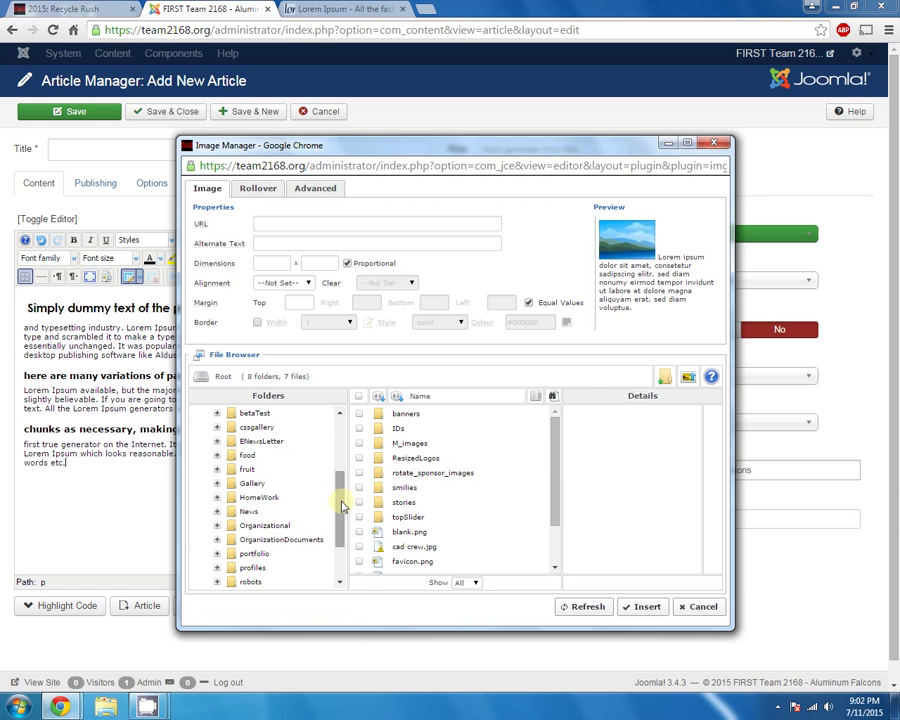
scroll(341, 500, up, 1)
mouse_move(341, 500)
mouse_down()
mouse_move(338, 492)
mouse_move(338, 543)
mouse_move(340, 510)
mouse_up()
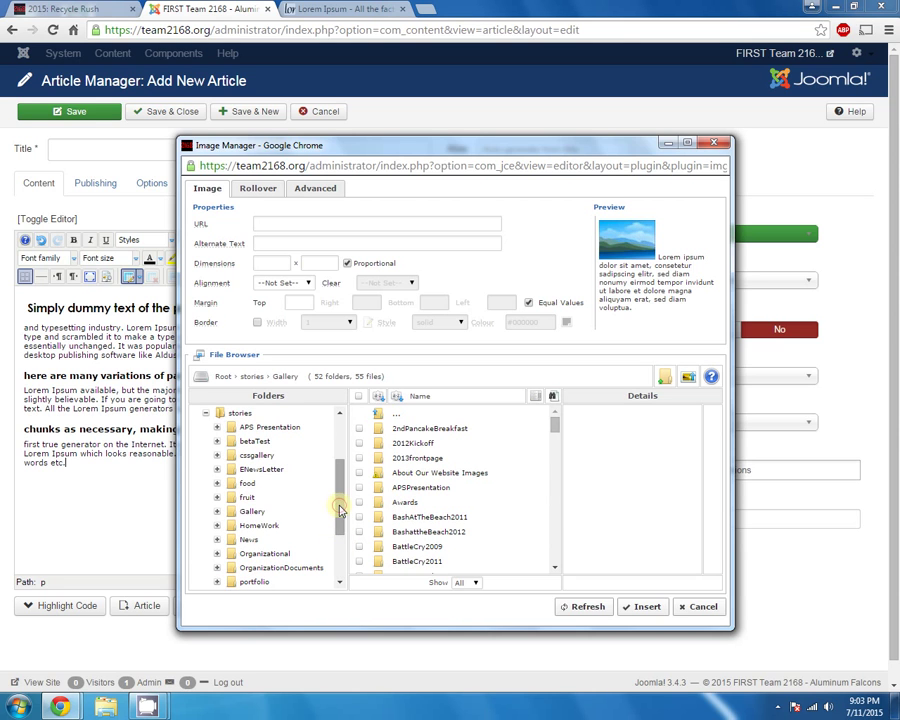
click(219, 512)
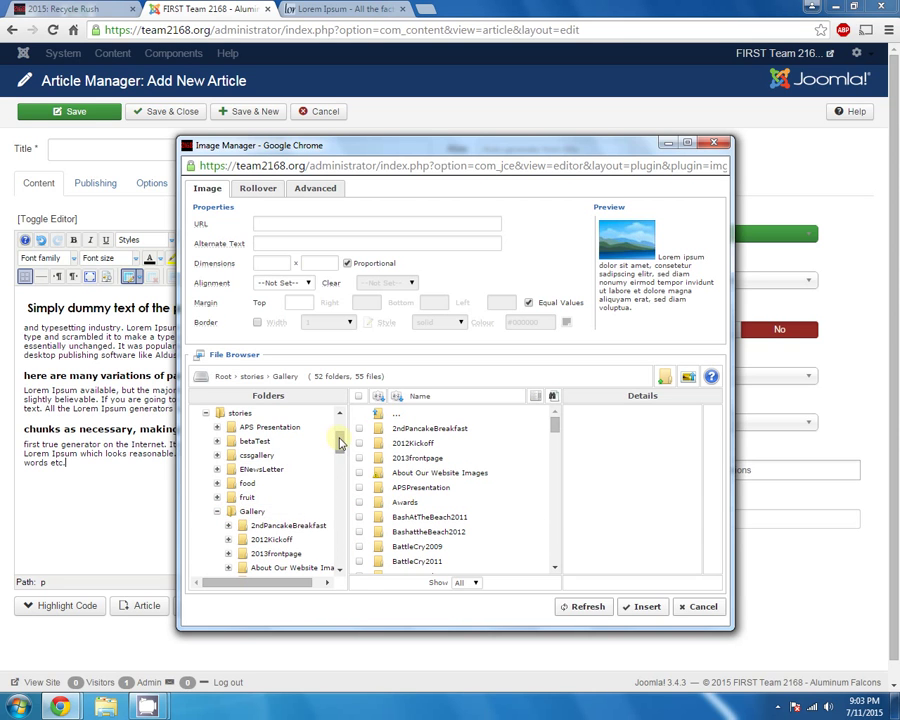
drag(340, 445, 338, 459)
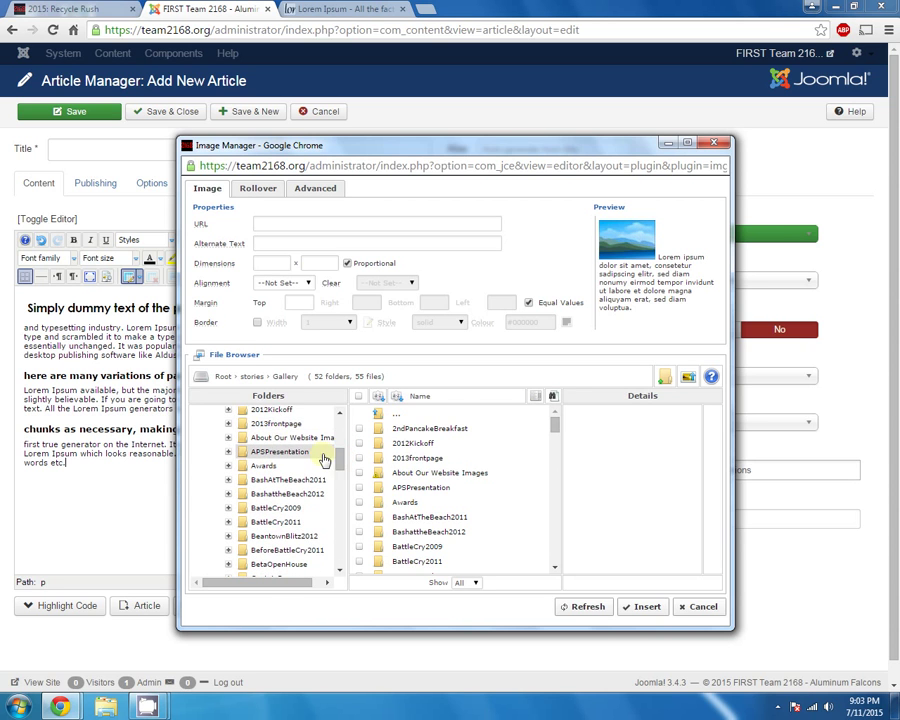
scroll(290, 436, up, 3)
click(250, 452)
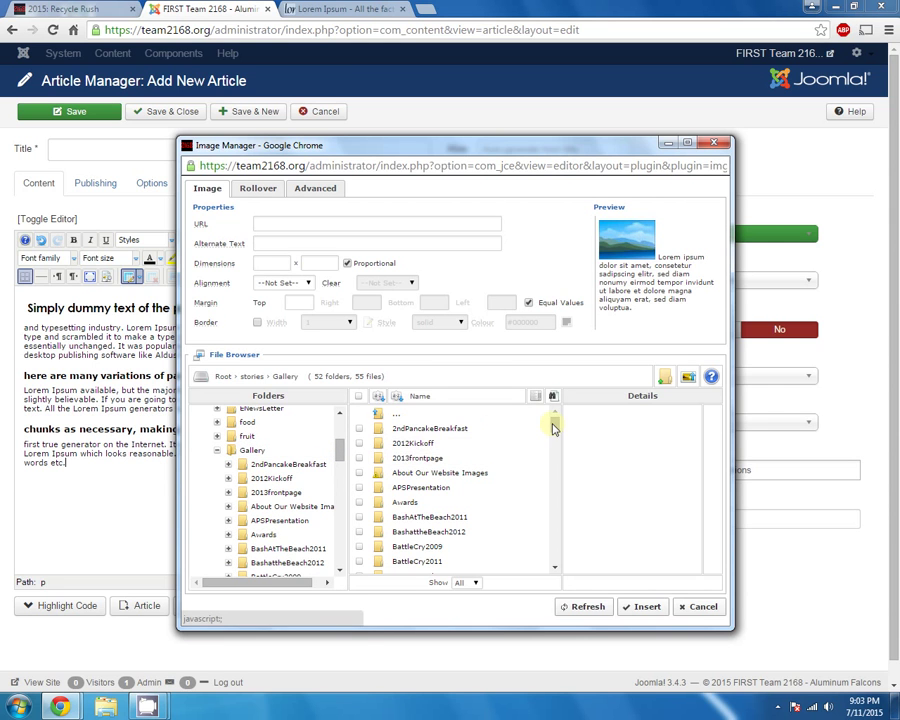
Choose photo video.jpg from the Gallery files and insert it into the article
drag(557, 428, 554, 540)
click(422, 449)
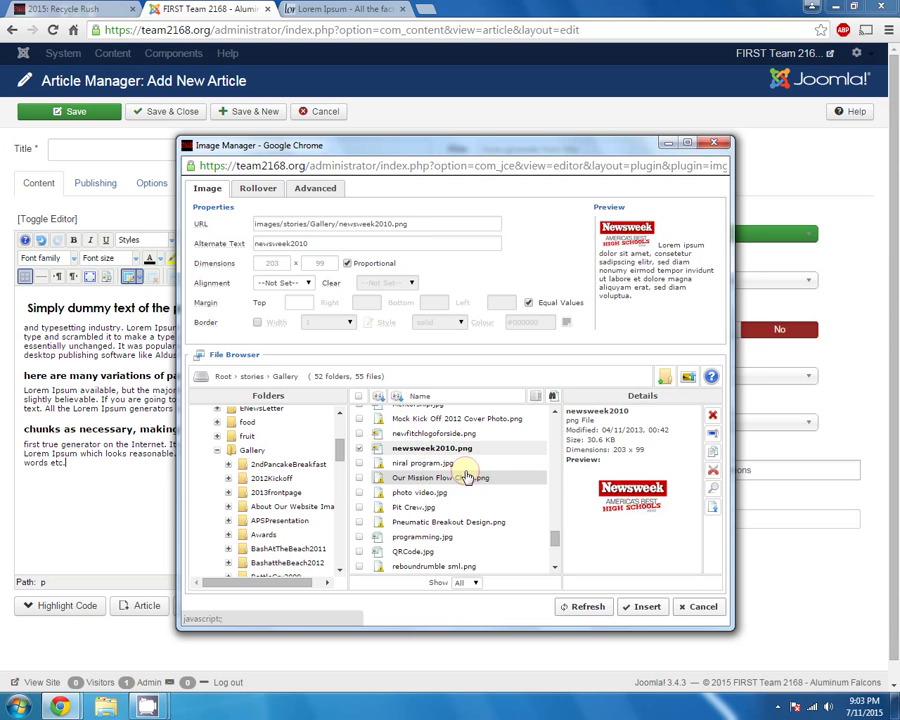
click(412, 477)
click(461, 494)
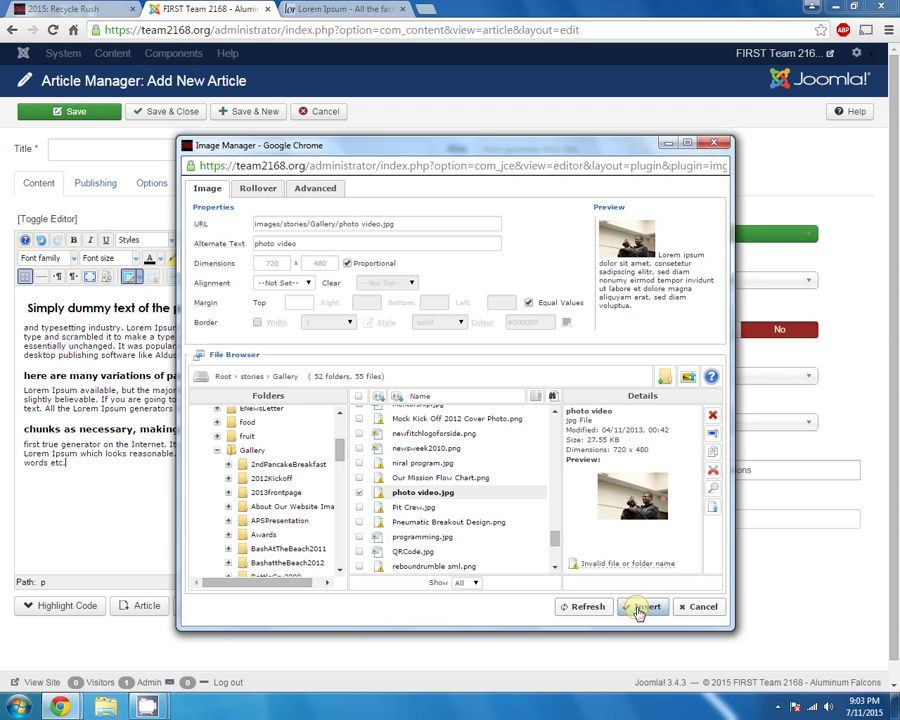
click(640, 608)
scroll(646, 452, down, 1)
drag(646, 452, 643, 497)
Shrink the inserted photo by dragging its corner handle
click(612, 486)
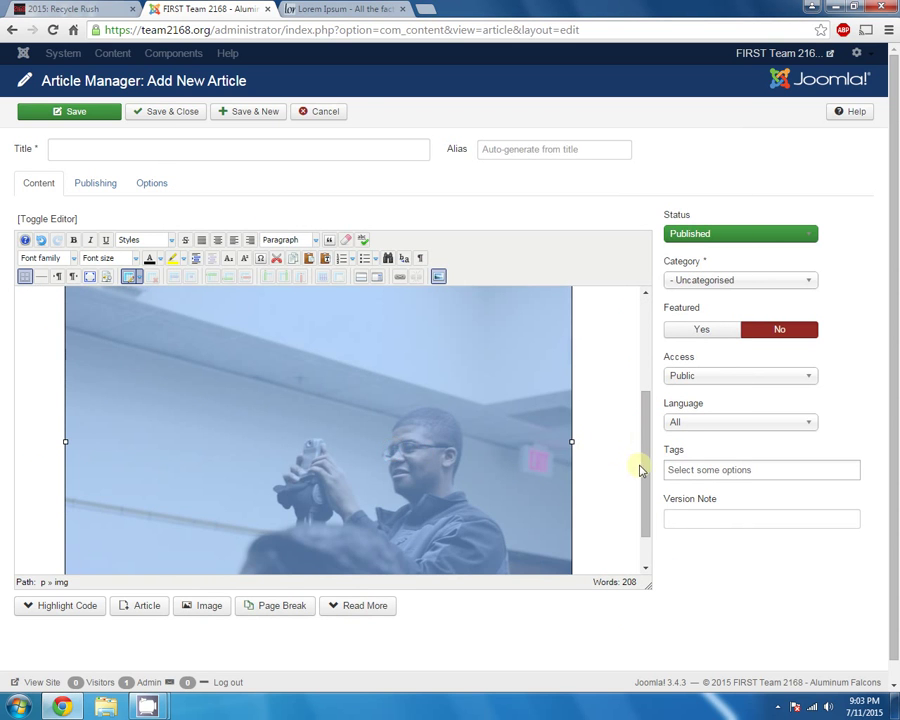
scroll(640, 470, down, 1)
drag(571, 562, 265, 359)
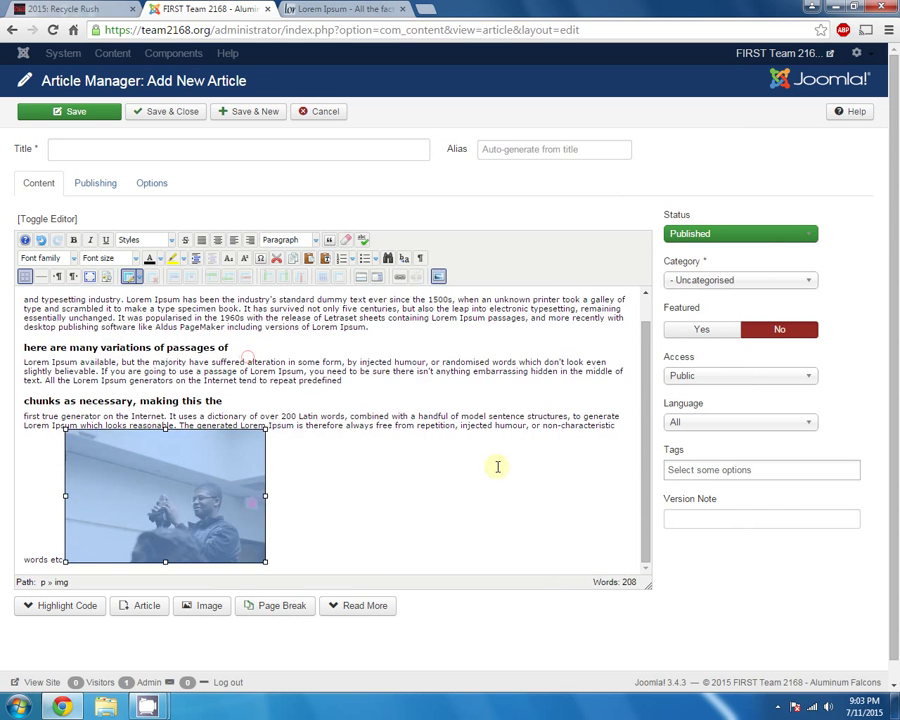
click(318, 517)
click(155, 487)
key(Left)
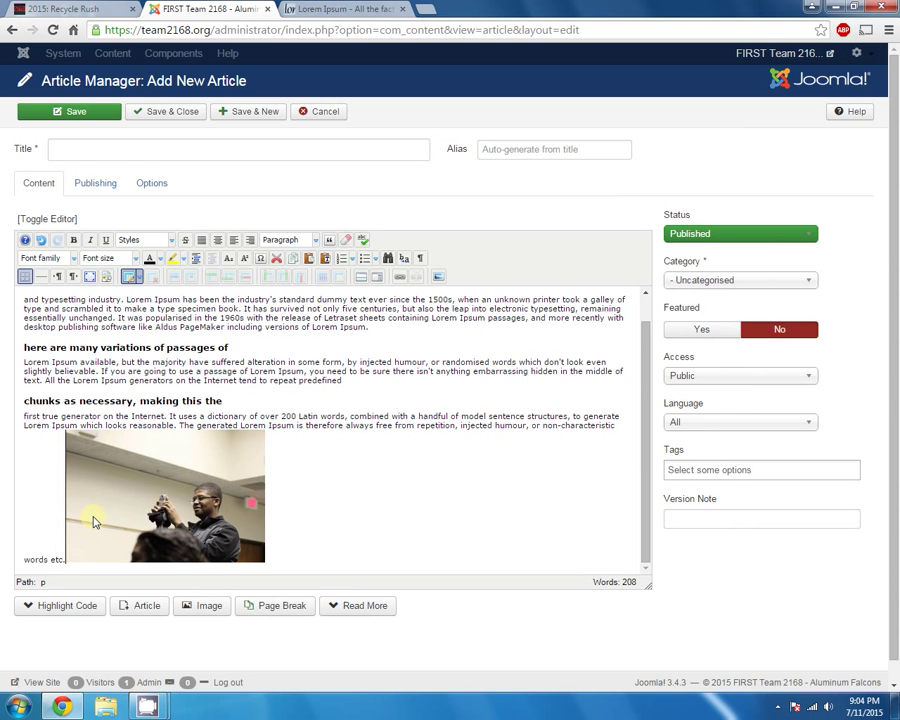
Move the photo onto its own line below 'words etc.' and shrink it further
key(Return)
click(93, 521)
scroll(297, 483, down, 1)
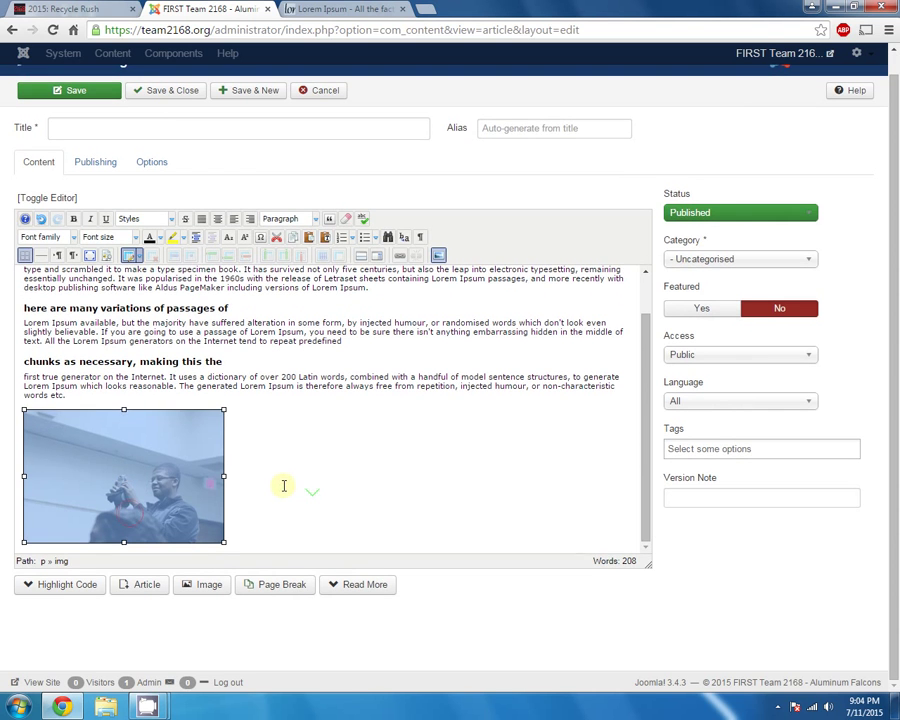
click(283, 485)
click(169, 470)
drag(223, 540, 157, 488)
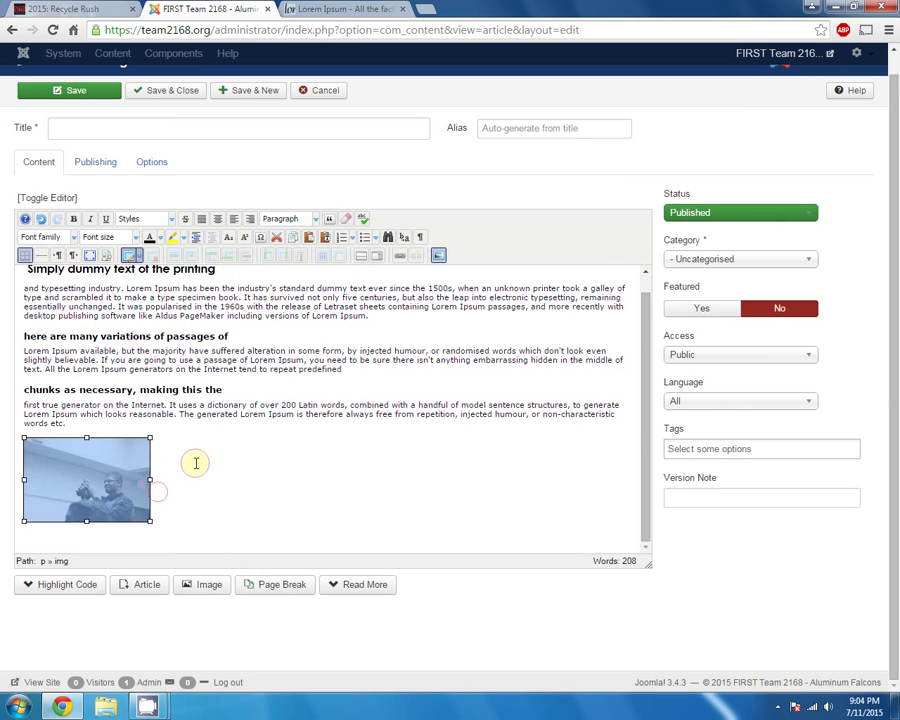
click(438, 255)
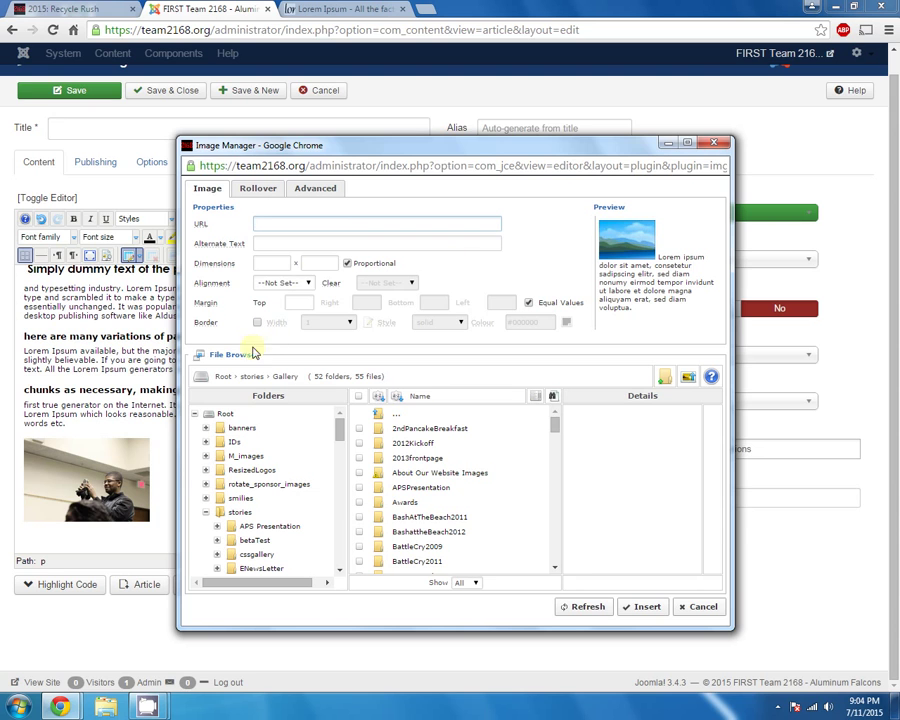
Start an image upload in Image Manager, then close the Upload dialog without uploading
click(687, 377)
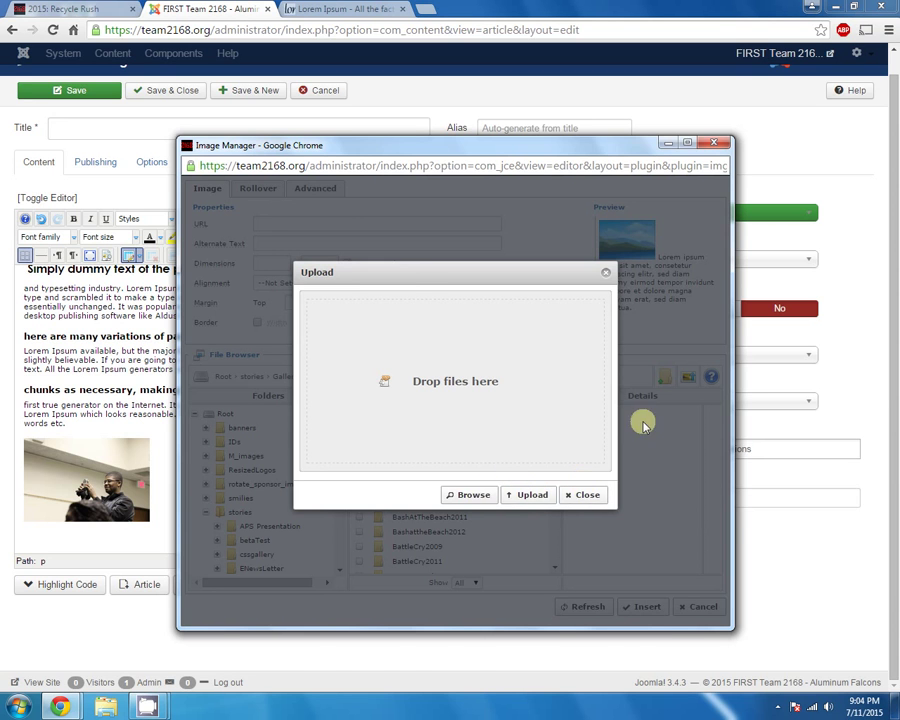
click(587, 494)
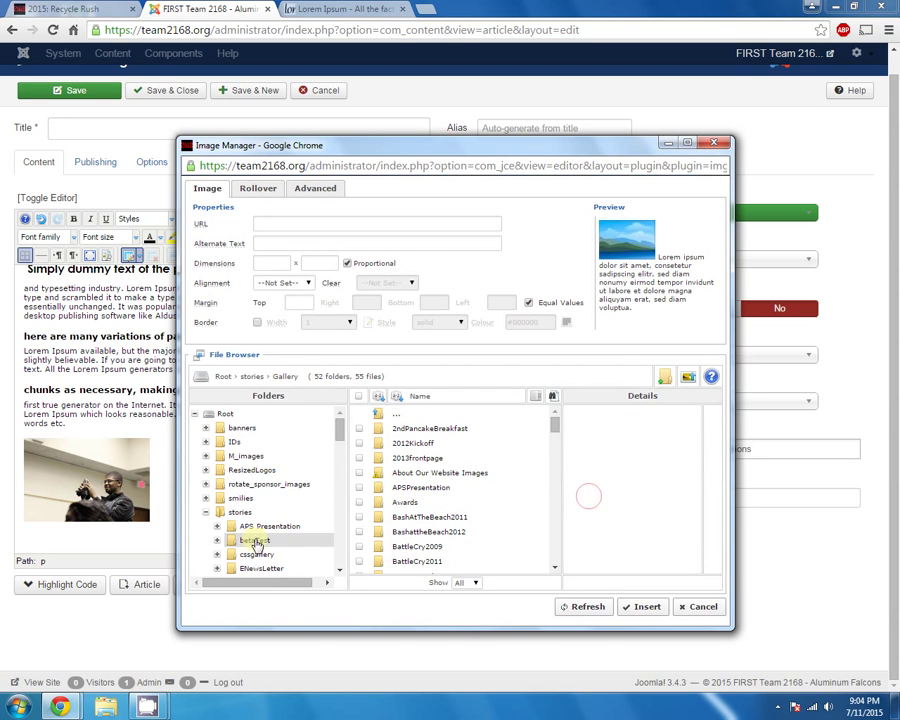
drag(337, 424, 338, 457)
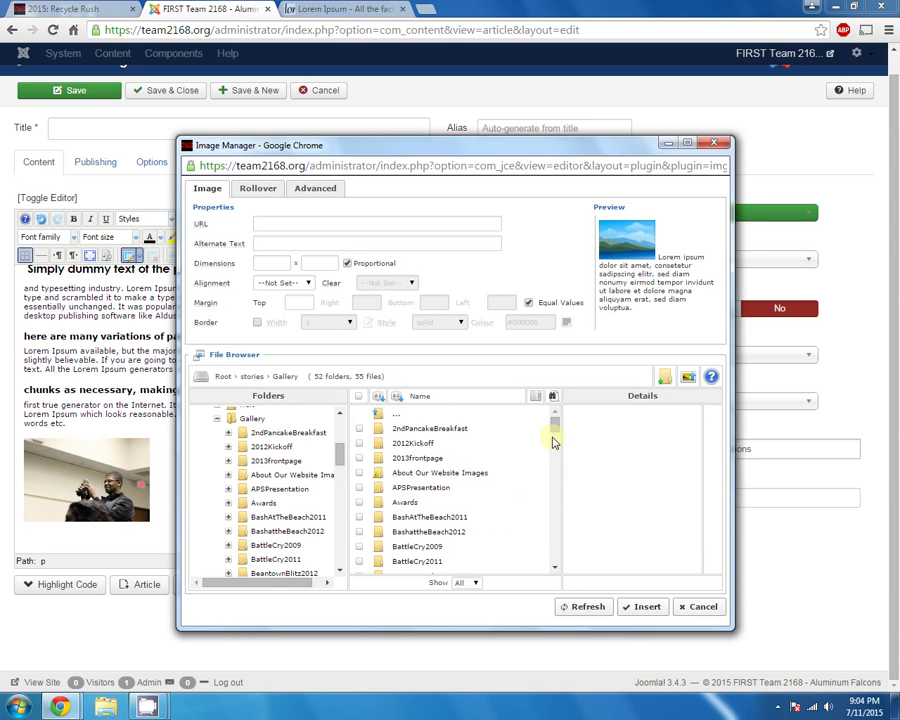
Cancel the Image Manager and select the photo in the article editor
click(690, 606)
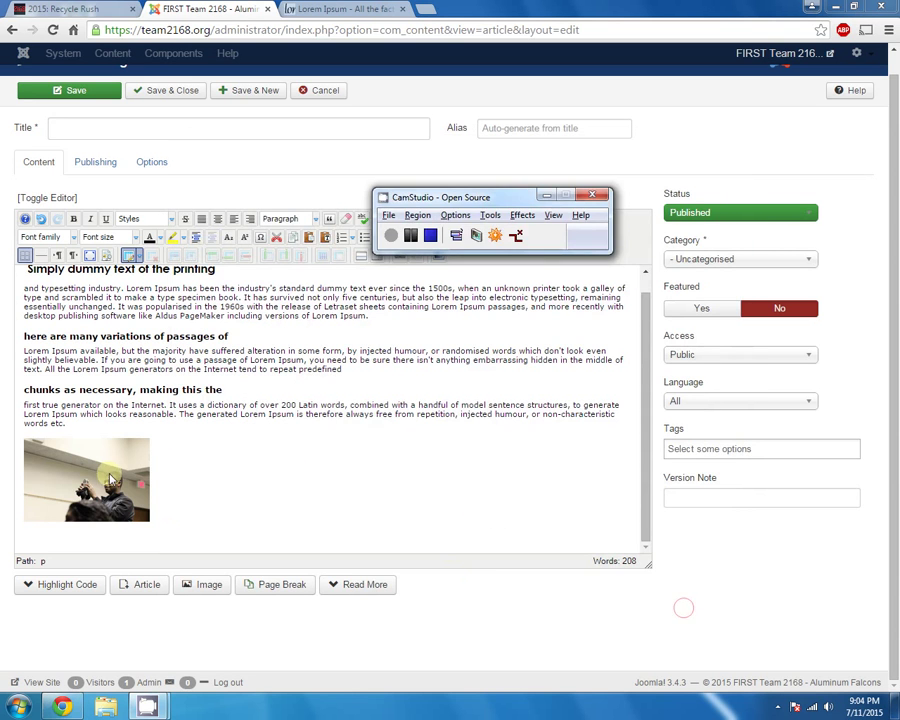
click(274, 437)
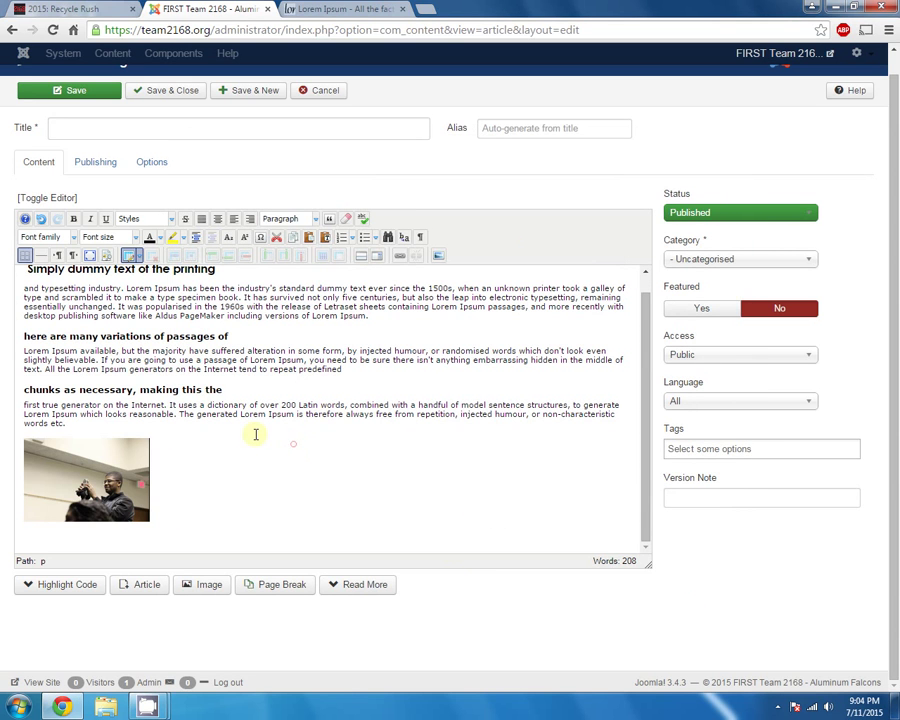
click(81, 488)
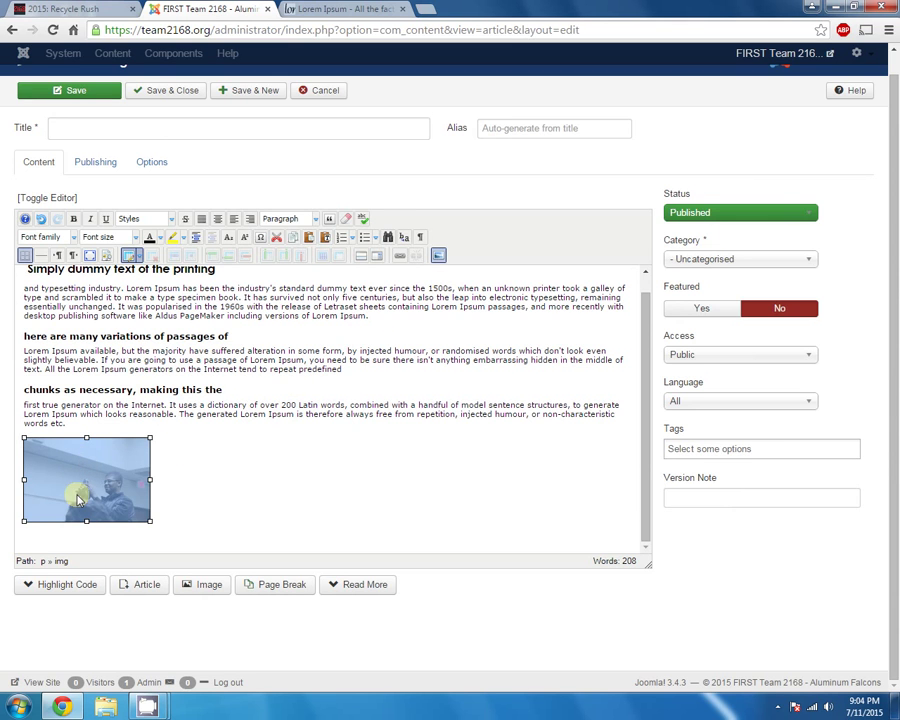
click(131, 404)
click(85, 465)
In the photo's properties, set width 179 (height 119) and Right alignment
click(437, 255)
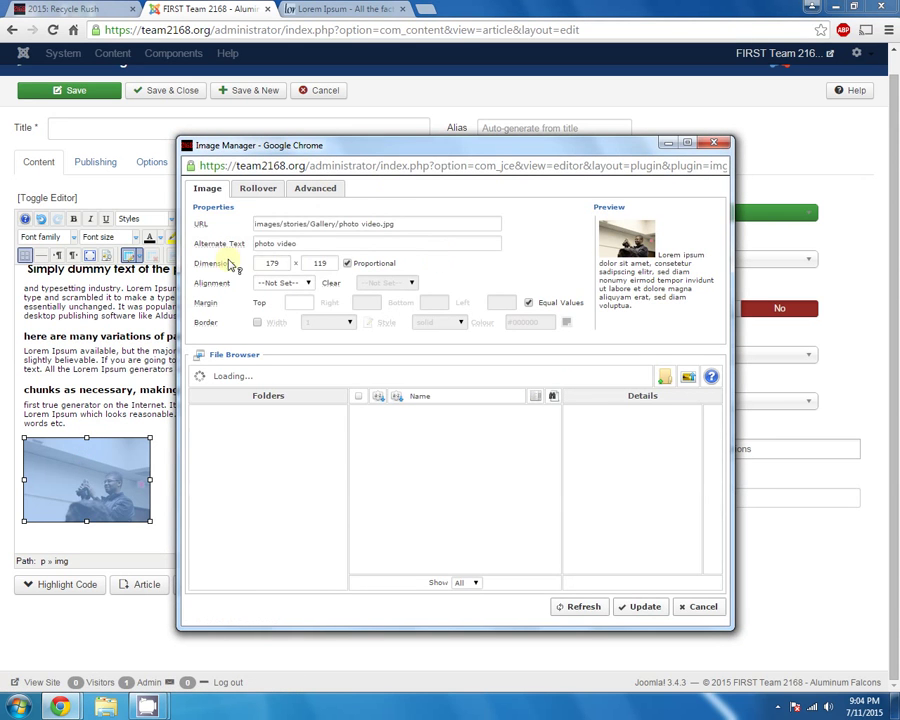
double_click(278, 263)
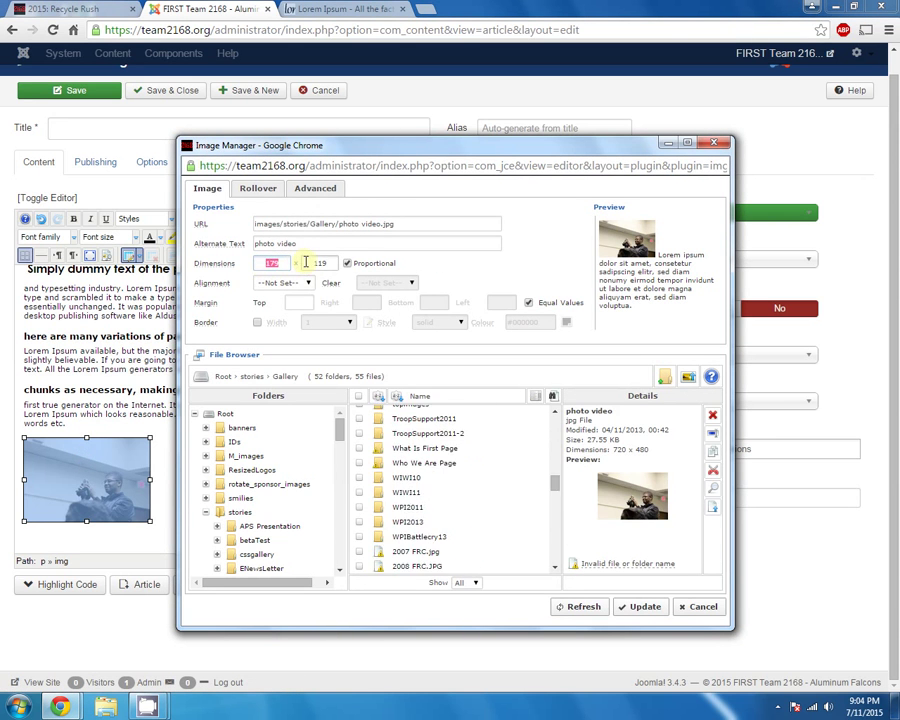
text(179)
click(318, 263)
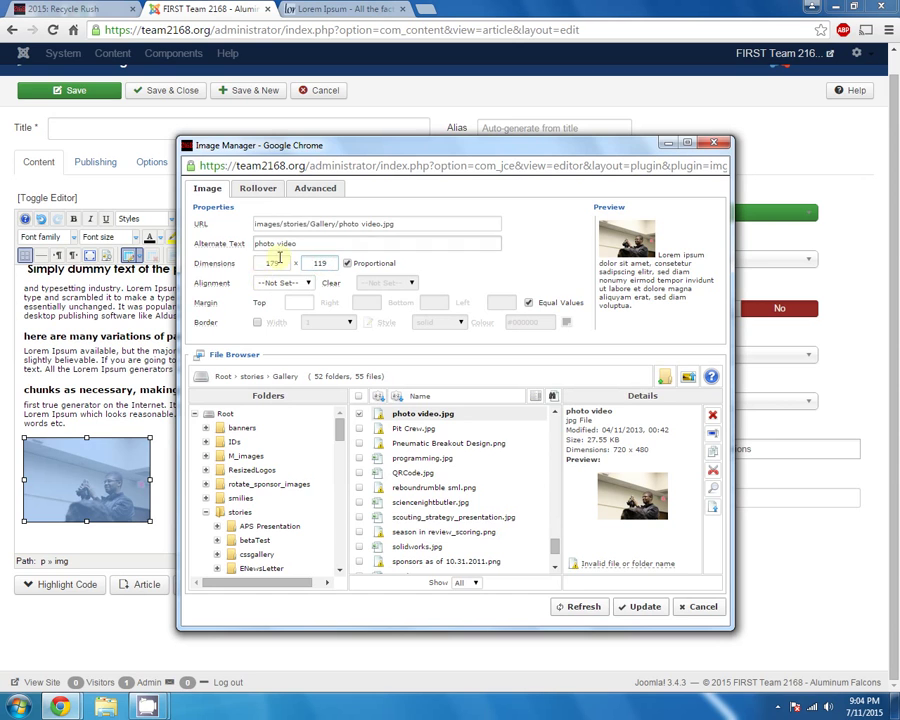
double_click(321, 263)
click(287, 284)
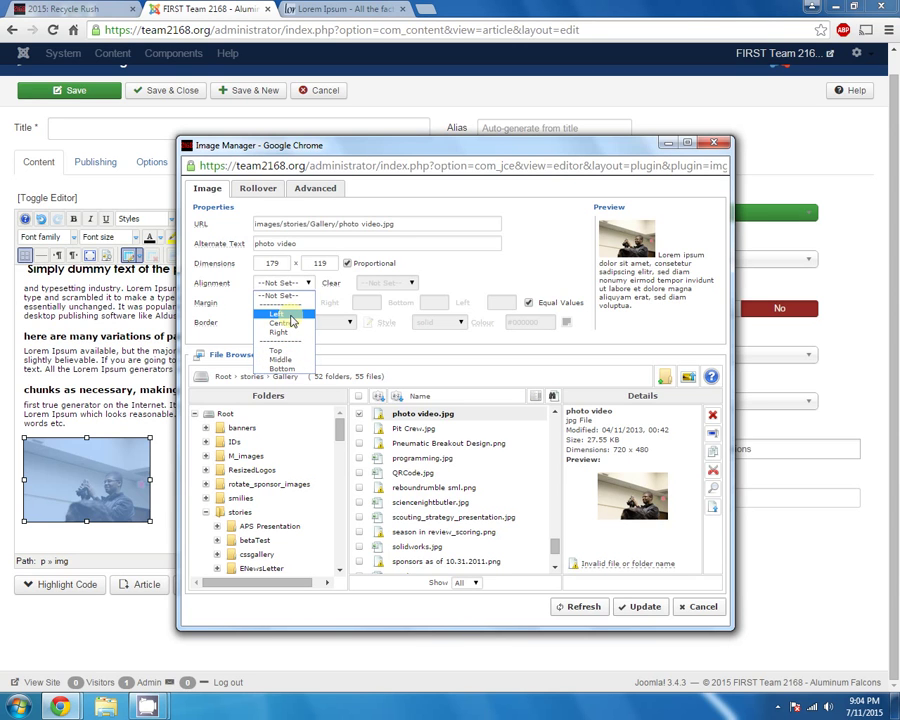
click(278, 332)
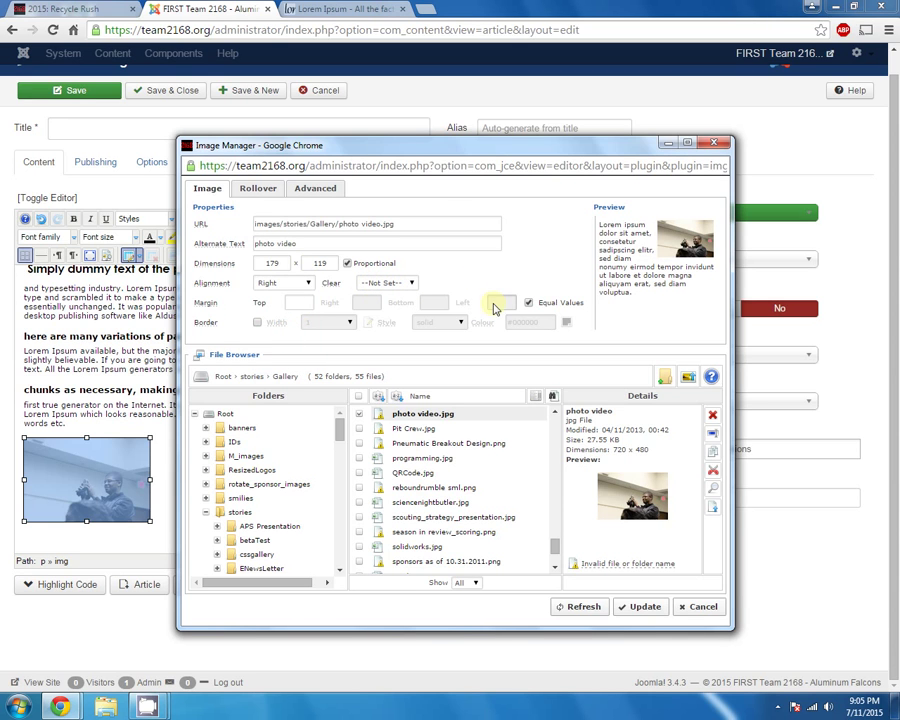
Look over the advanced image settings, then set Clear to None
click(315, 188)
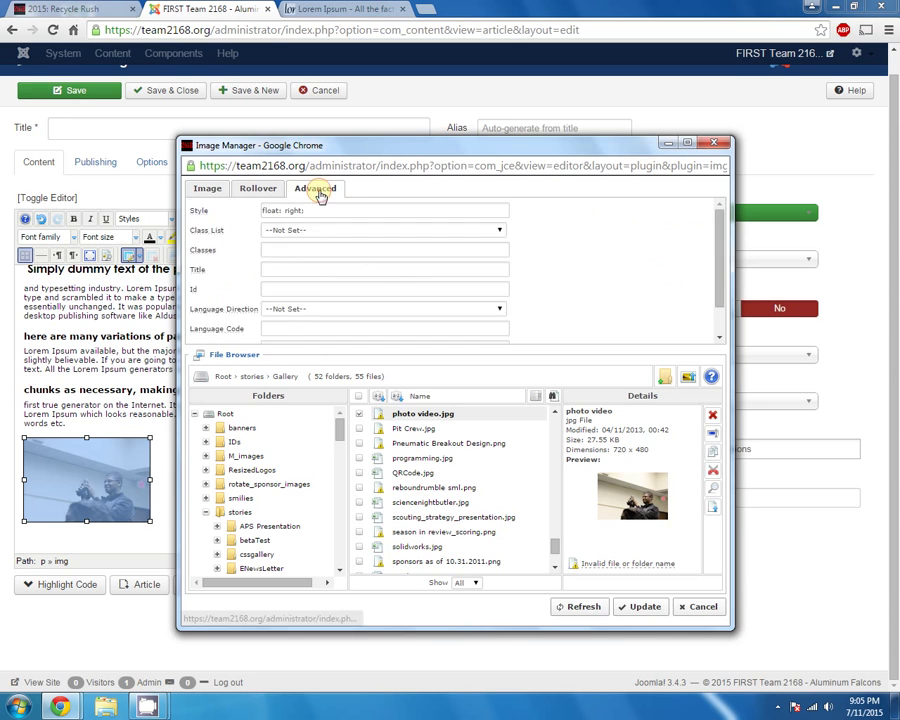
scroll(420, 260, down, 2)
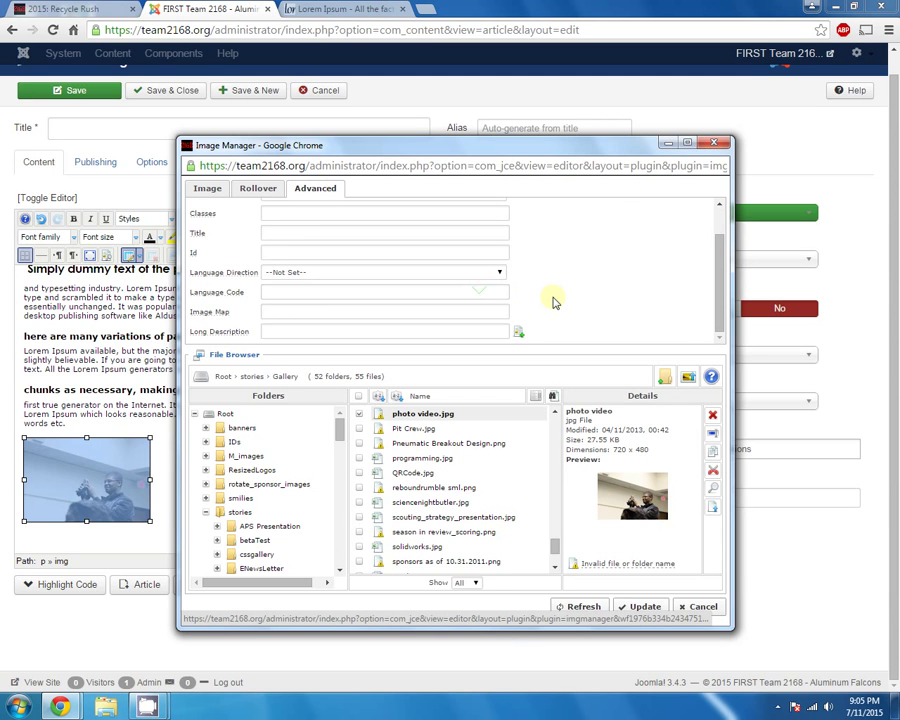
scroll(527, 306, up, 2)
click(212, 189)
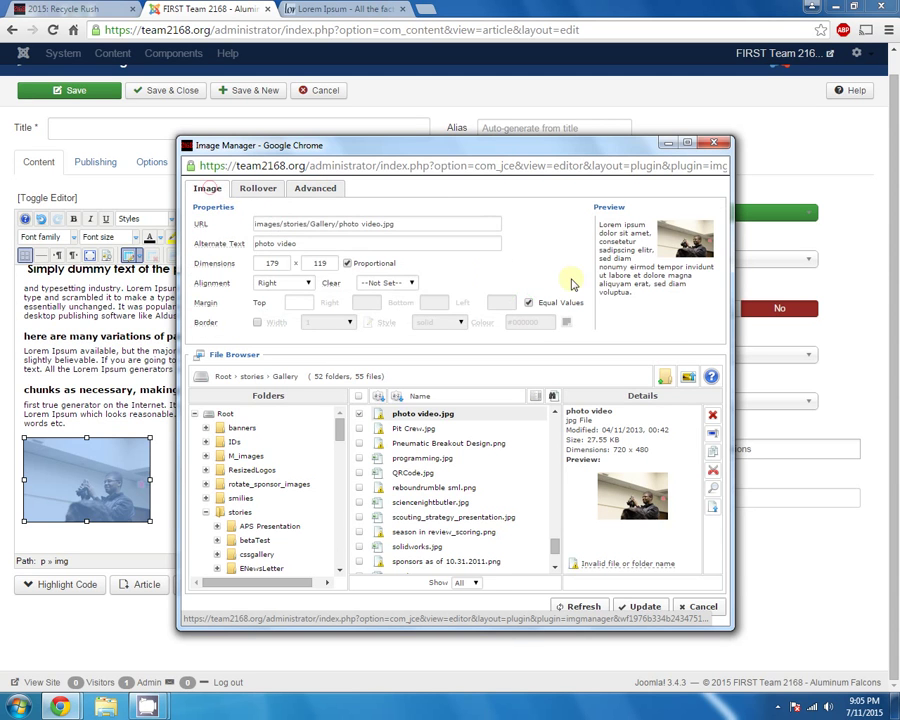
click(385, 284)
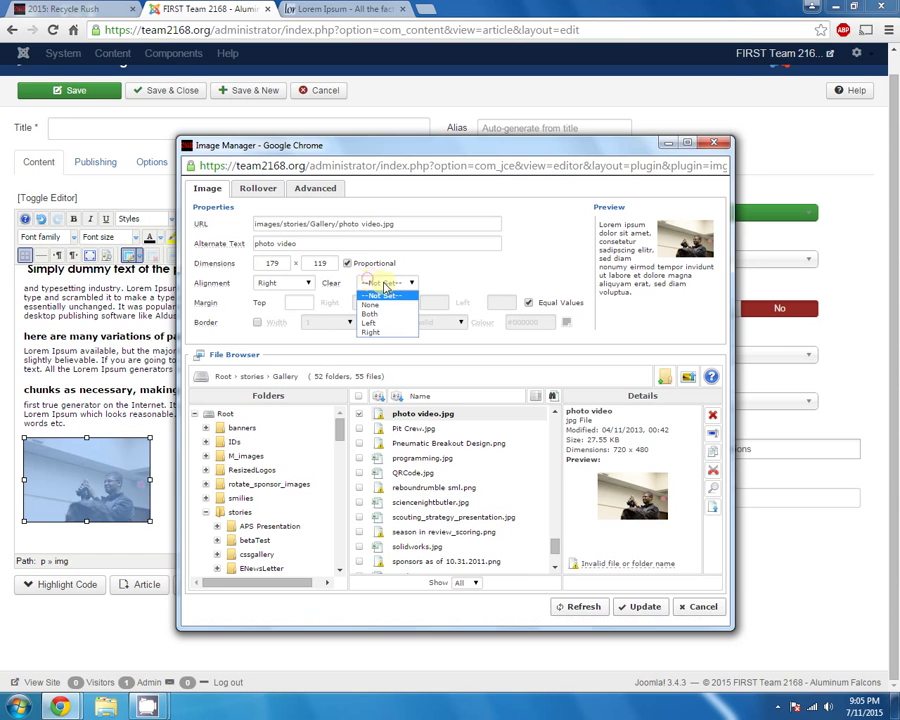
click(403, 287)
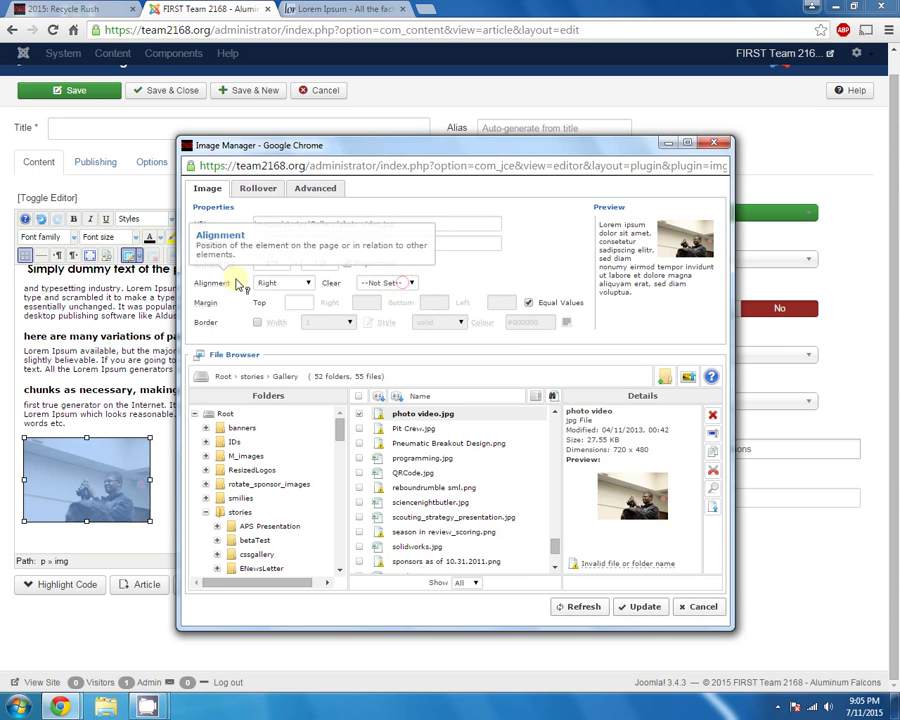
key(Down)
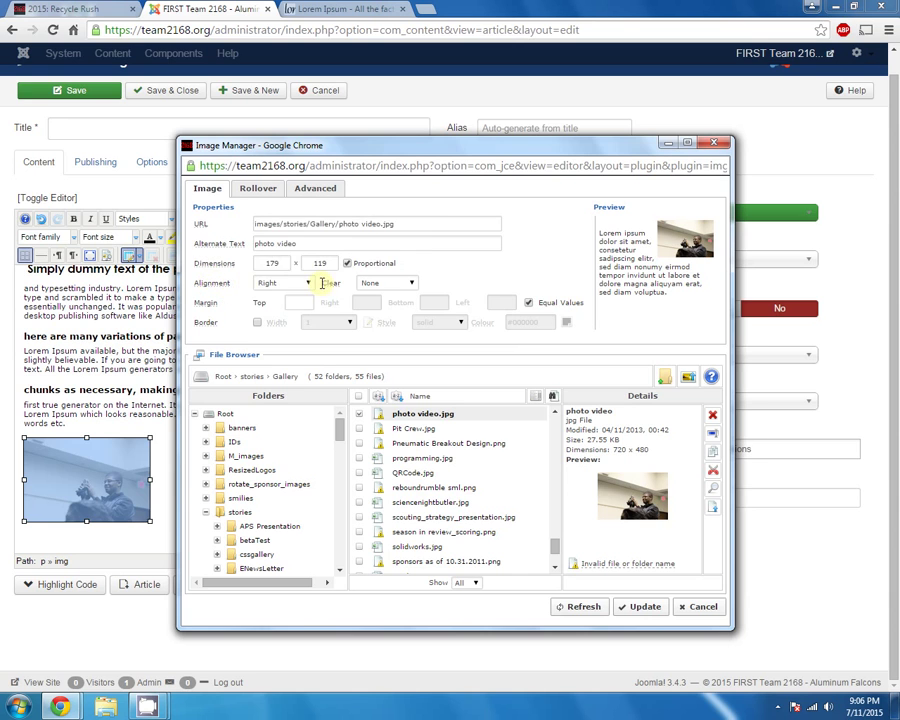
Try the Top, Bottom, Middle, Right, Centre and Left alignments in turn
click(286, 286)
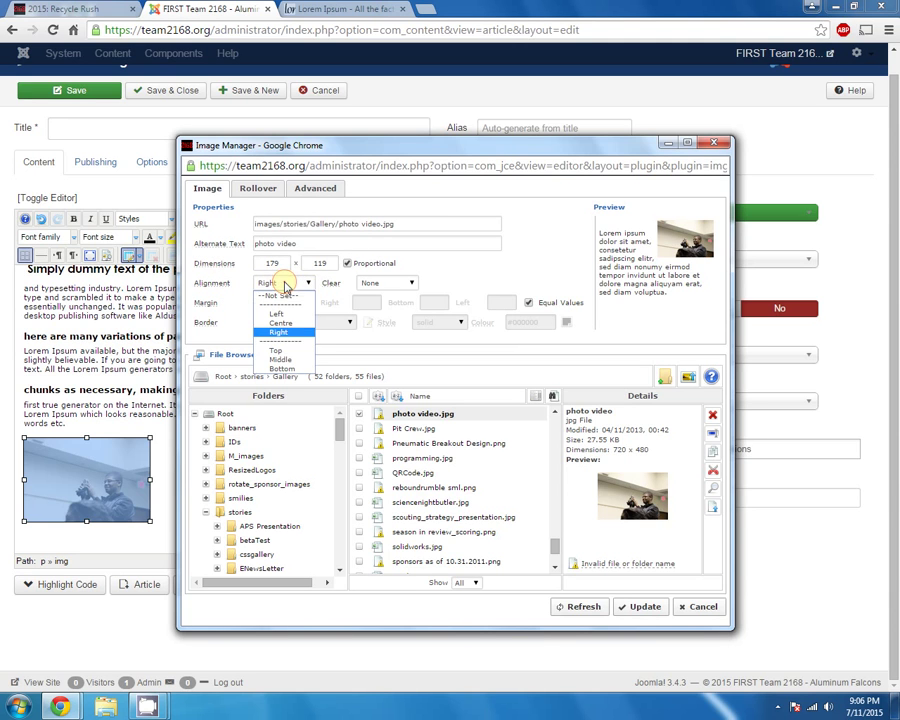
click(288, 351)
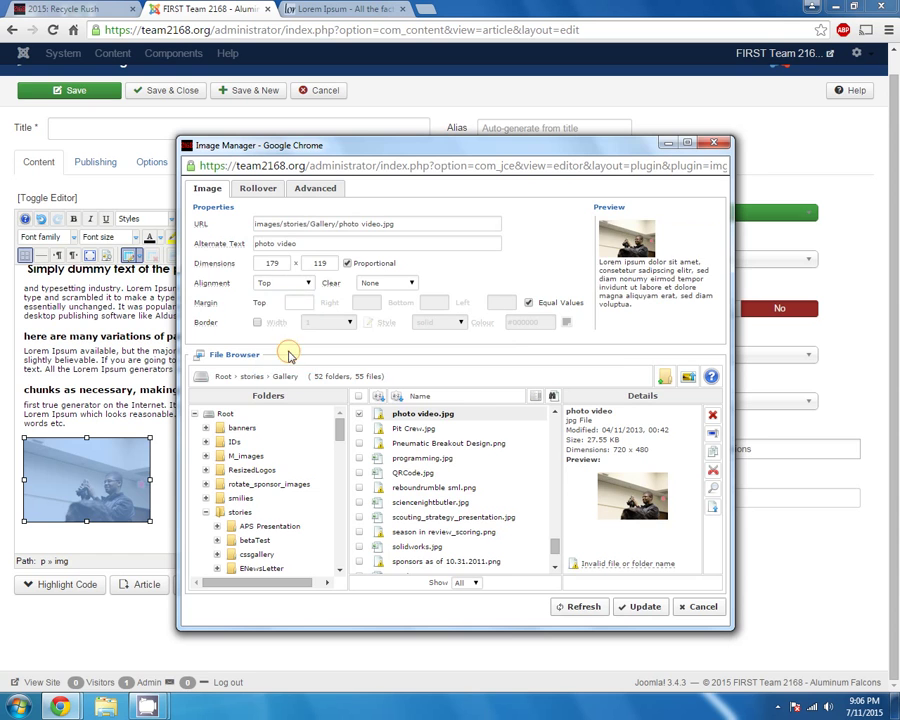
click(283, 283)
click(285, 366)
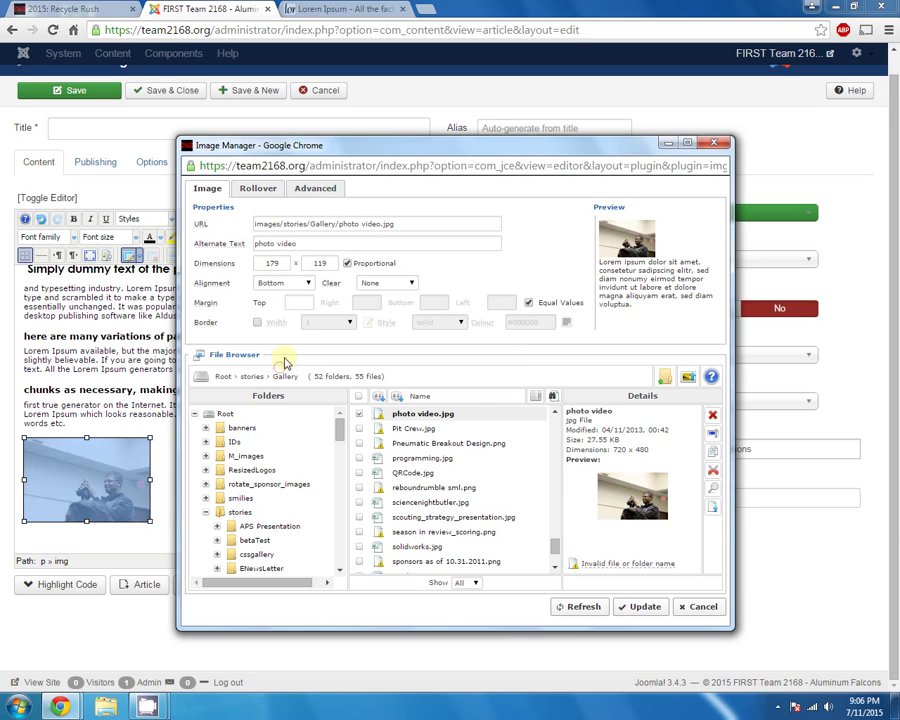
click(296, 284)
click(290, 354)
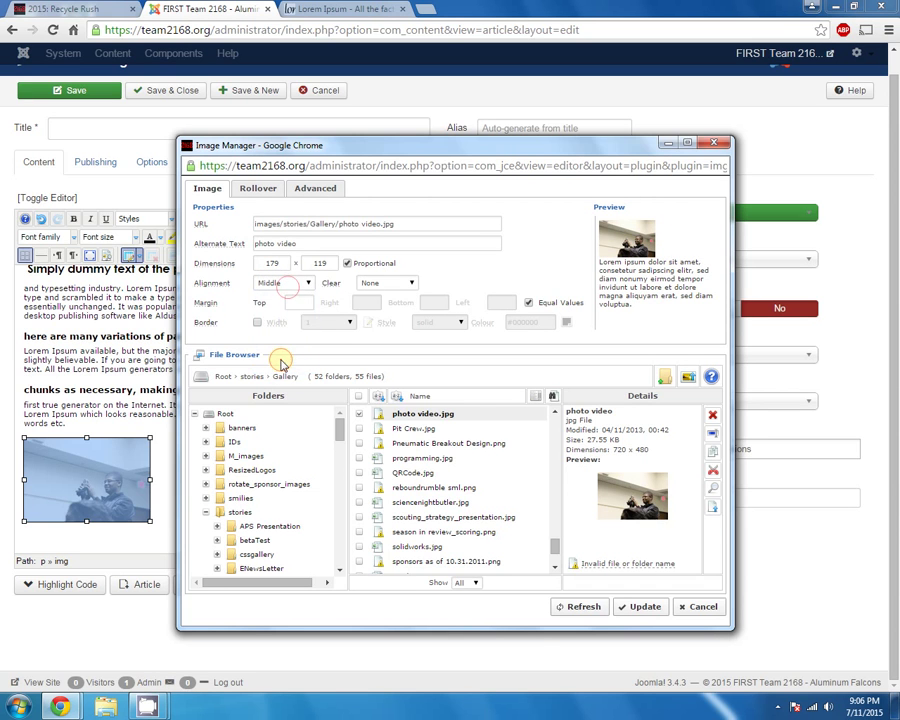
click(296, 285)
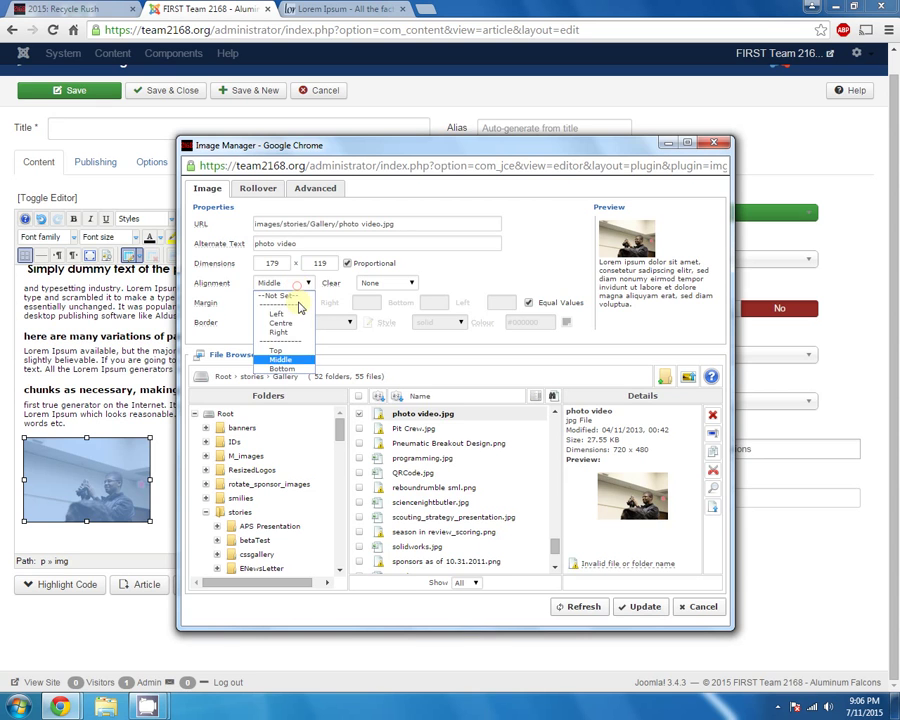
click(280, 332)
click(298, 283)
click(281, 323)
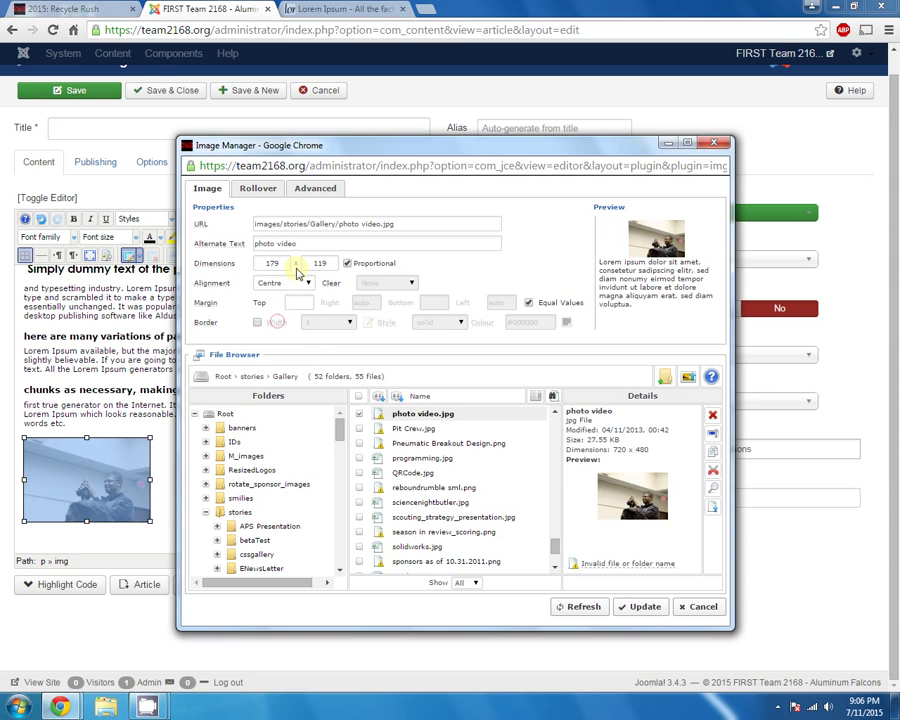
click(290, 283)
click(281, 314)
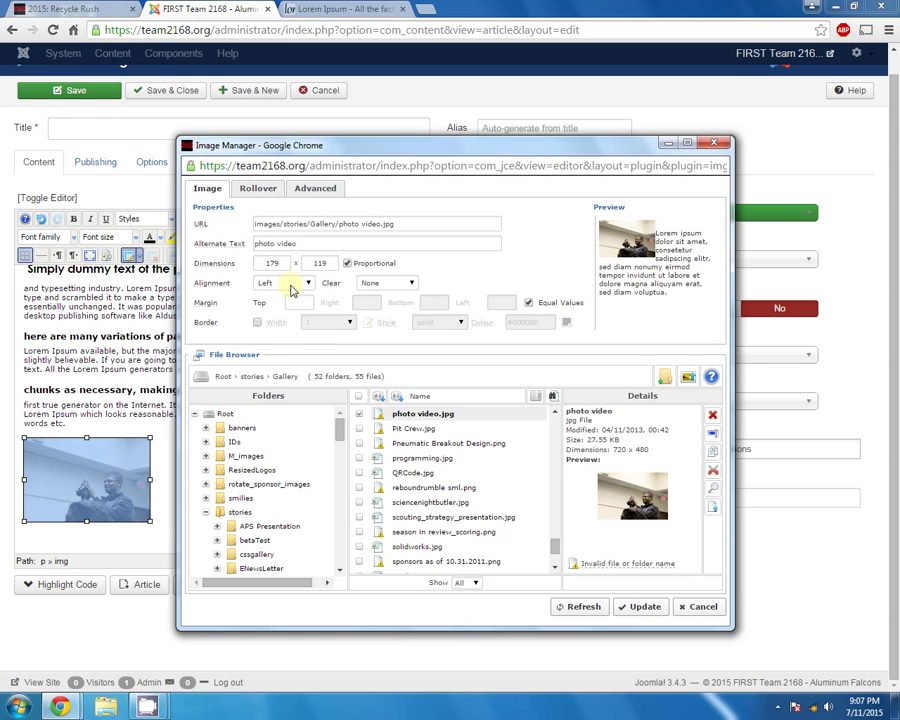
click(292, 284)
Set the photo back to Right alignment and select the 'photo video' alternate text to replace
click(285, 333)
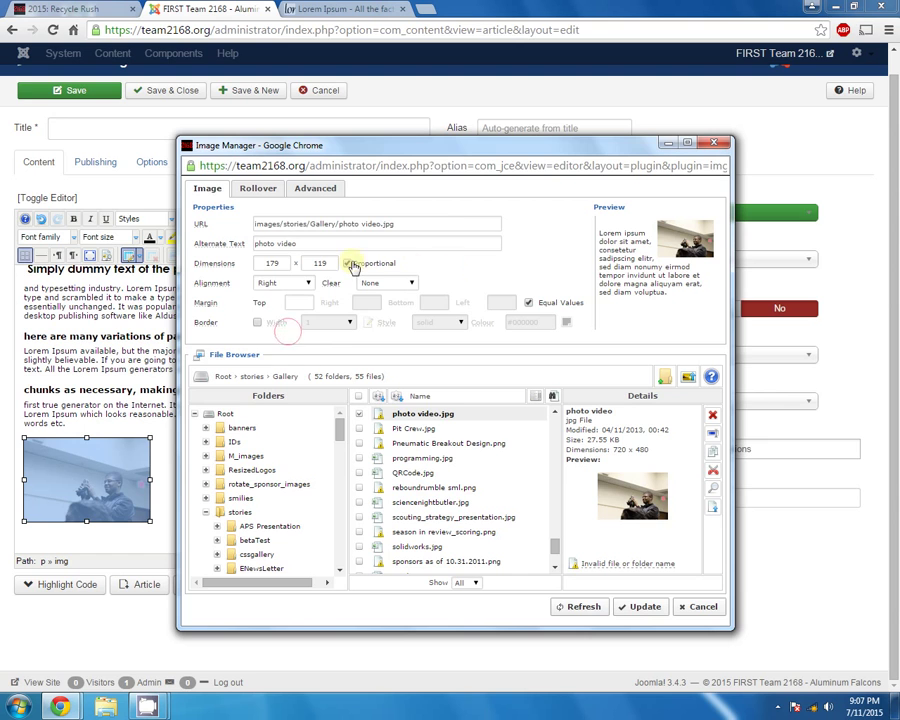
drag(312, 243, 203, 248)
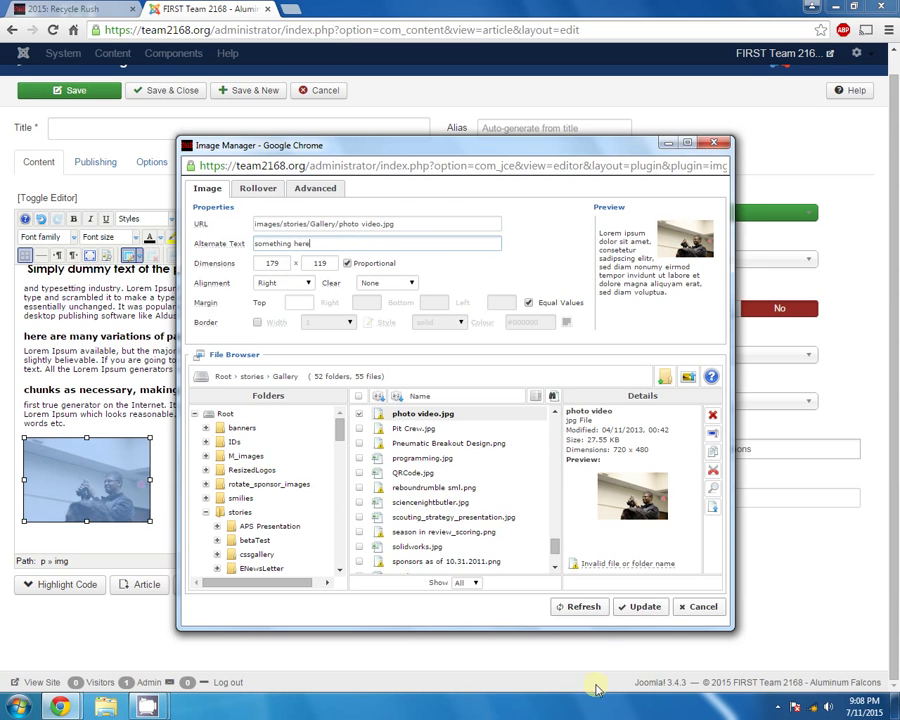
Apply the image changes so the photo sits right-aligned, then bring up the article categories
click(629, 613)
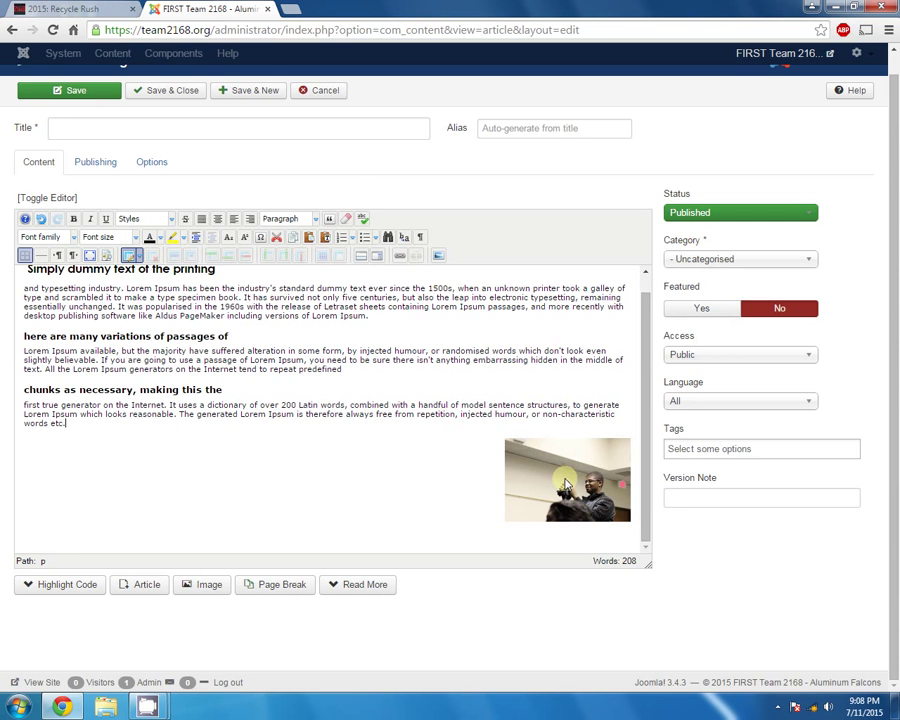
click(366, 374)
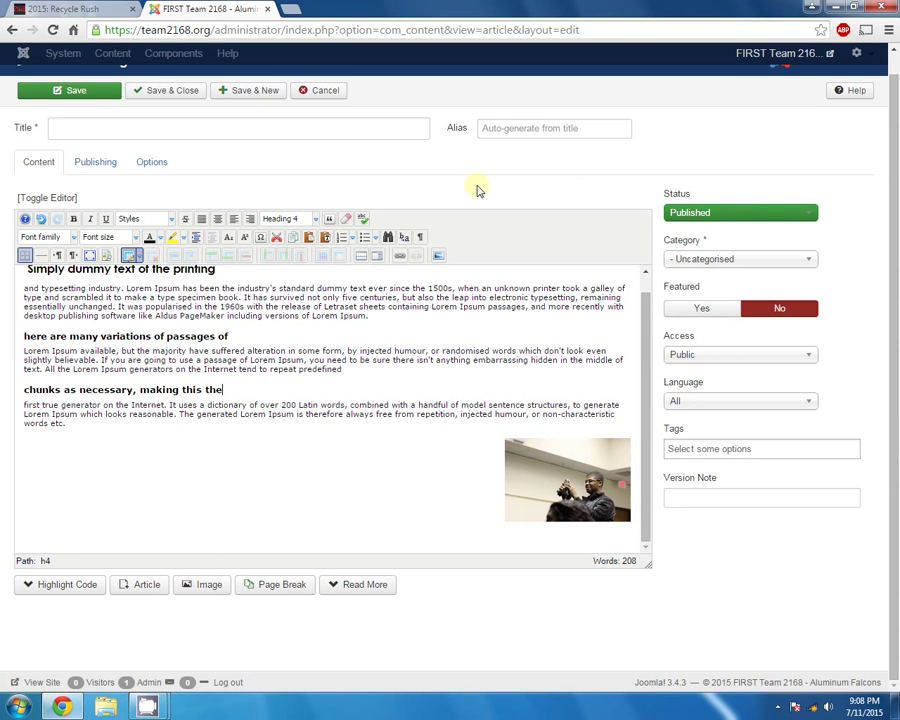
click(703, 264)
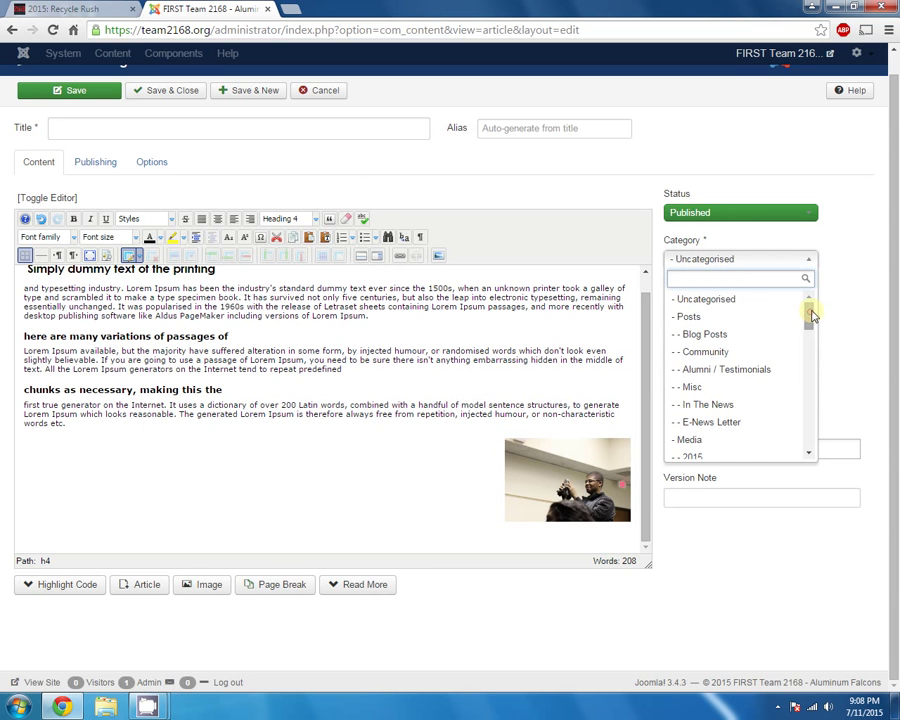
Check the empty 2015: Recycle Rush page on the public site and highlight its breadcrumb
click(107, 10)
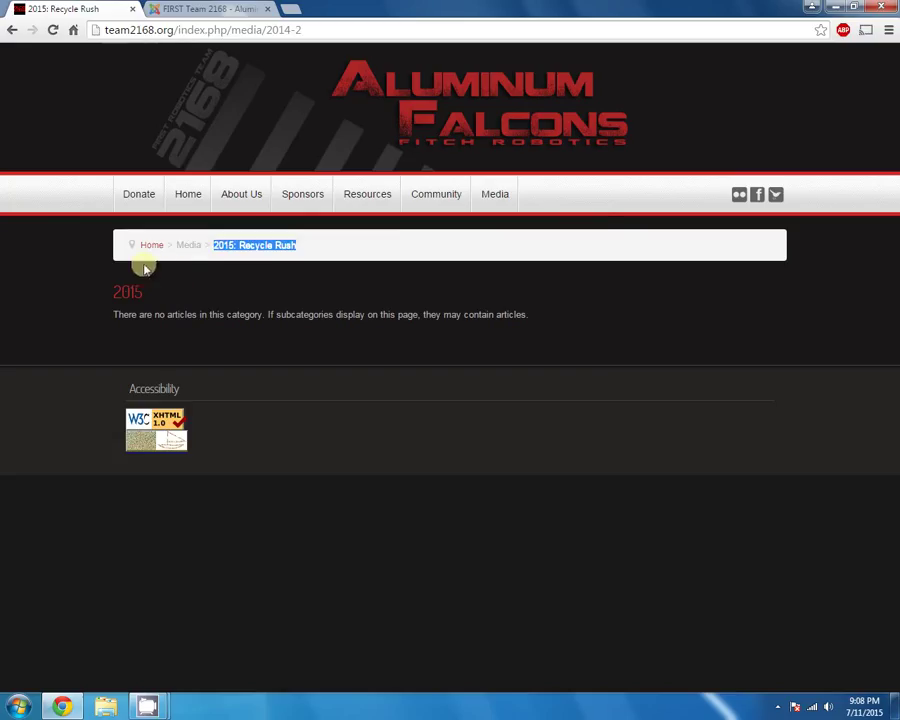
mouse_move(503, 198)
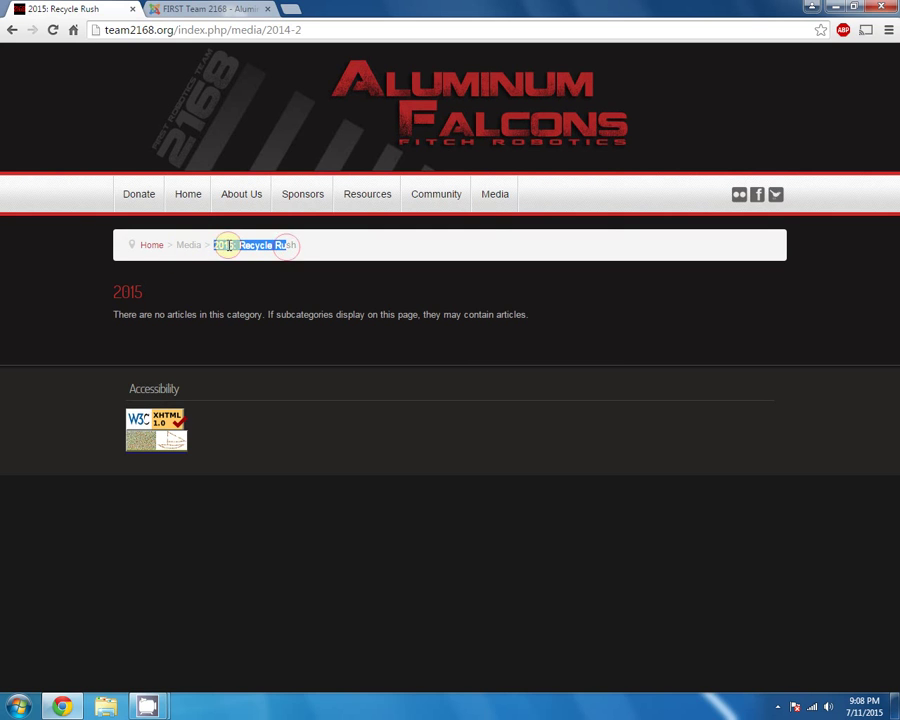
drag(221, 245, 292, 244)
click(305, 246)
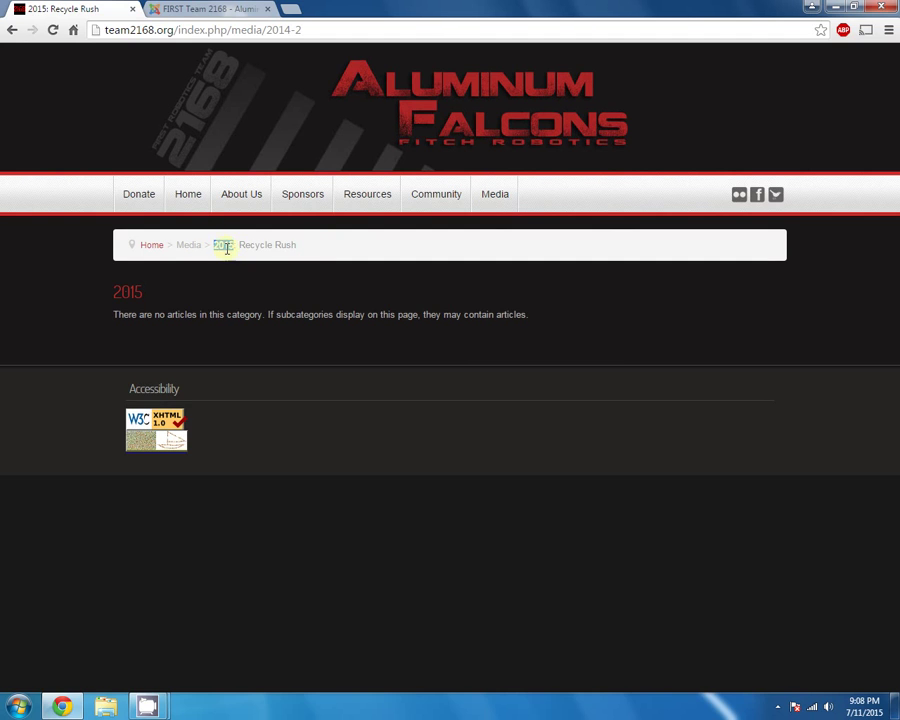
Back in the editor, file the article under category 2015 and keep its status Published
click(160, 8)
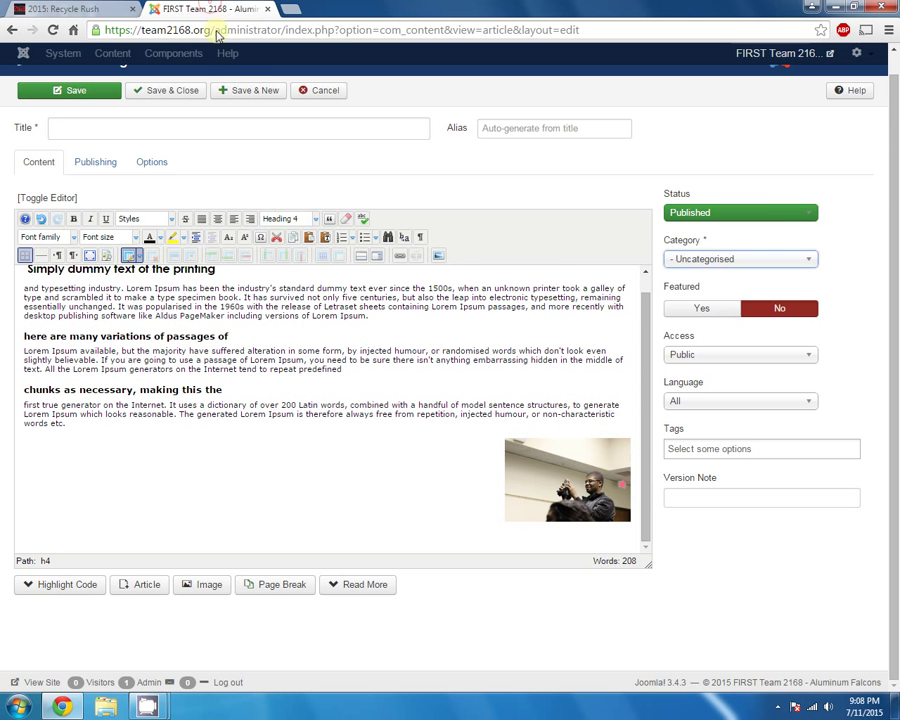
click(703, 262)
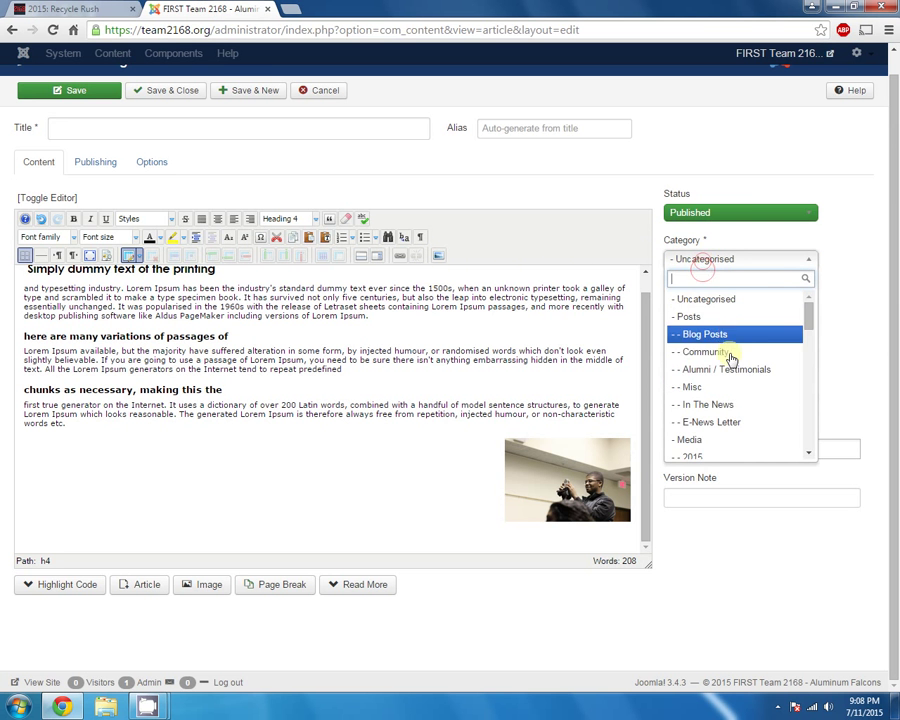
scroll(729, 370, down, 3)
scroll(725, 375, up, 3)
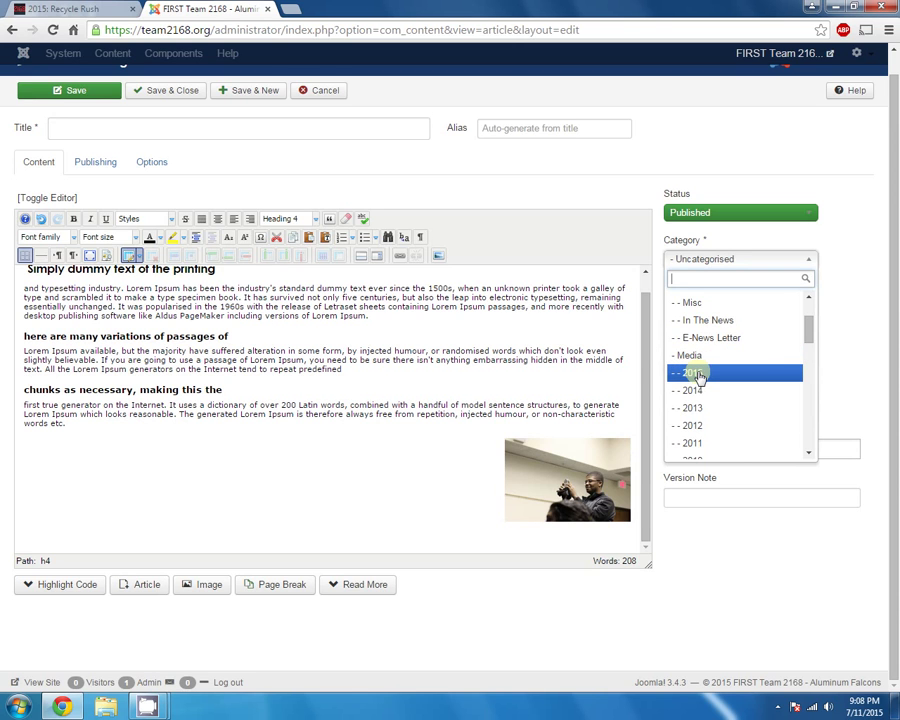
click(726, 373)
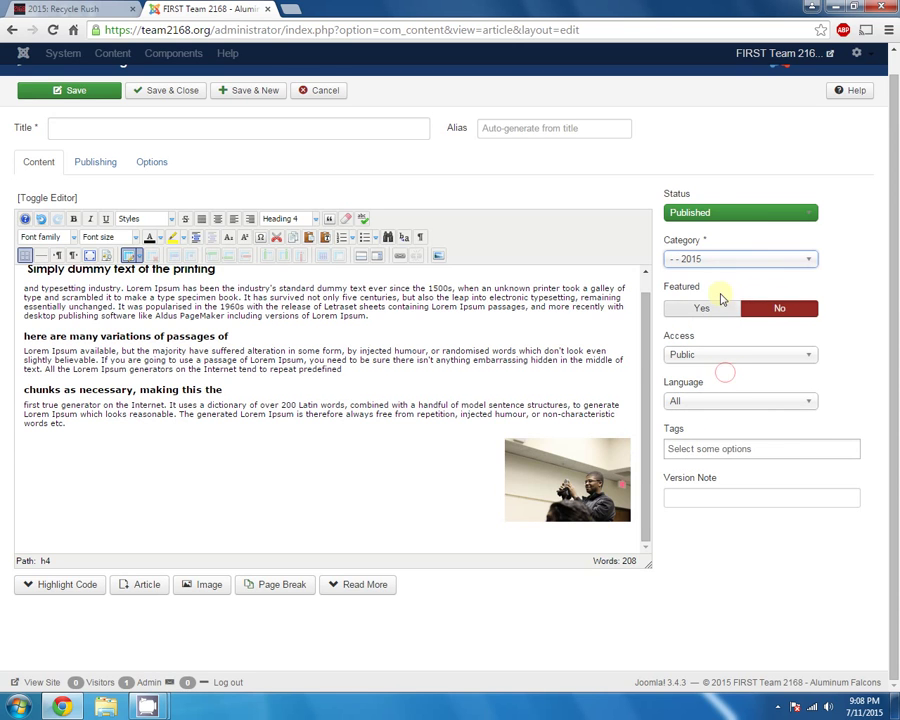
click(684, 214)
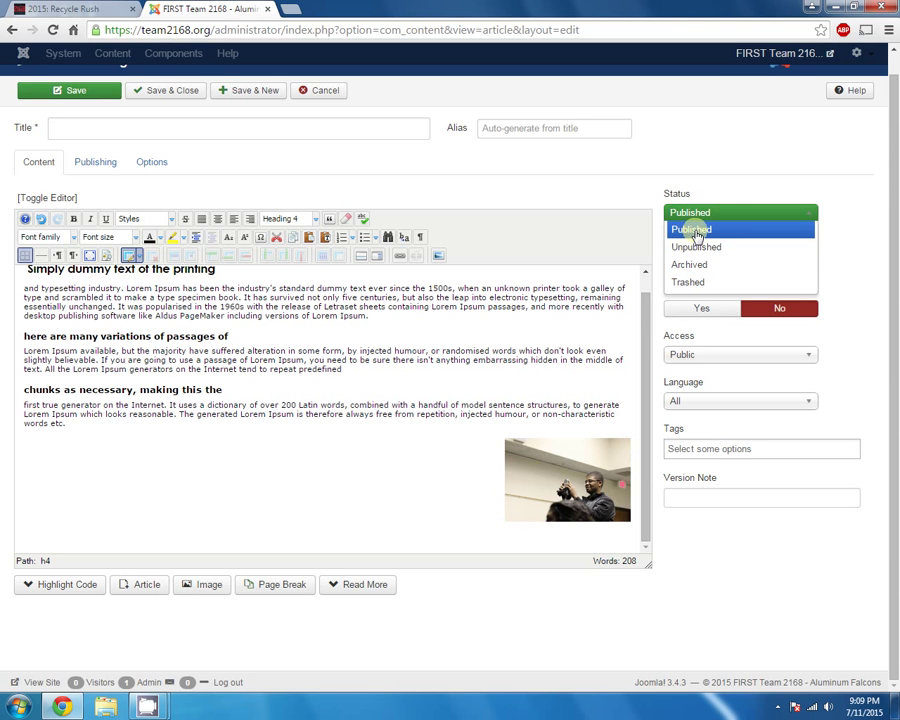
click(699, 231)
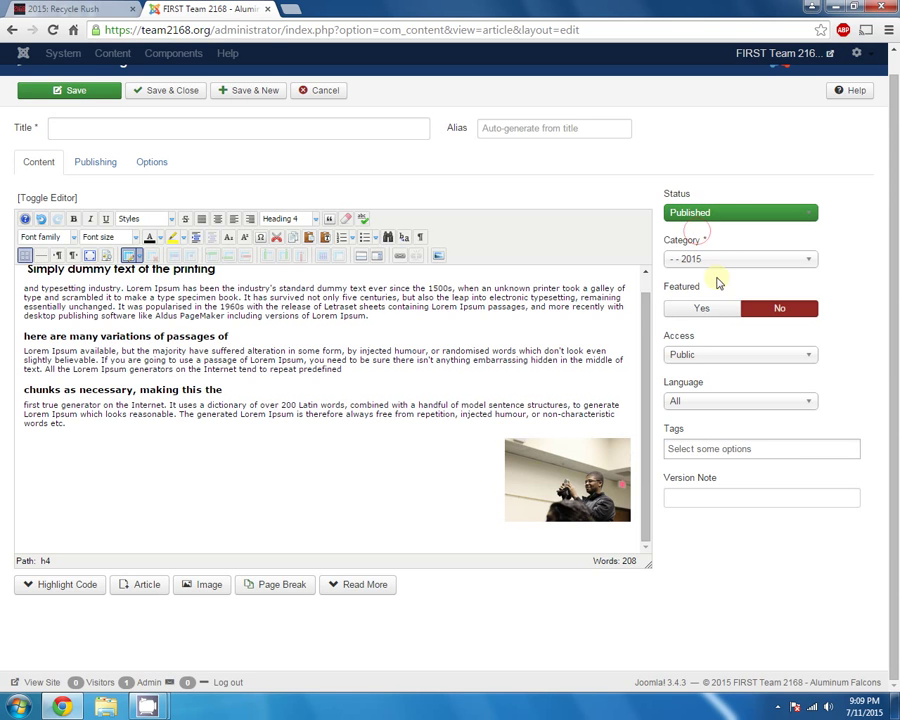
Title the article 'Some article' and save it
click(76, 94)
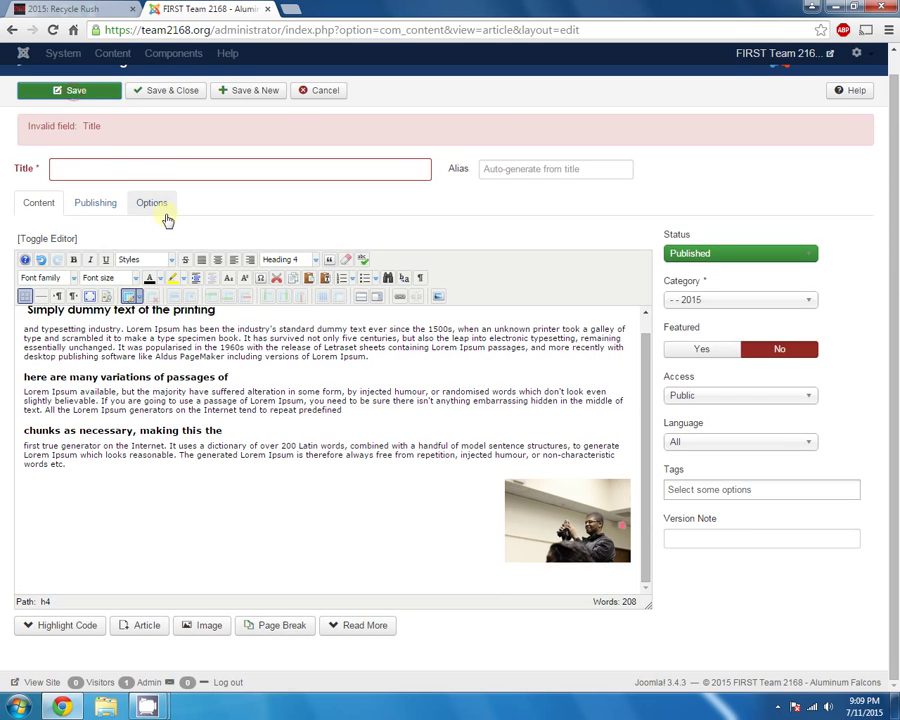
click(132, 170)
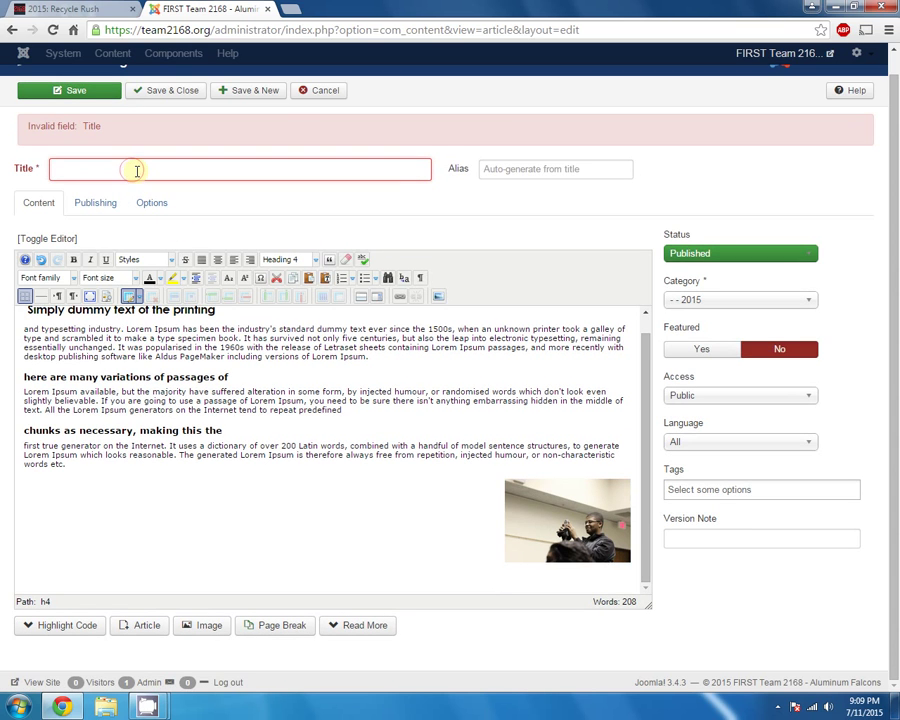
text(Some article)
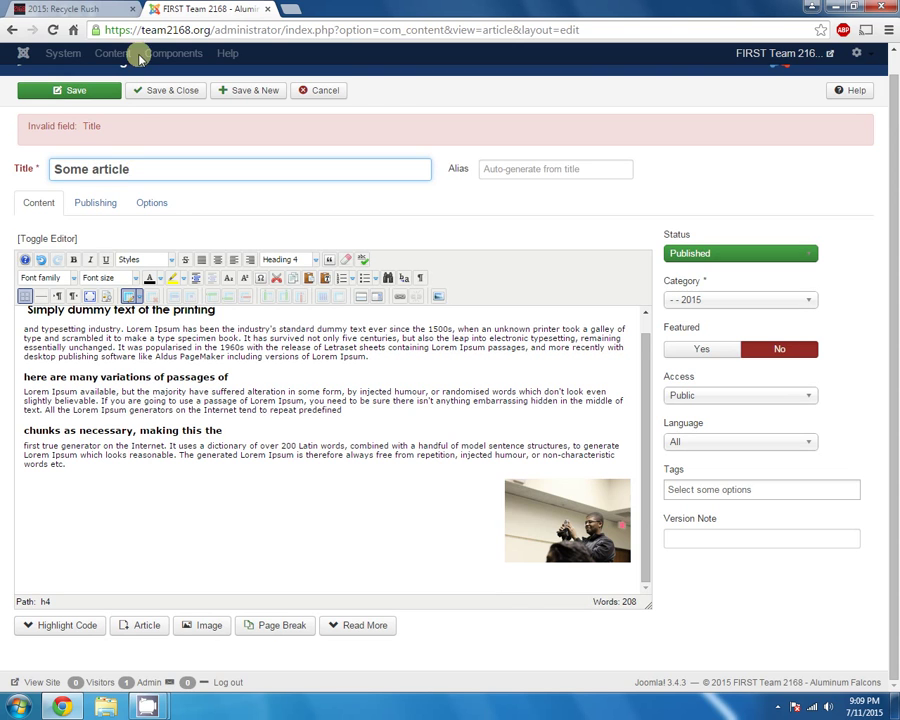
click(88, 90)
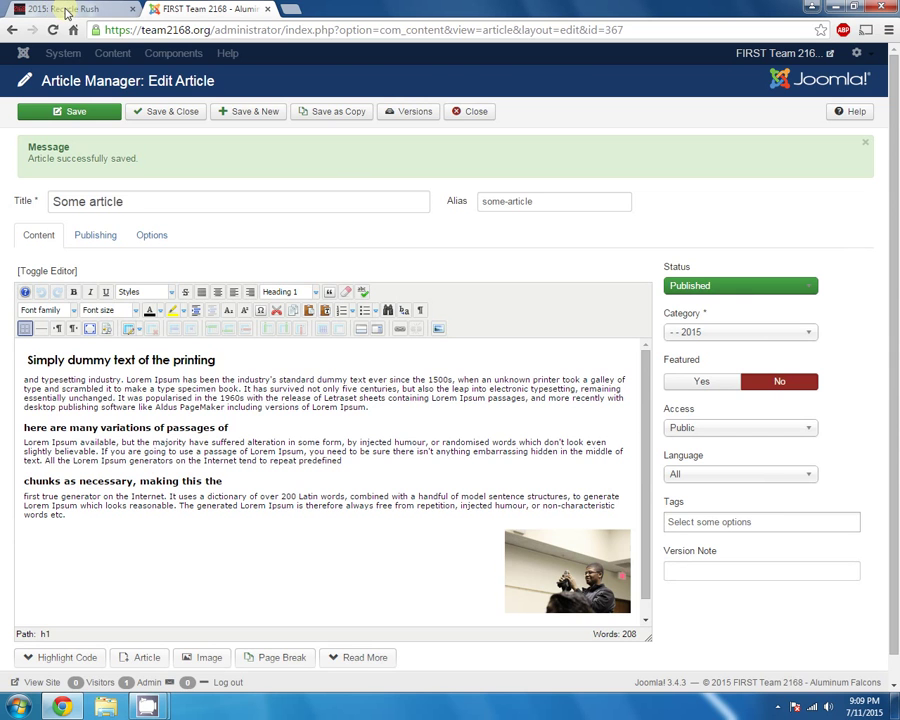
Reload the public 2015: Recycle Rush page so 'Some article' appears, and point out its body text
click(66, 12)
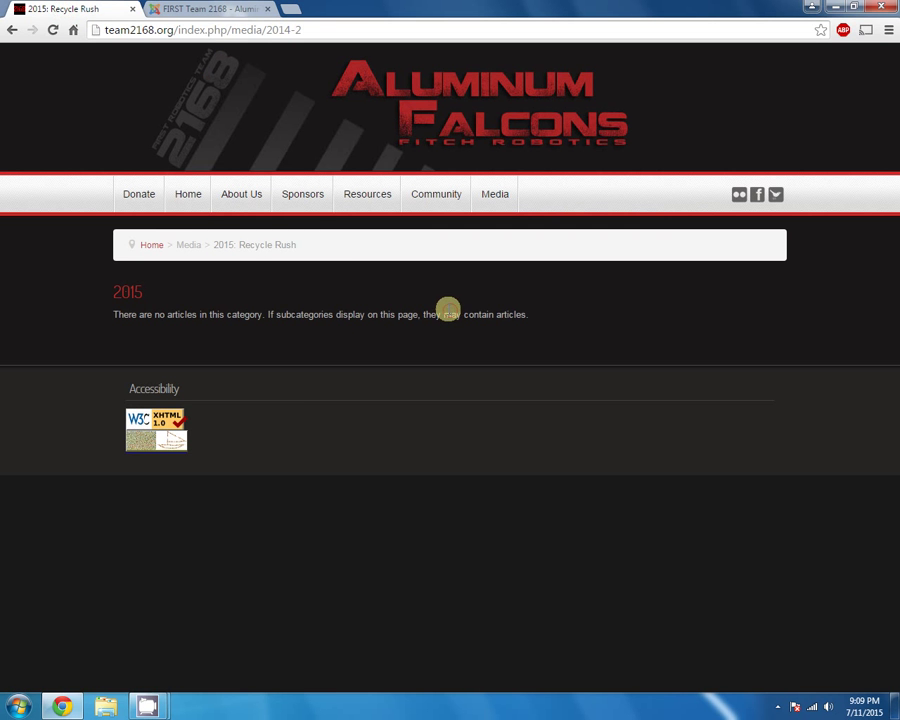
key(F5)
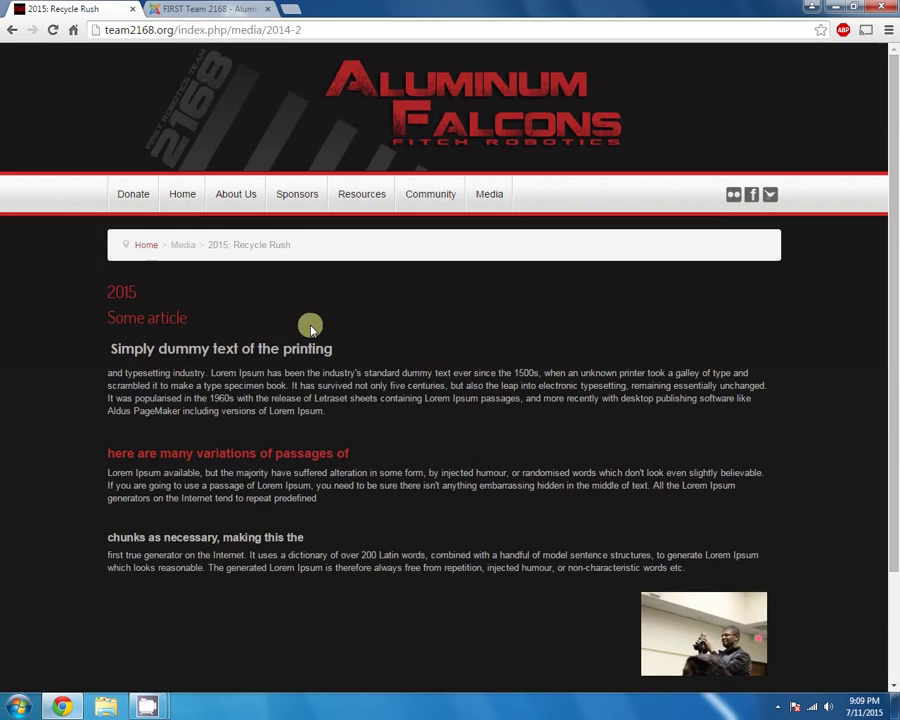
scroll(280, 335, down, 1)
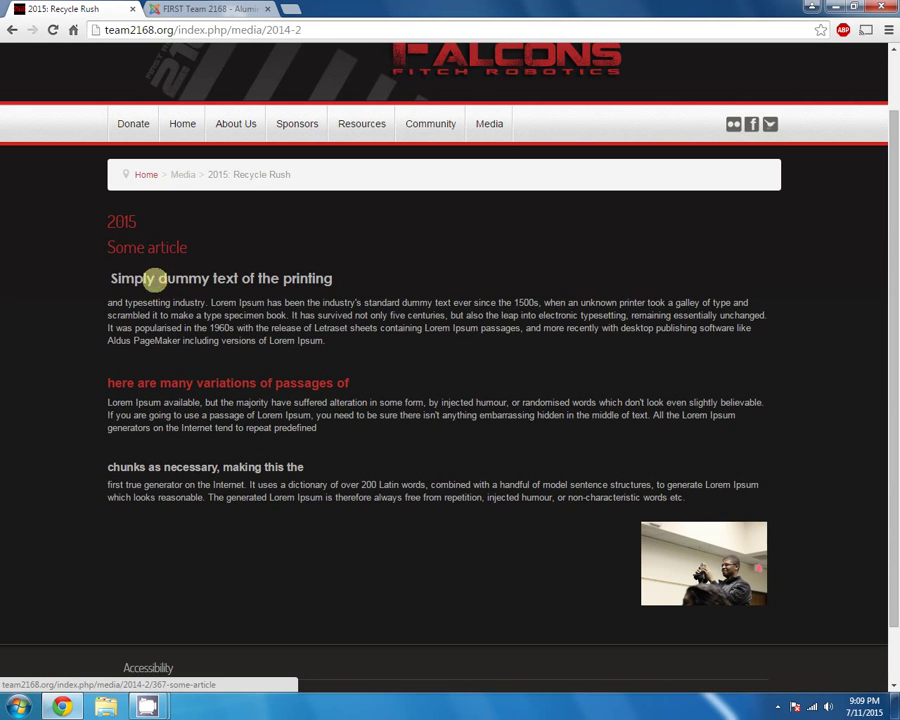
drag(120, 270, 399, 460)
click(422, 408)
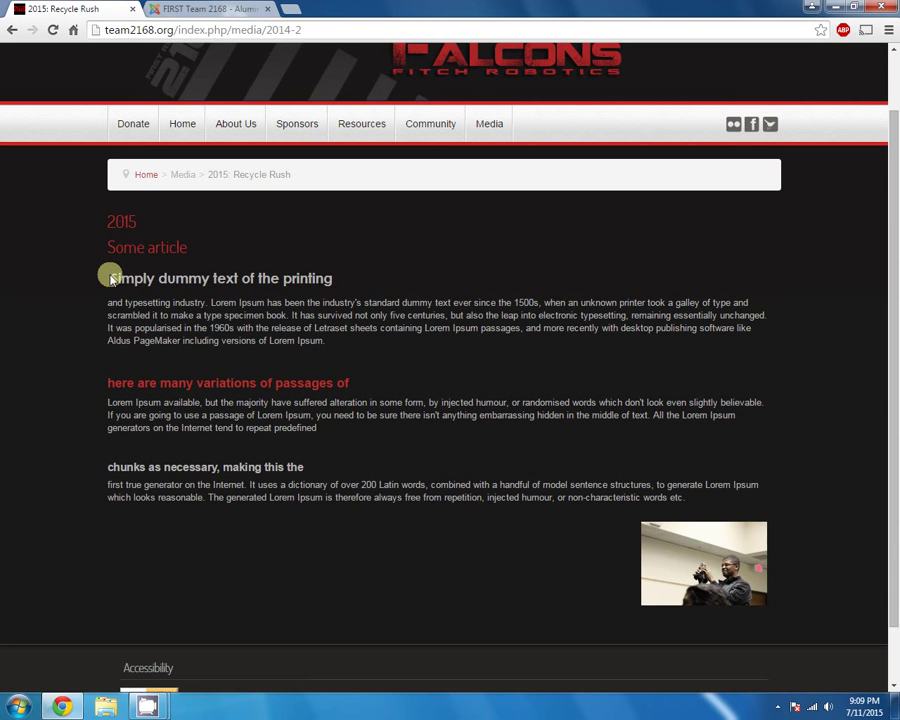
Highlight the article's first and second headings on the public page
drag(113, 276, 348, 291)
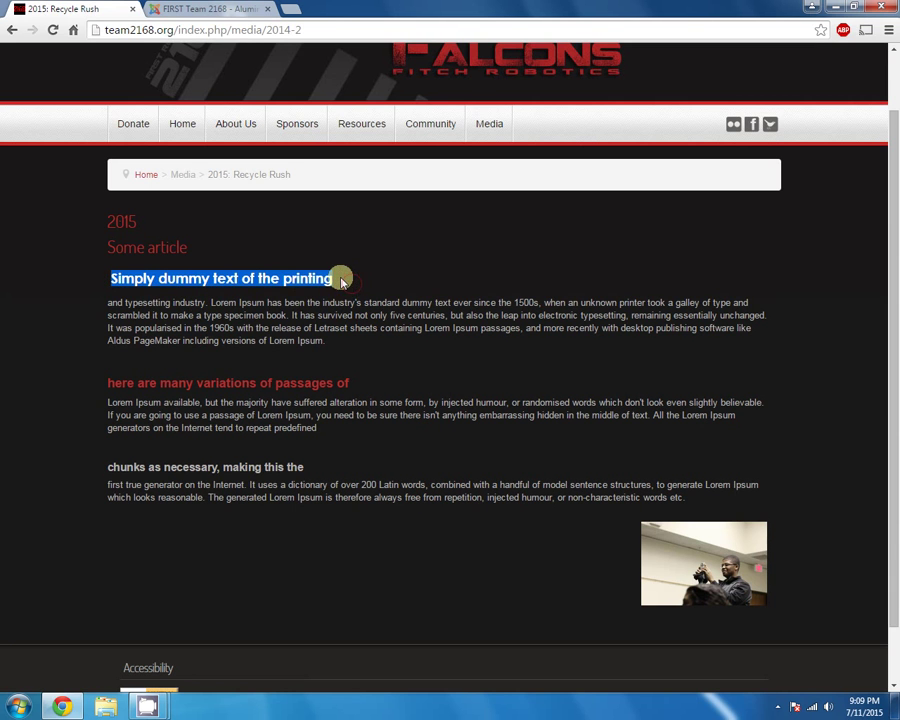
click(340, 278)
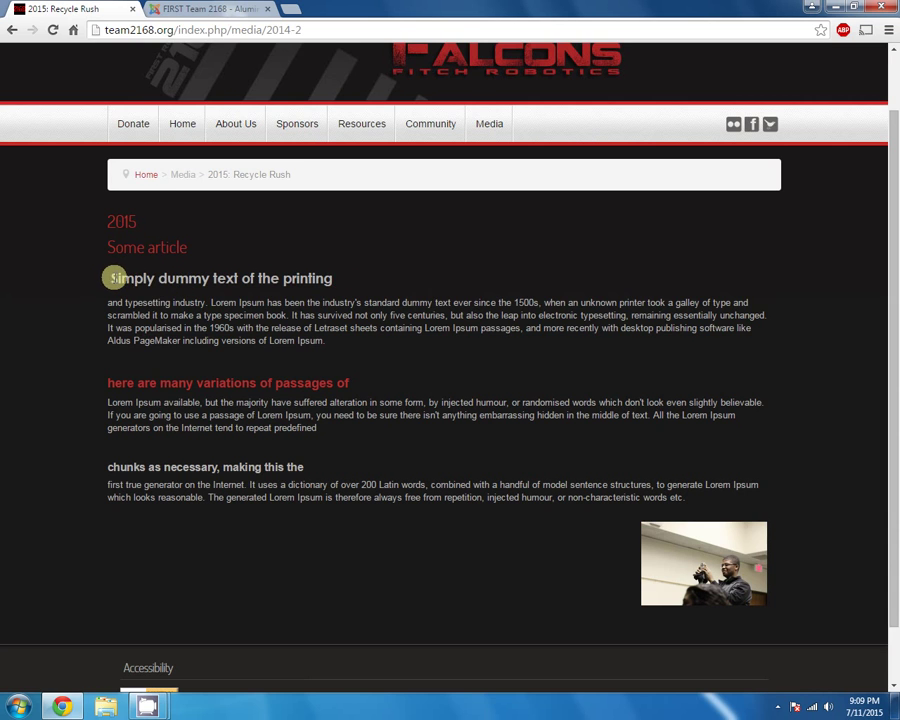
drag(113, 278, 352, 279)
click(356, 279)
drag(118, 277, 333, 279)
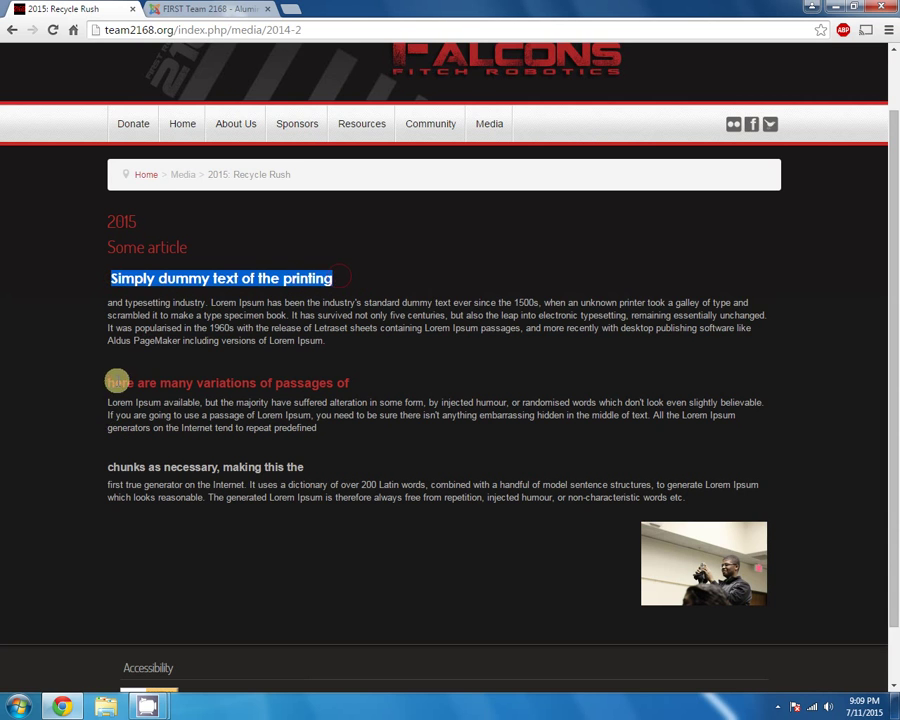
drag(113, 383, 343, 382)
click(255, 408)
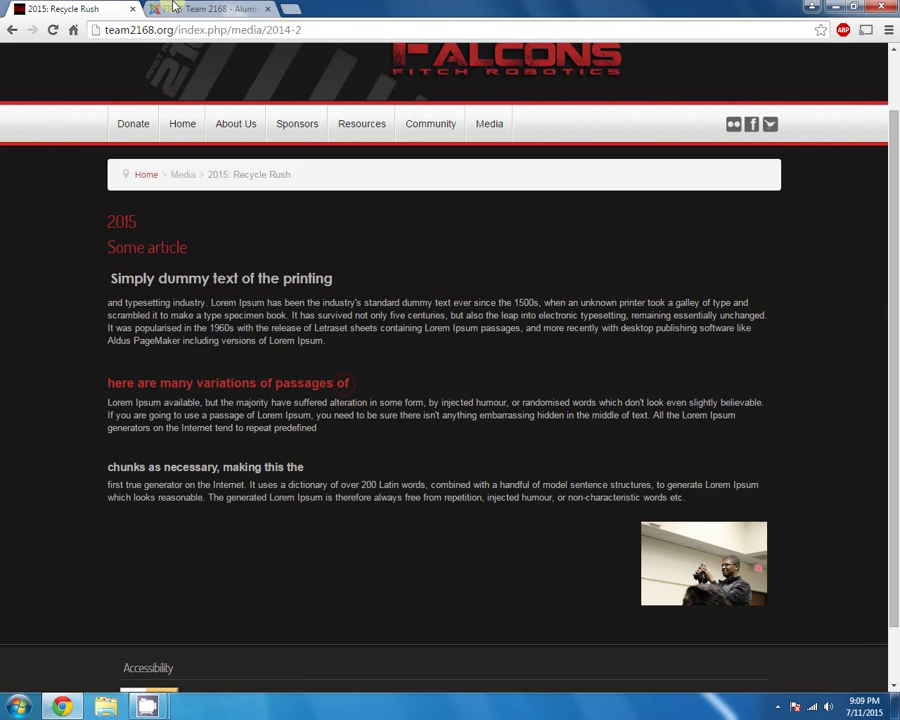
Check the third heading's level in the editor and compare the headings on the public page
click(210, 9)
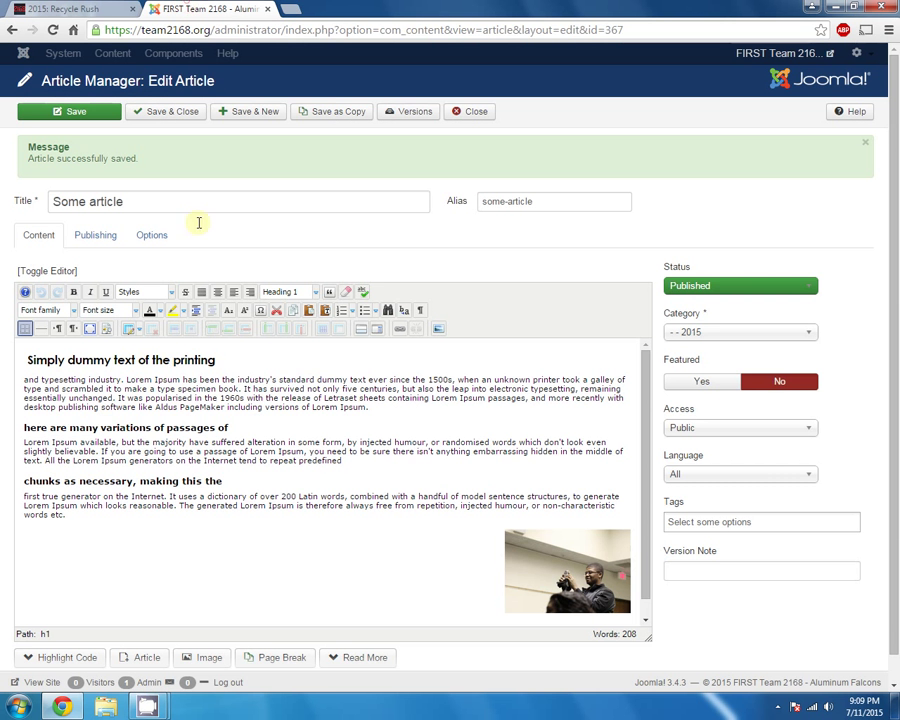
click(143, 482)
click(70, 8)
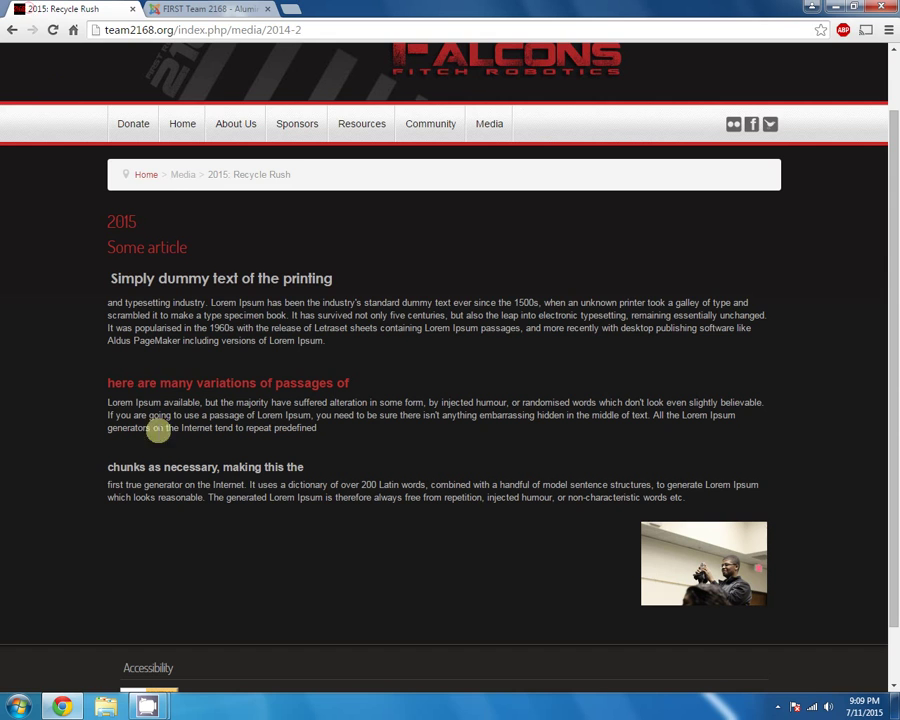
drag(137, 383, 249, 383)
drag(150, 466, 121, 401)
click(288, 460)
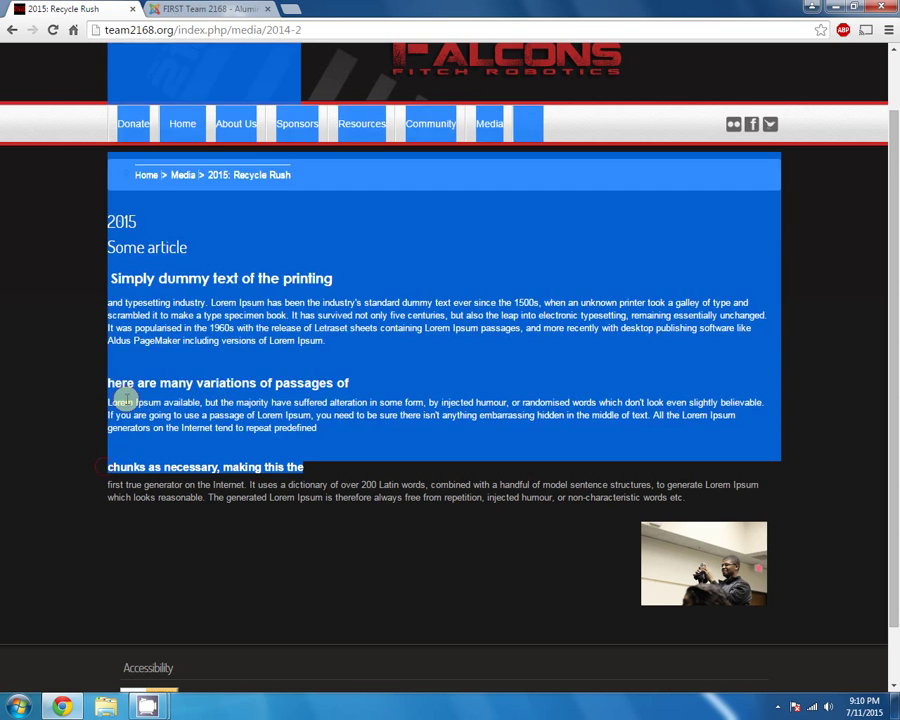
click(136, 403)
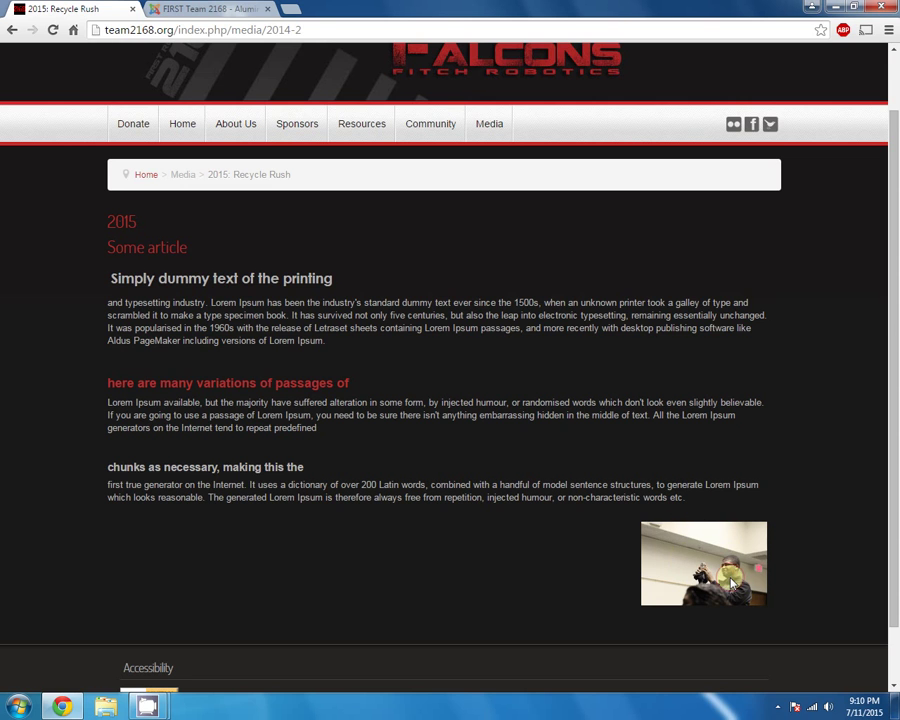
Move the photo up beside the first heading in the editor and save the article
click(205, 8)
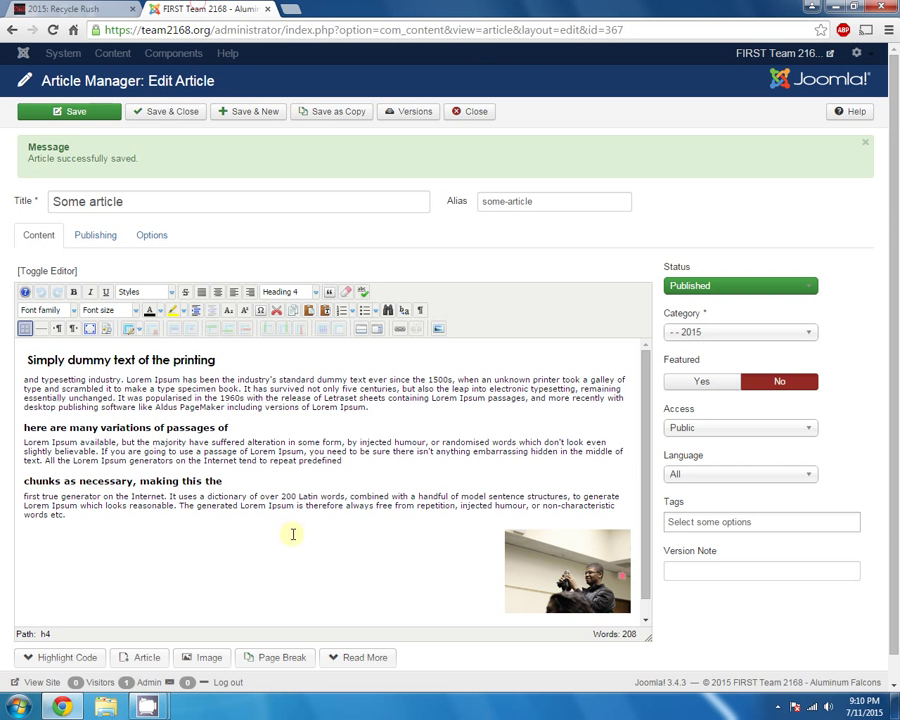
drag(526, 571, 404, 366)
drag(542, 422, 550, 367)
click(309, 368)
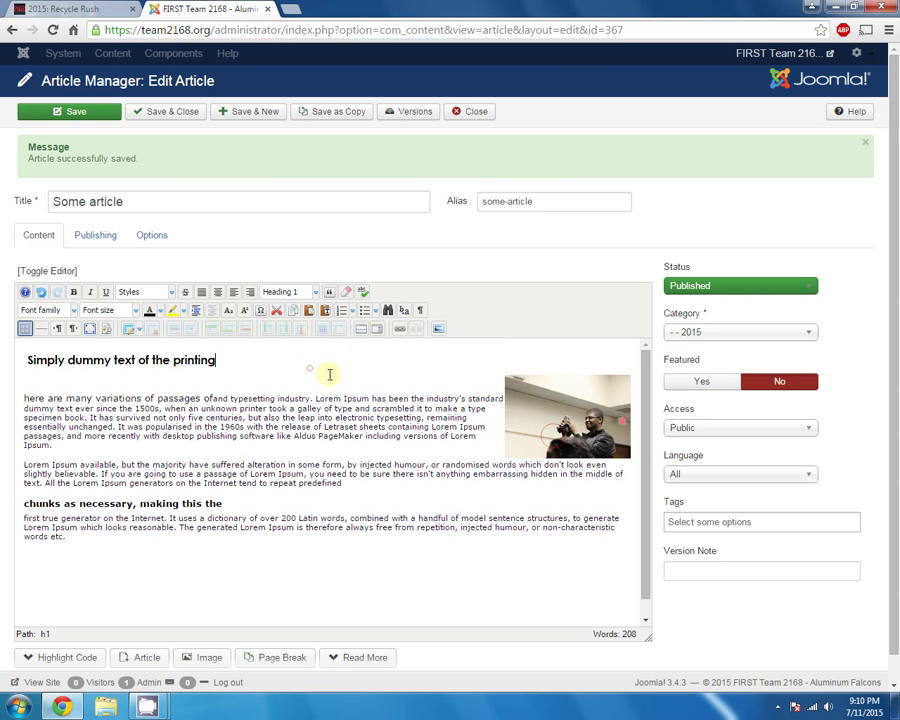
drag(540, 395, 30, 365)
click(272, 385)
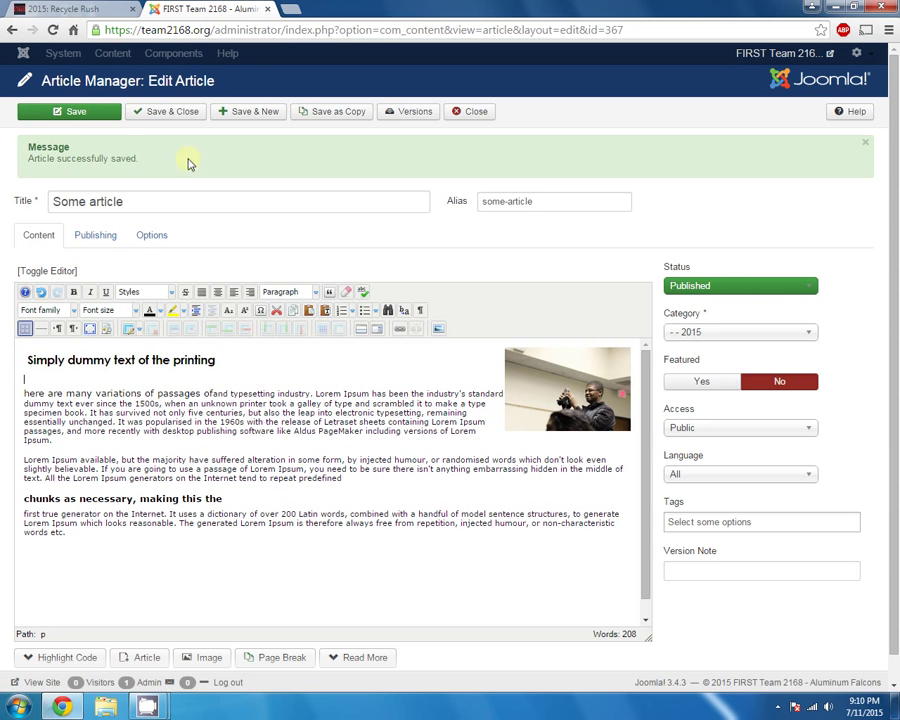
click(104, 113)
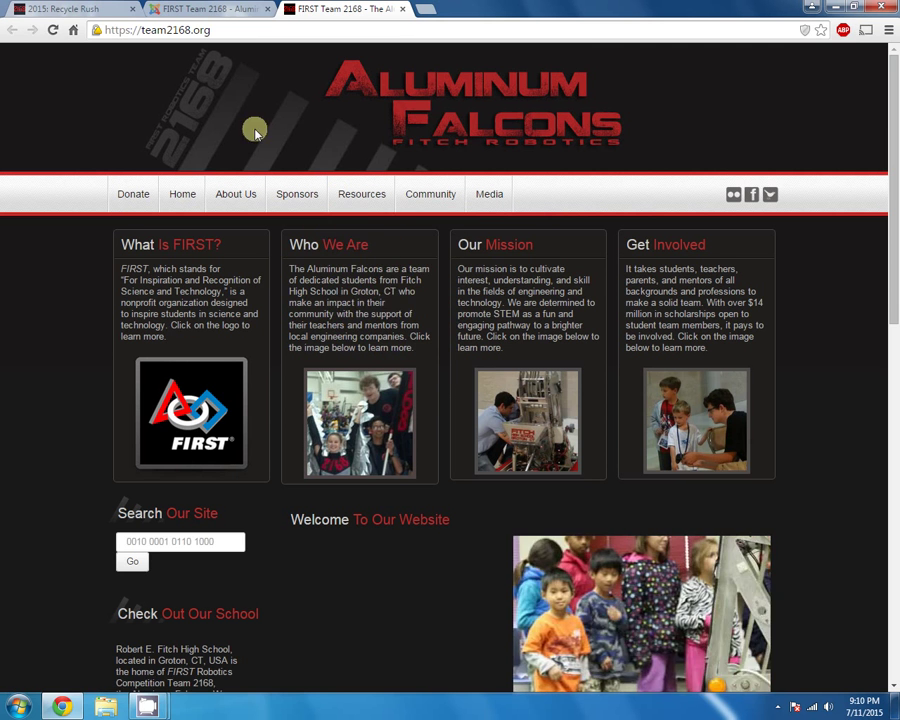
Reload the public 2015: Recycle Rush page to check the repositioned photo
click(403, 9)
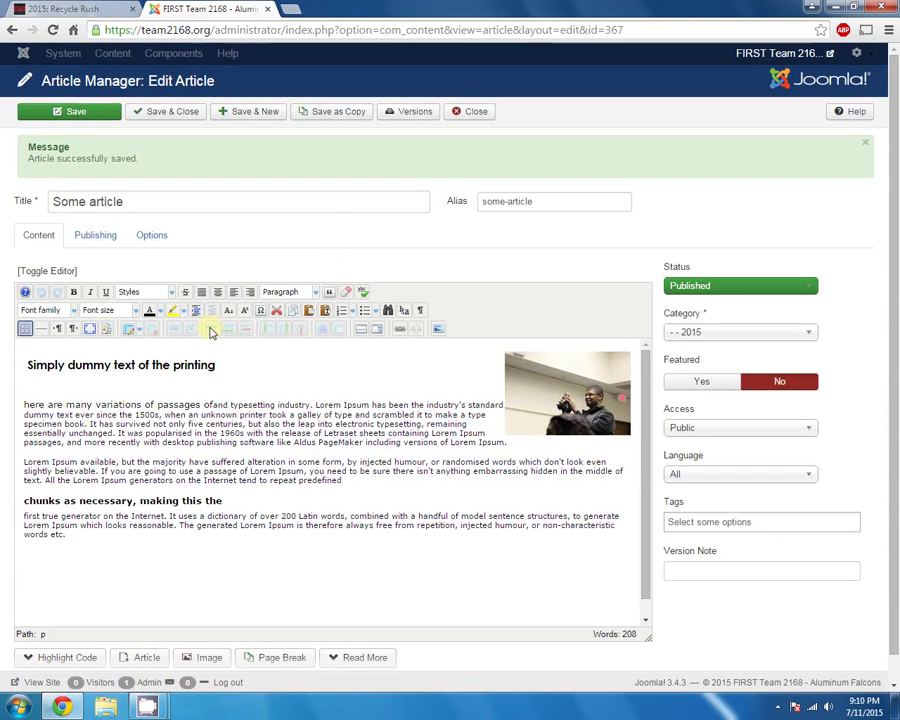
click(75, 10)
key(F5)
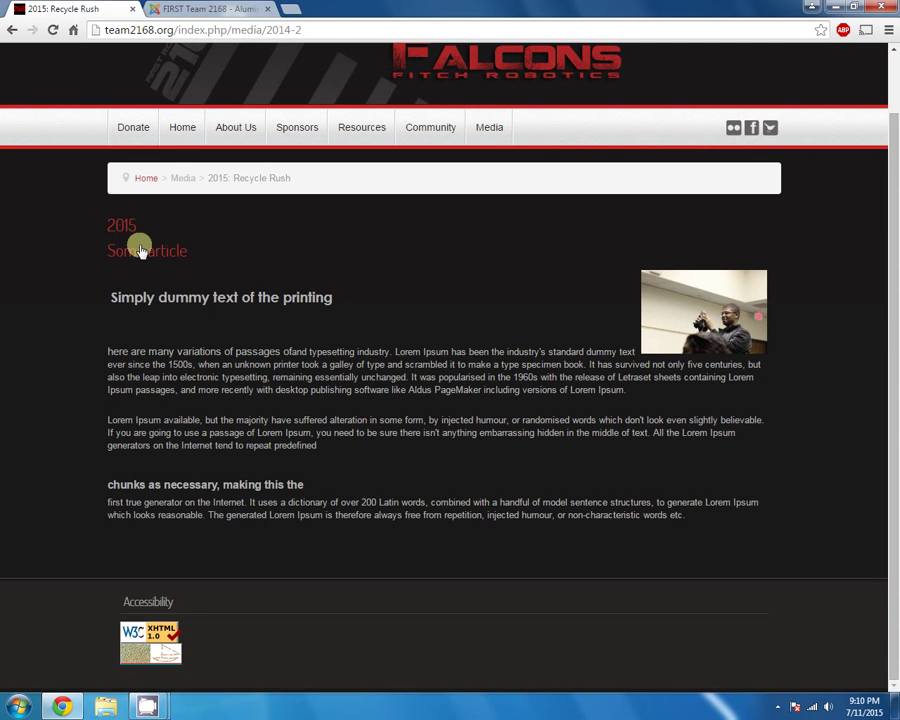
Place the photo beside the first paragraph, delete the empty line under the heading, and save
click(178, 8)
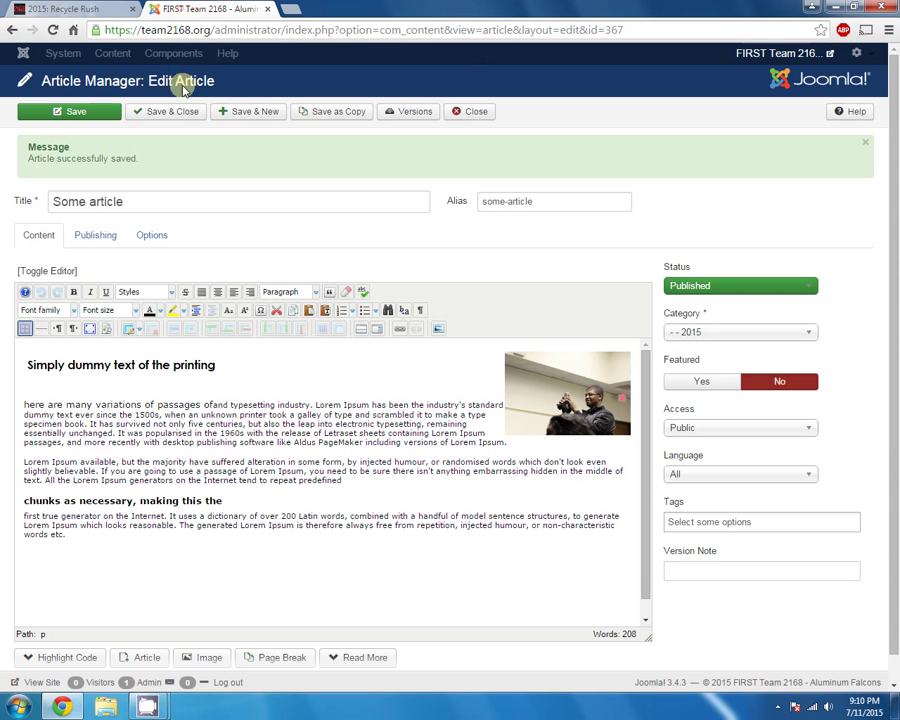
drag(540, 352, 24, 405)
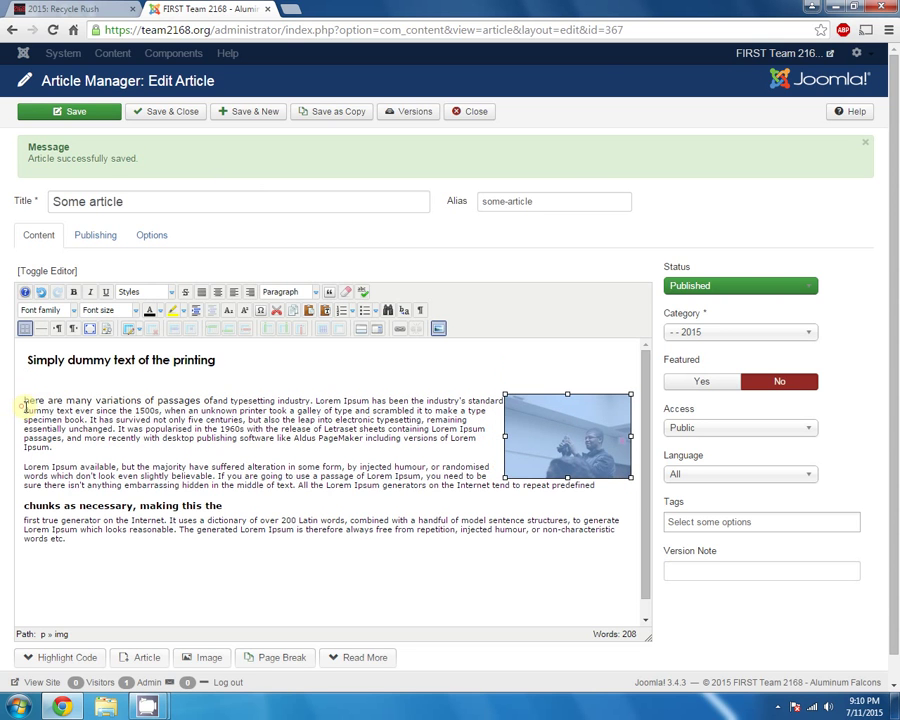
click(168, 372)
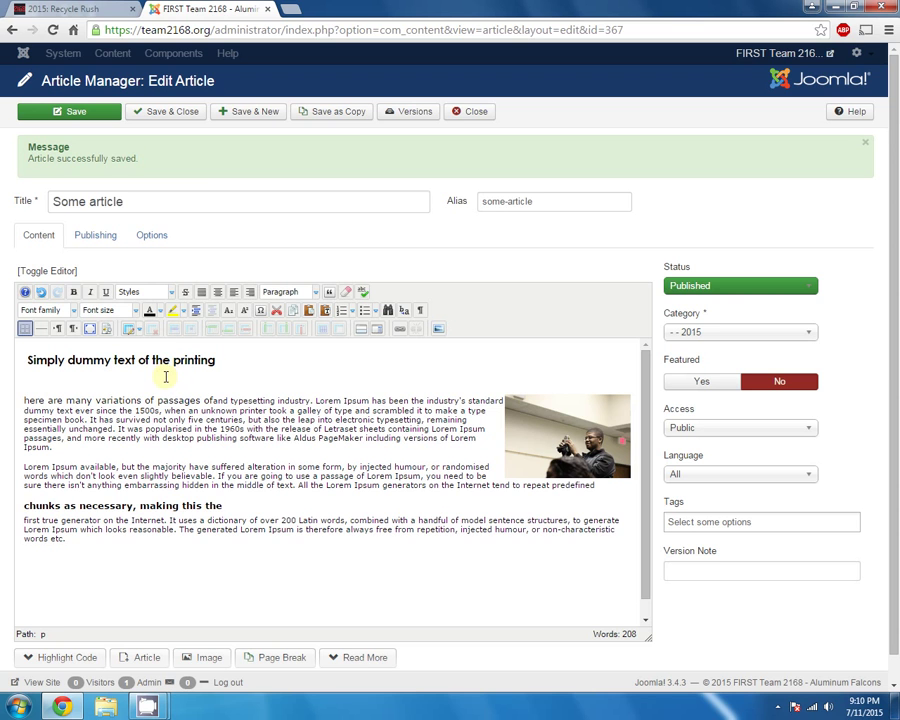
key(Delete)
click(72, 111)
Reload the public page to confirm the new layout, then return to the editor
click(83, 10)
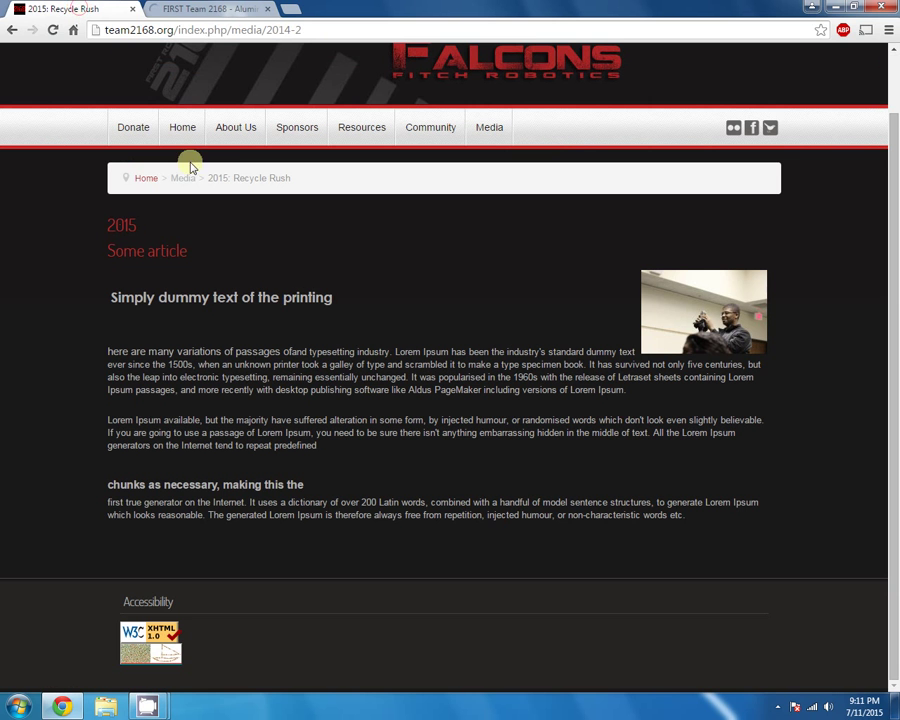
key(F5)
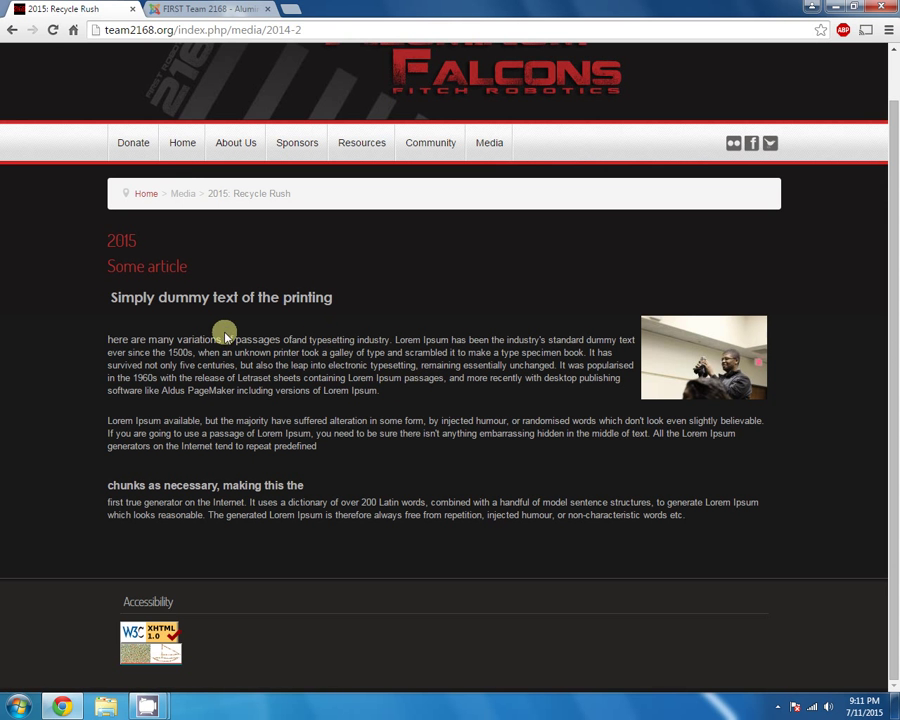
click(208, 9)
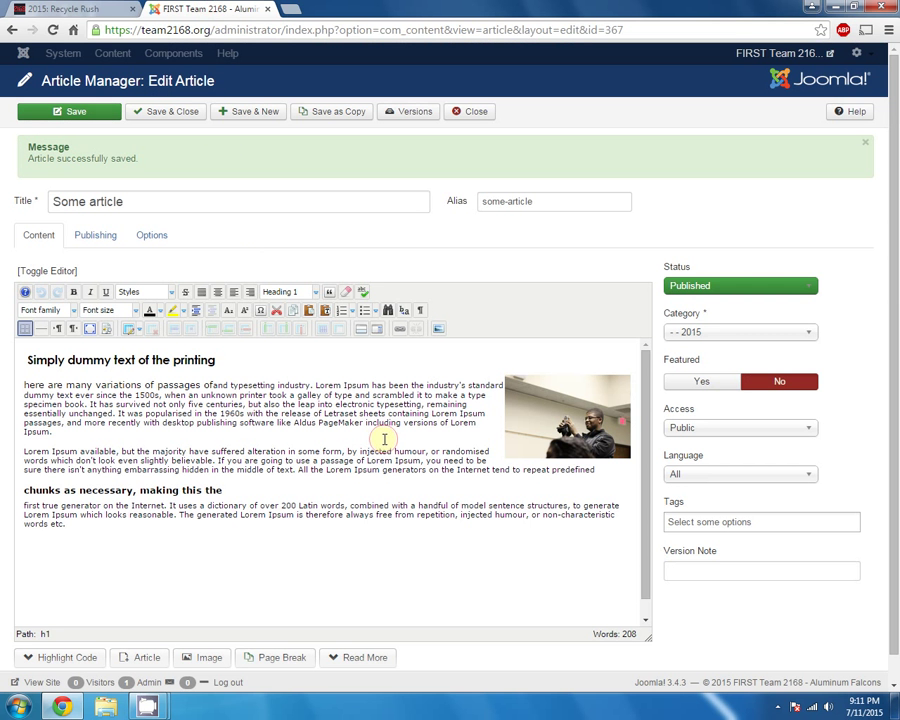
Set Some article's status to Unpublished, save, and reload the public 2015 page
click(340, 410)
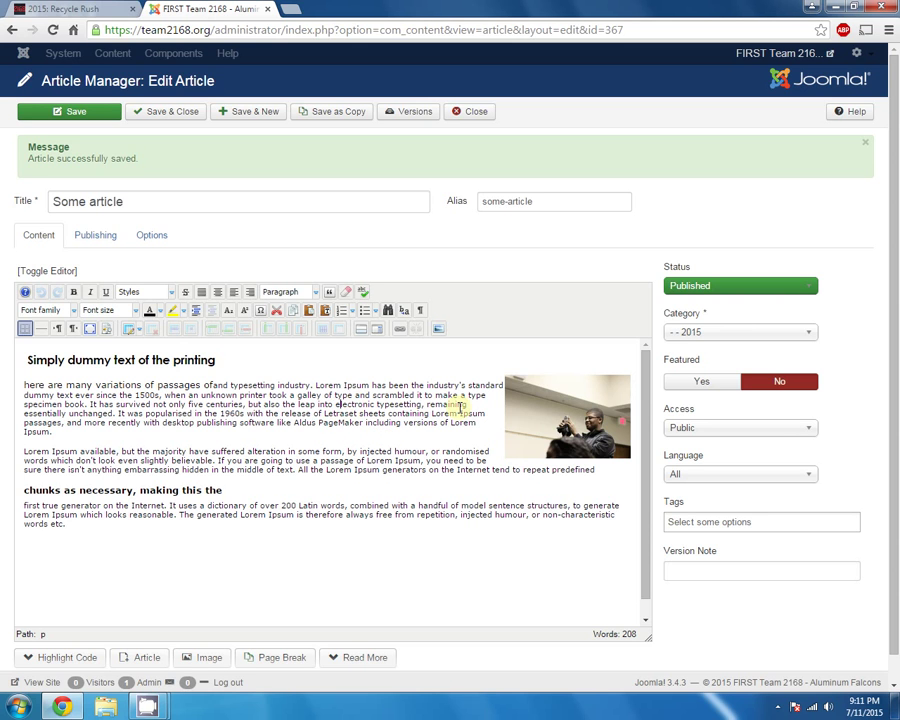
click(689, 290)
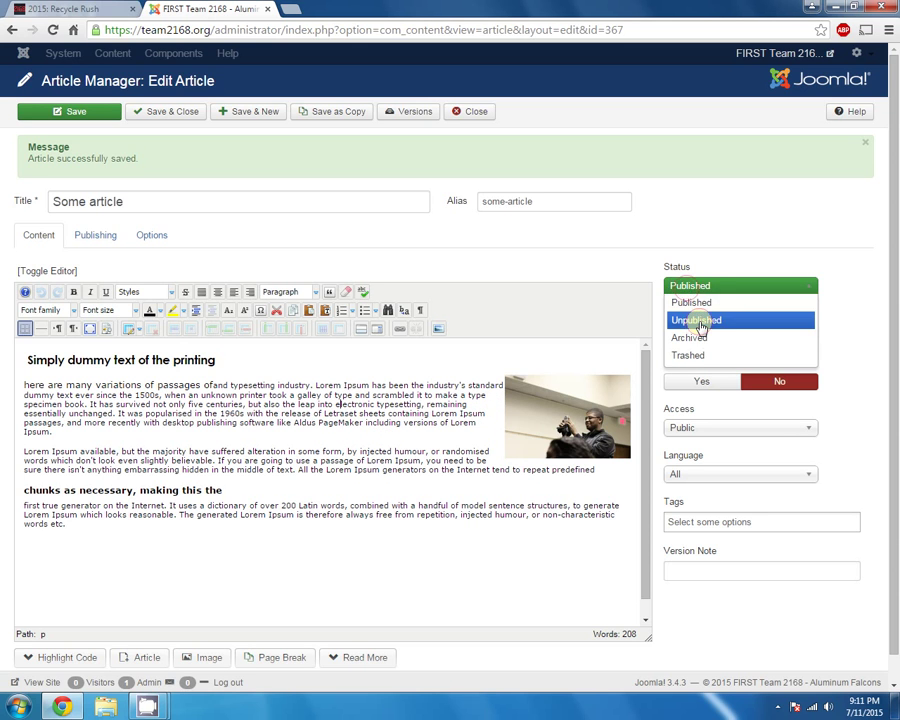
click(702, 319)
click(80, 113)
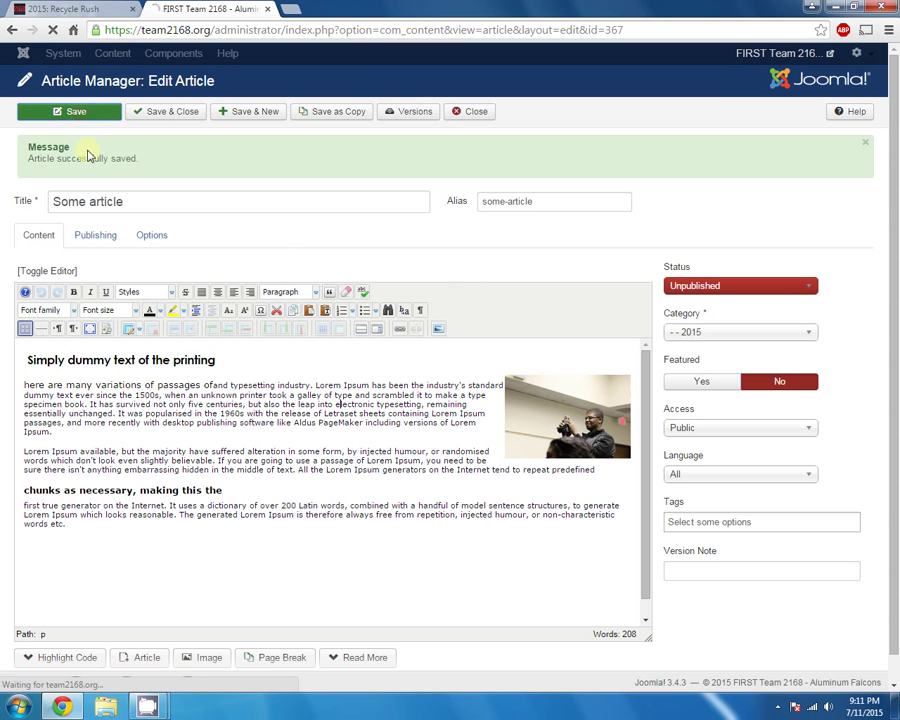
click(104, 9)
key(F5)
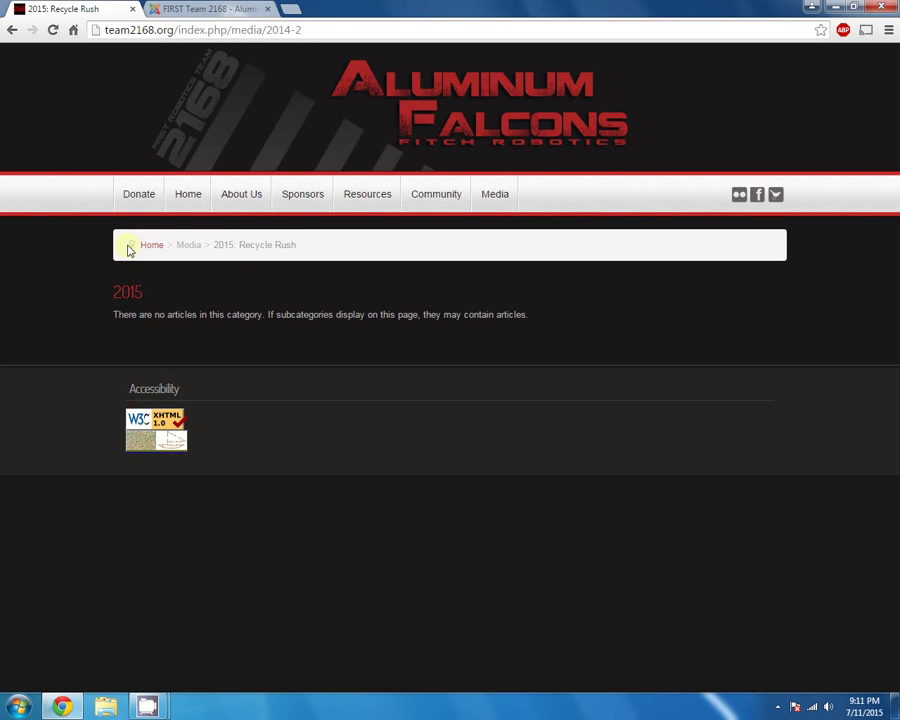
Set Some article's status back to Published and save it
click(203, 9)
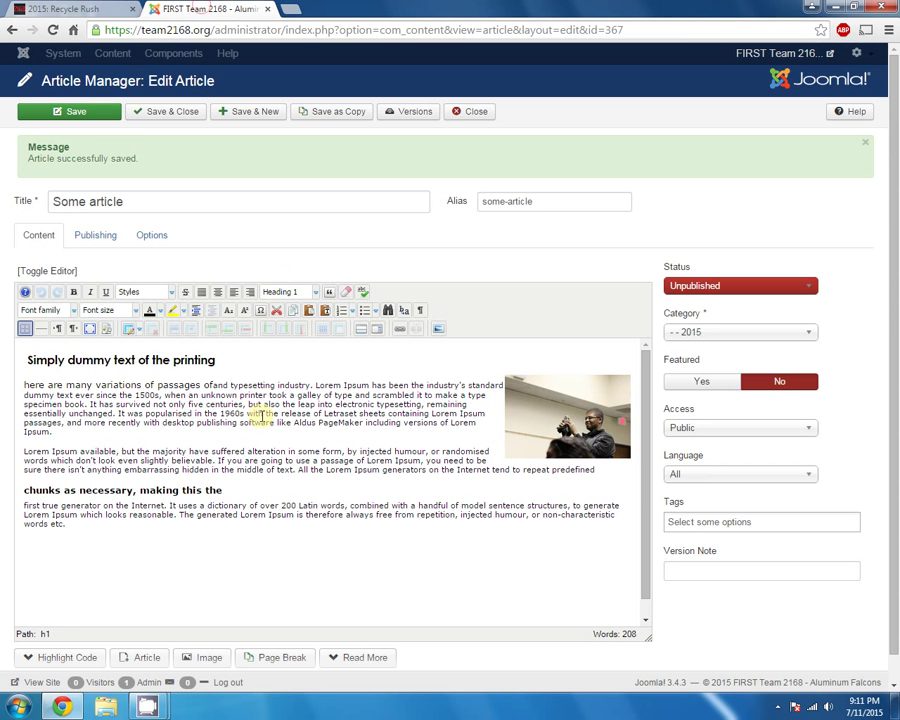
click(256, 421)
click(766, 286)
click(724, 302)
click(88, 112)
Reload the public 2015 page to see the article again, then return to the editor
click(60, 8)
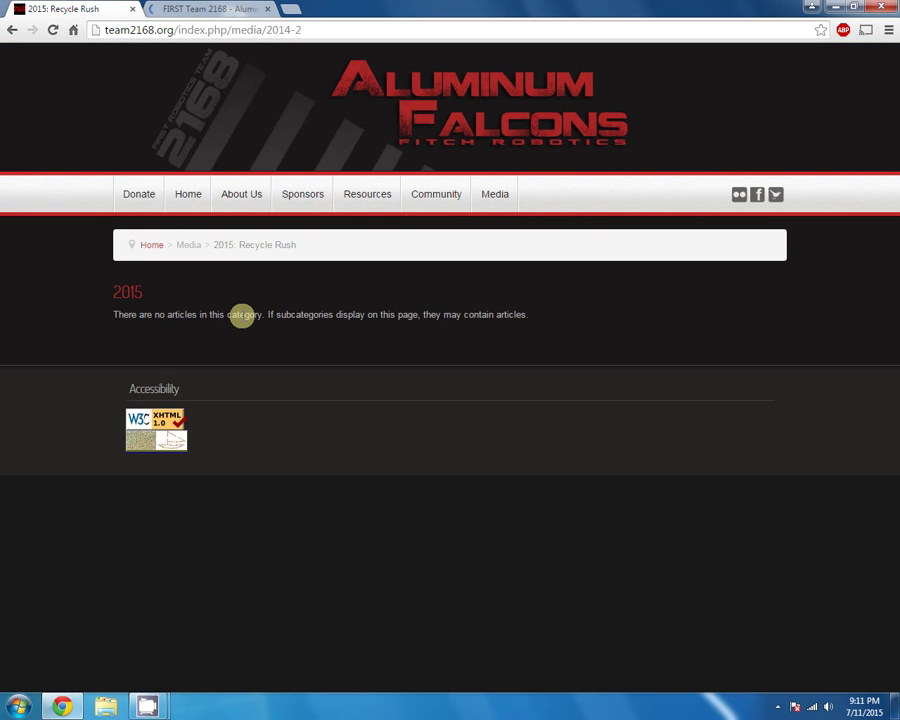
key(F5)
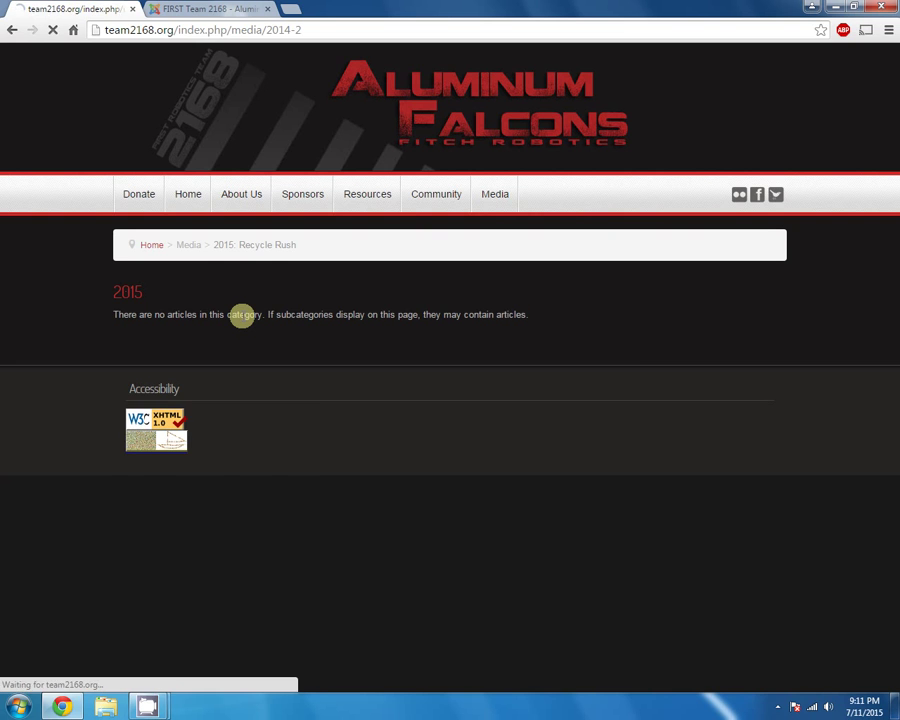
scroll(365, 380, down, 1)
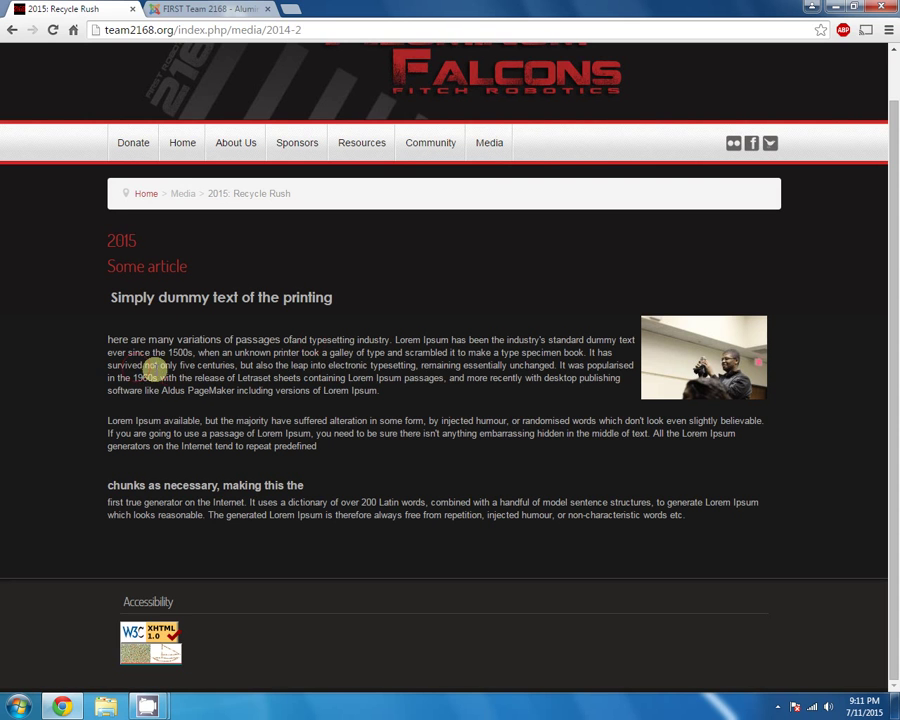
click(199, 9)
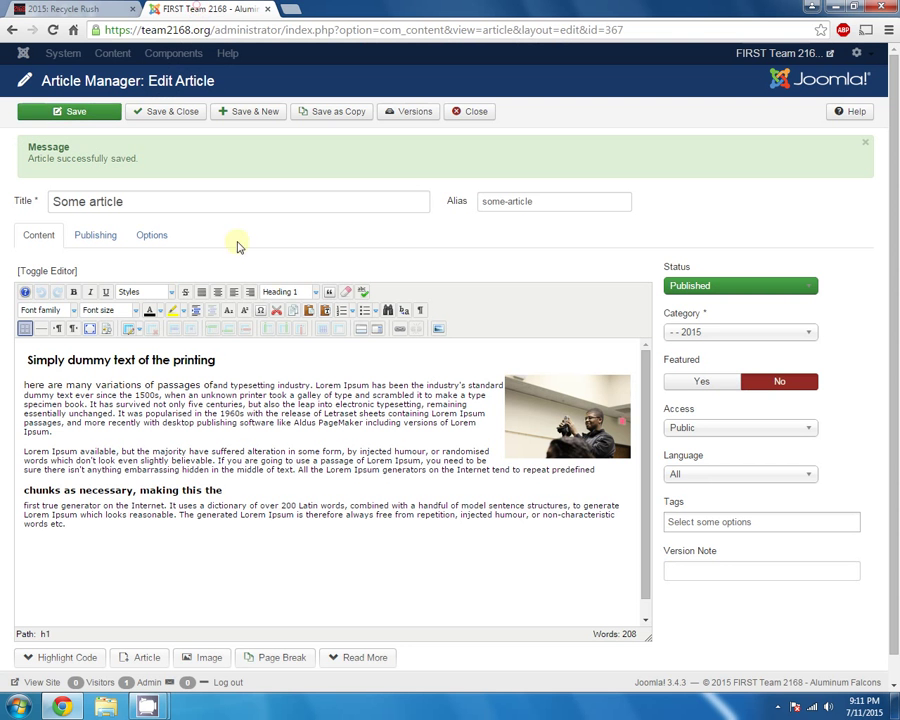
Add 'Some summary of the article' below the heading, insert a Read More break, and save
click(130, 440)
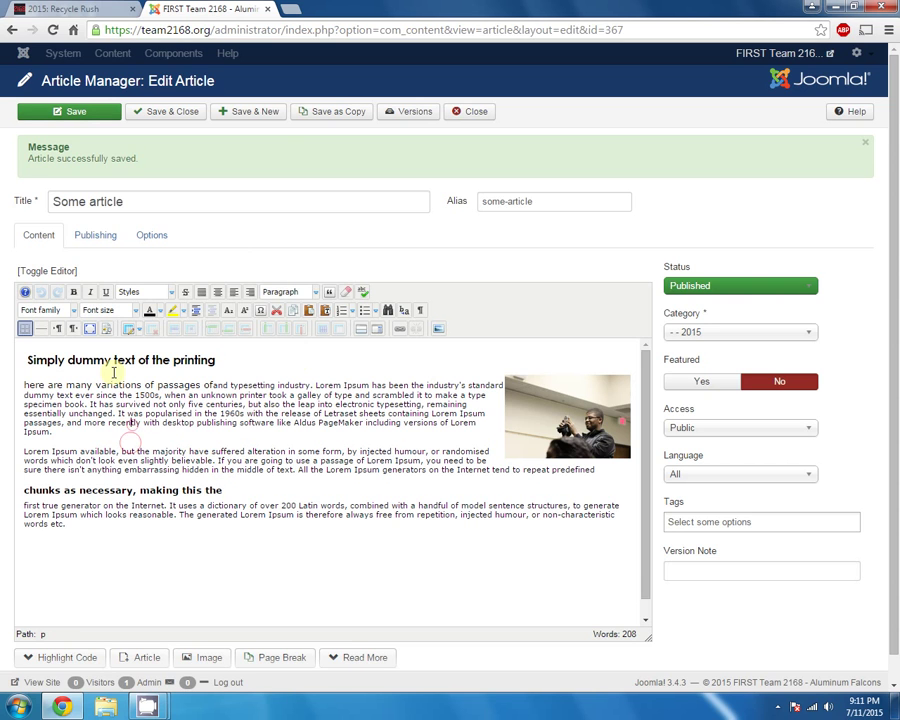
click(302, 364)
key(Return)
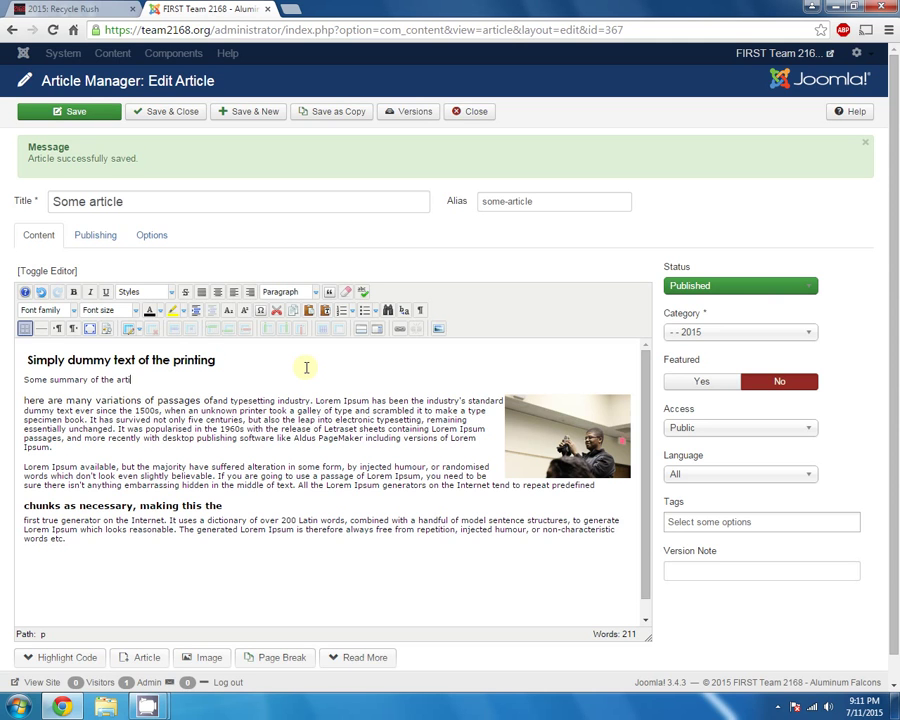
key(Return)
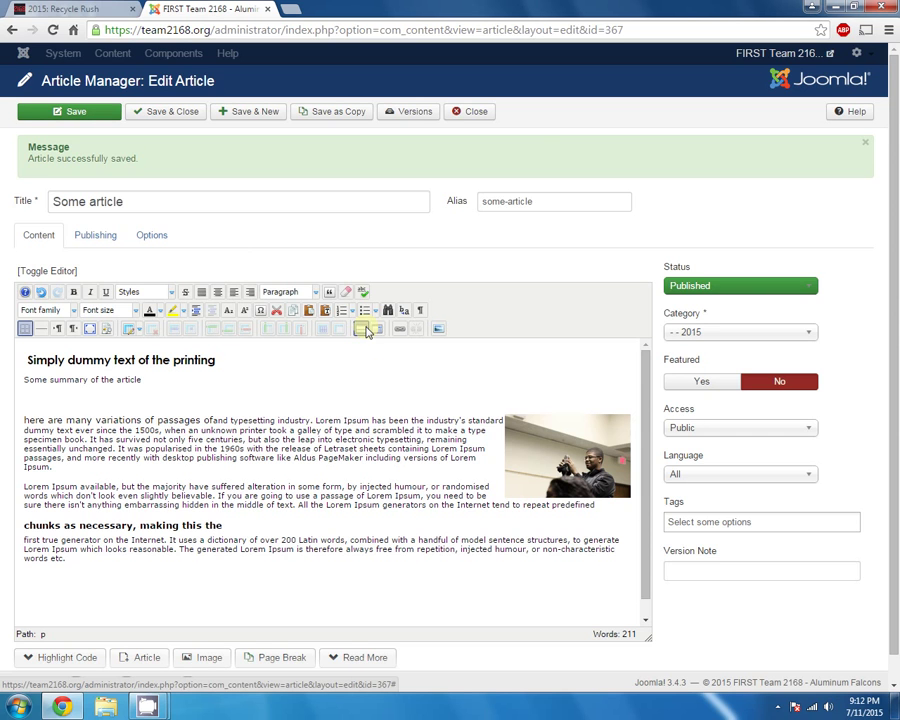
click(366, 331)
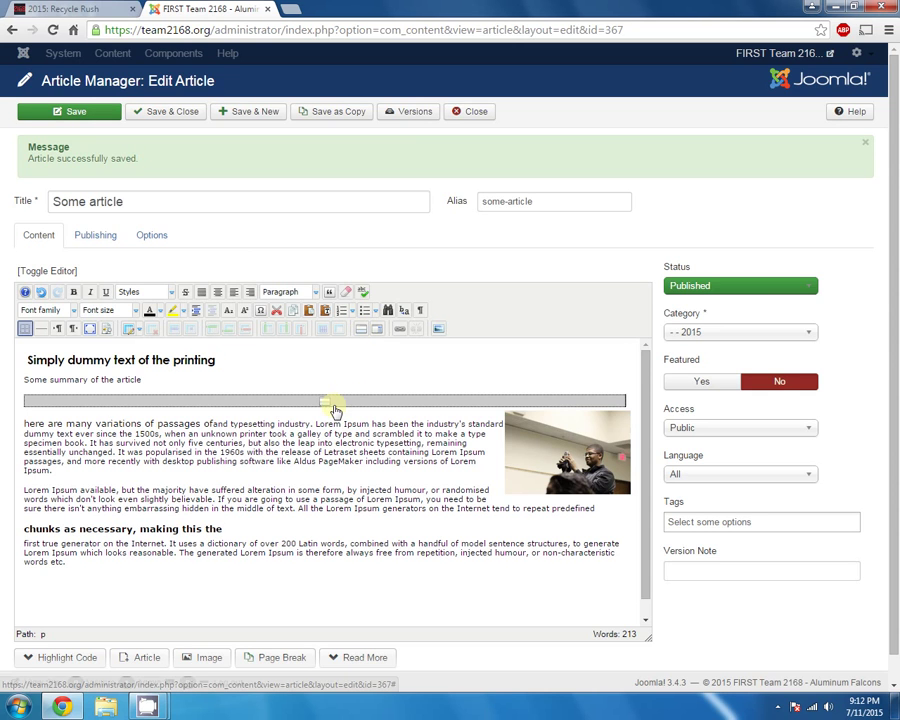
click(330, 402)
click(98, 112)
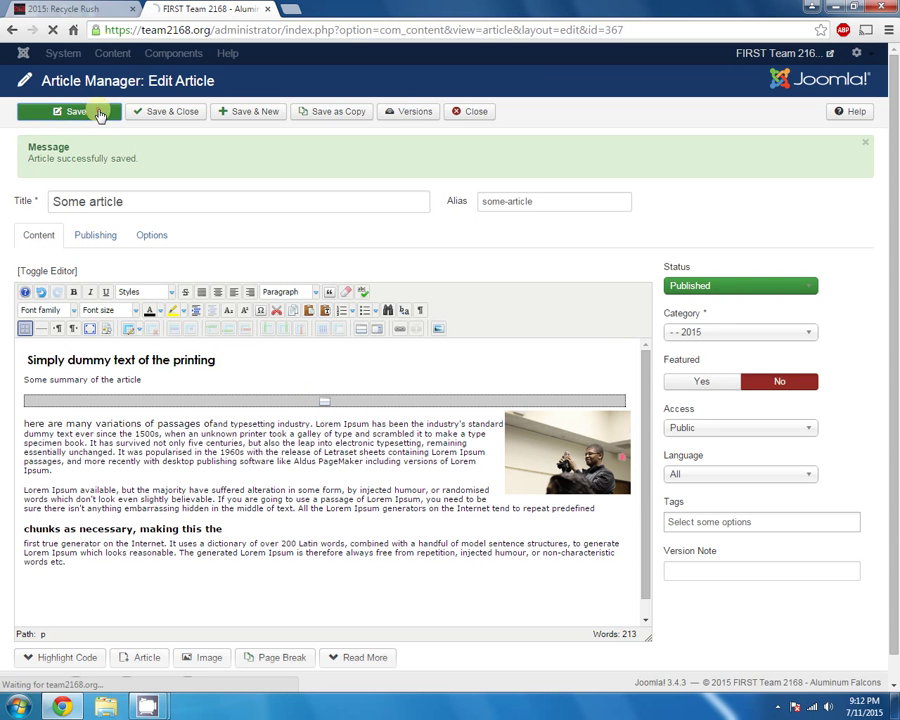
Reload the public 2015 page and compare the teaser's heading and summary with the editor
click(97, 11)
key(F5)
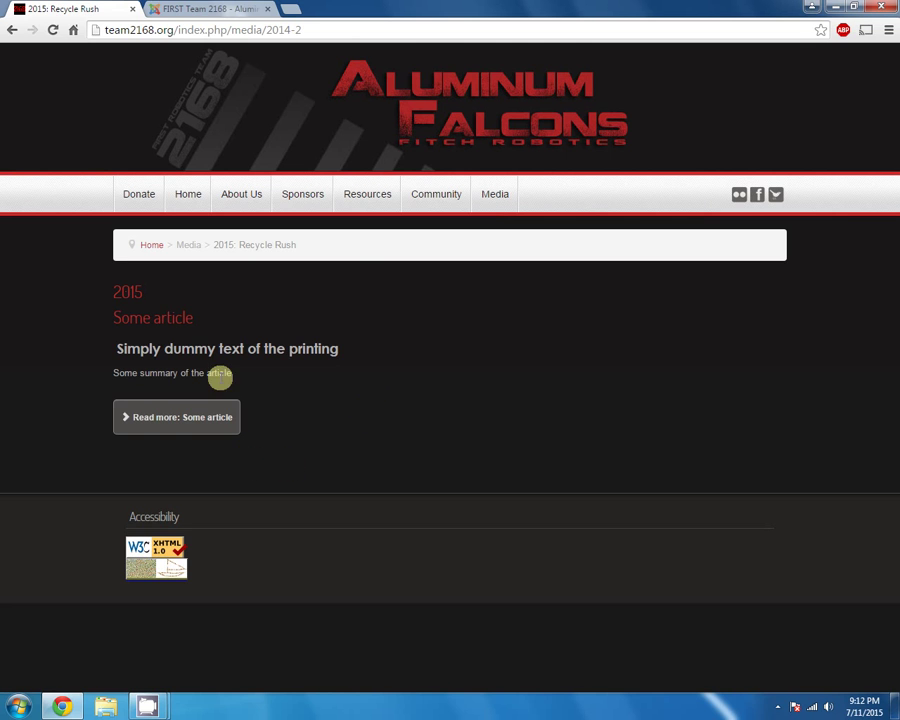
drag(139, 348, 343, 357)
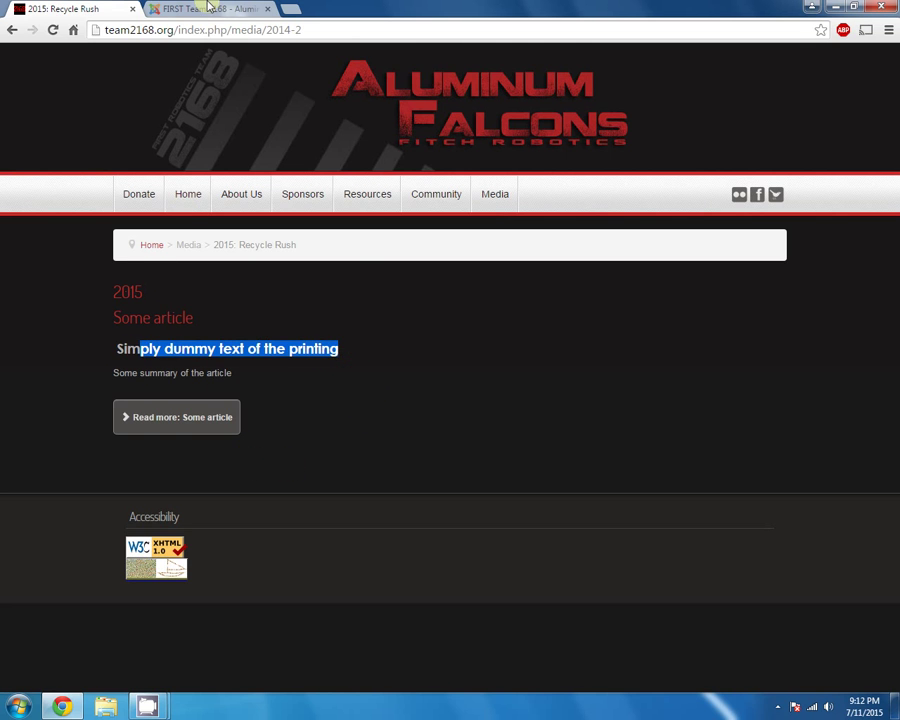
click(209, 9)
drag(33, 380, 150, 370)
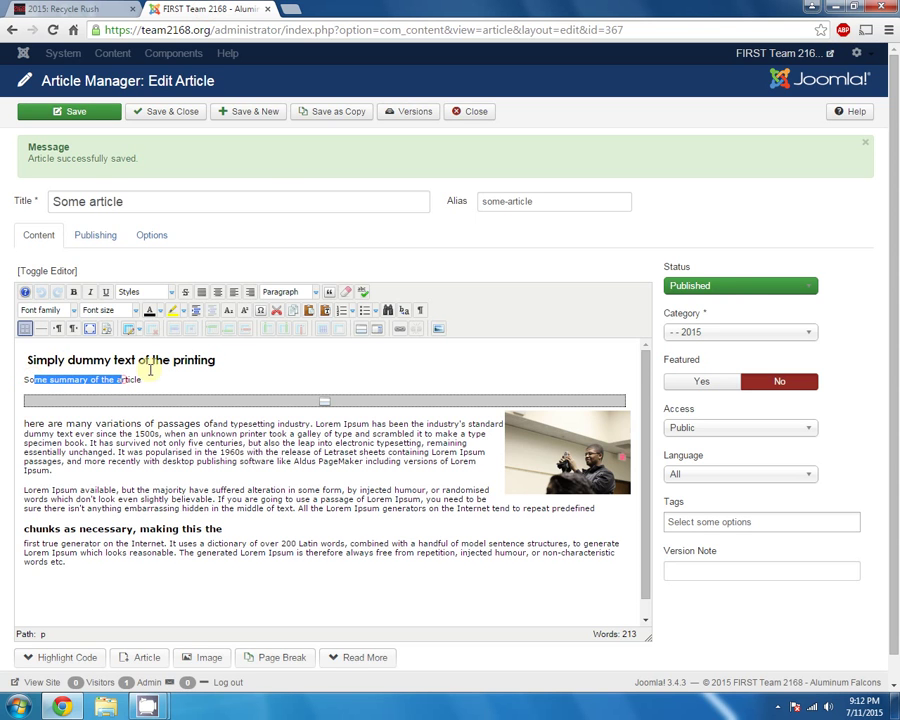
click(30, 362)
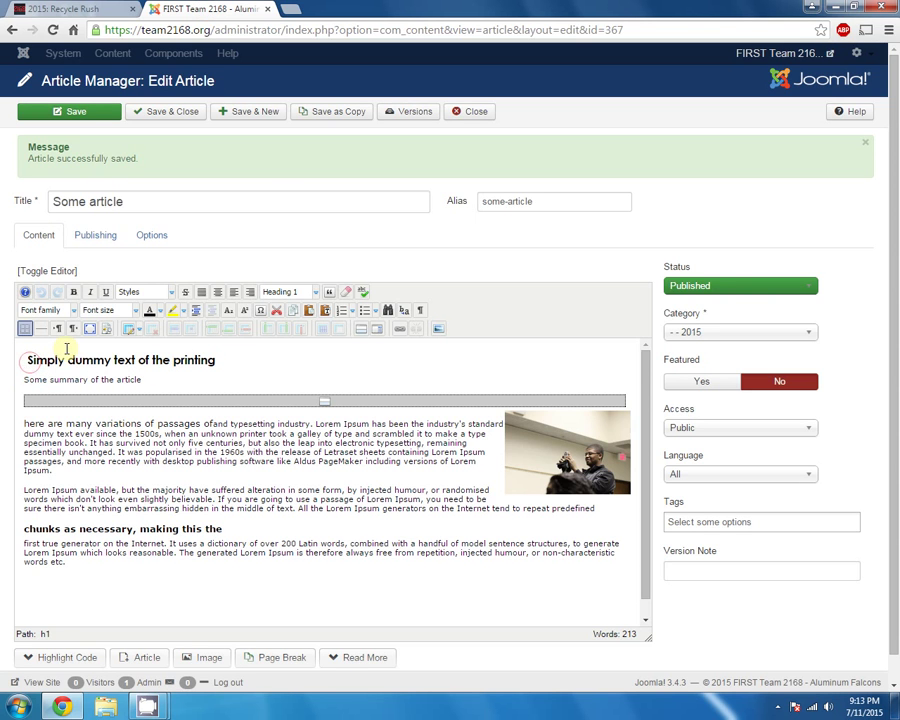
click(118, 6)
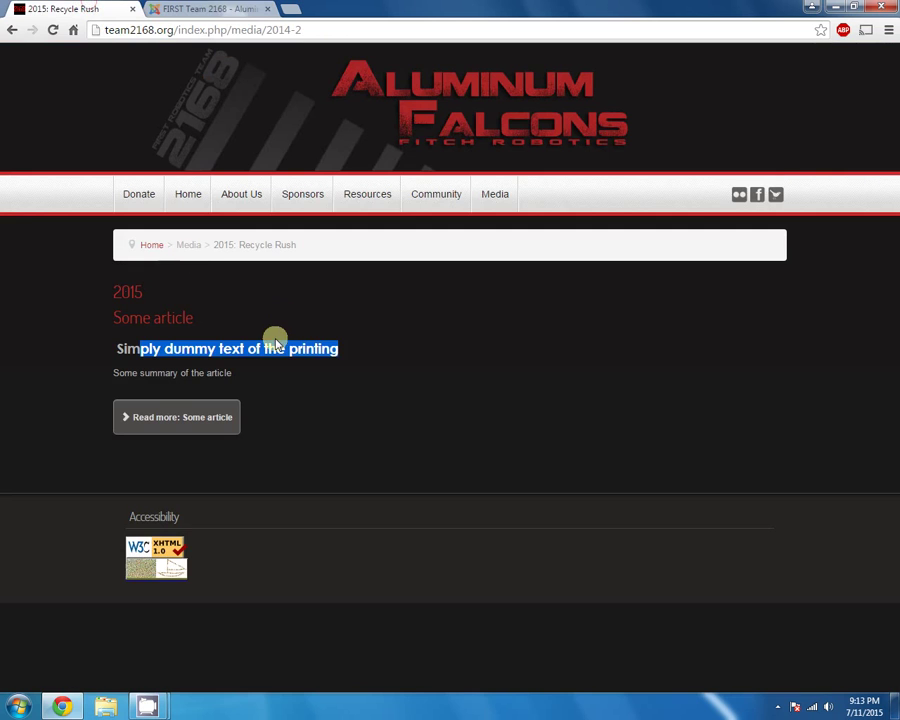
Open the full article through Read more, go back to the 2015 category, and review the teaser
click(205, 435)
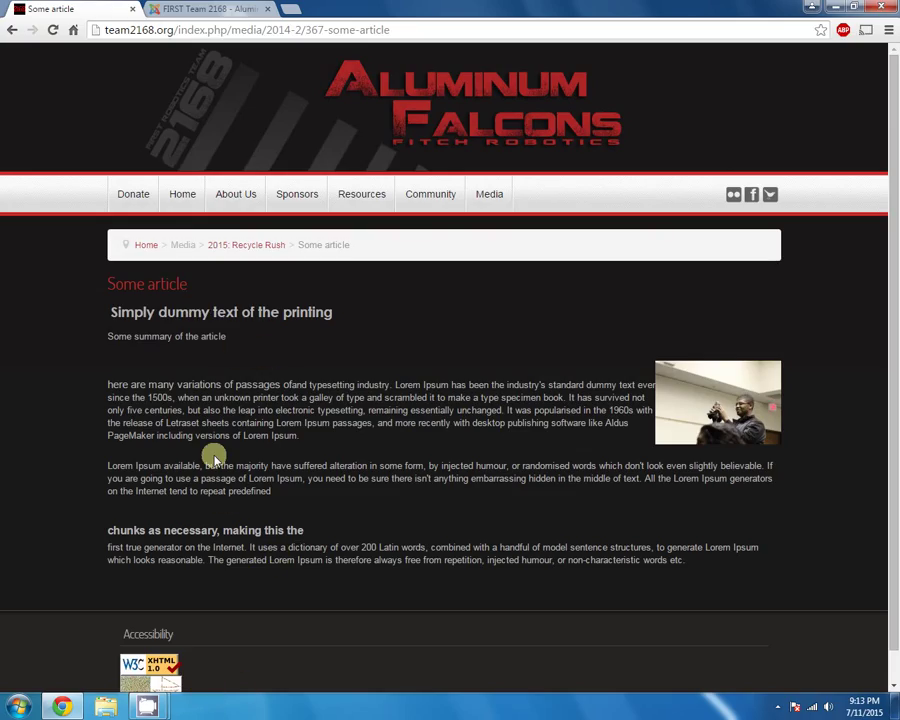
click(250, 247)
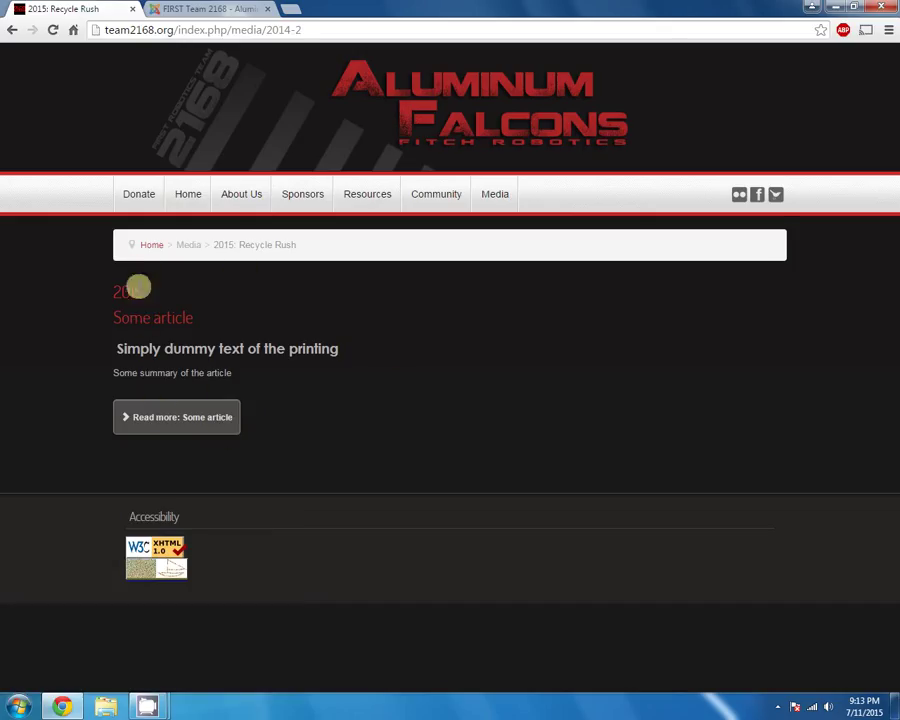
triple_click(113, 291)
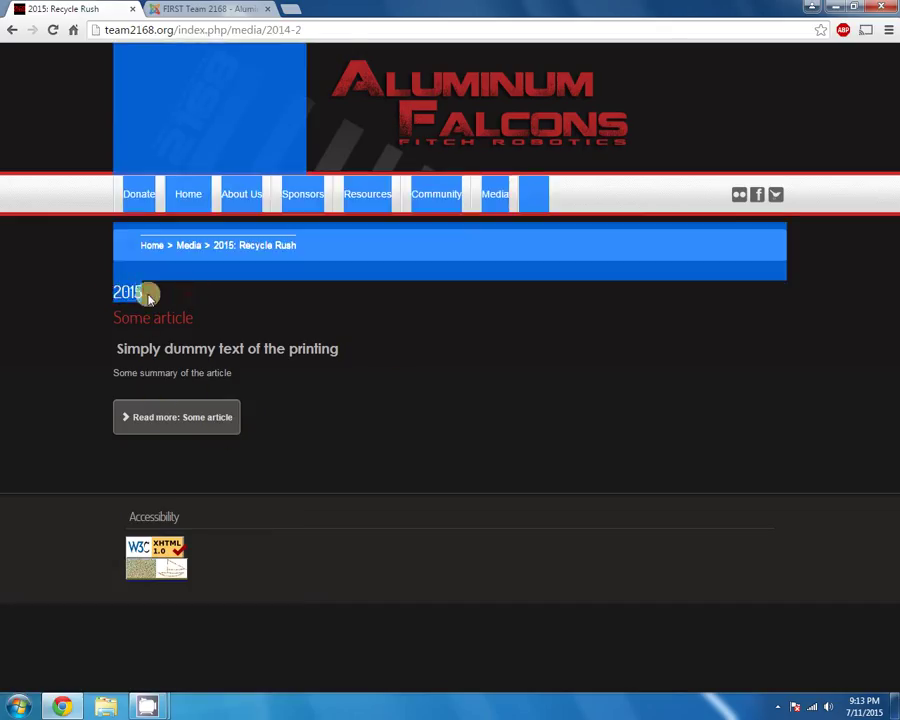
click(127, 289)
drag(128, 292, 153, 291)
click(153, 296)
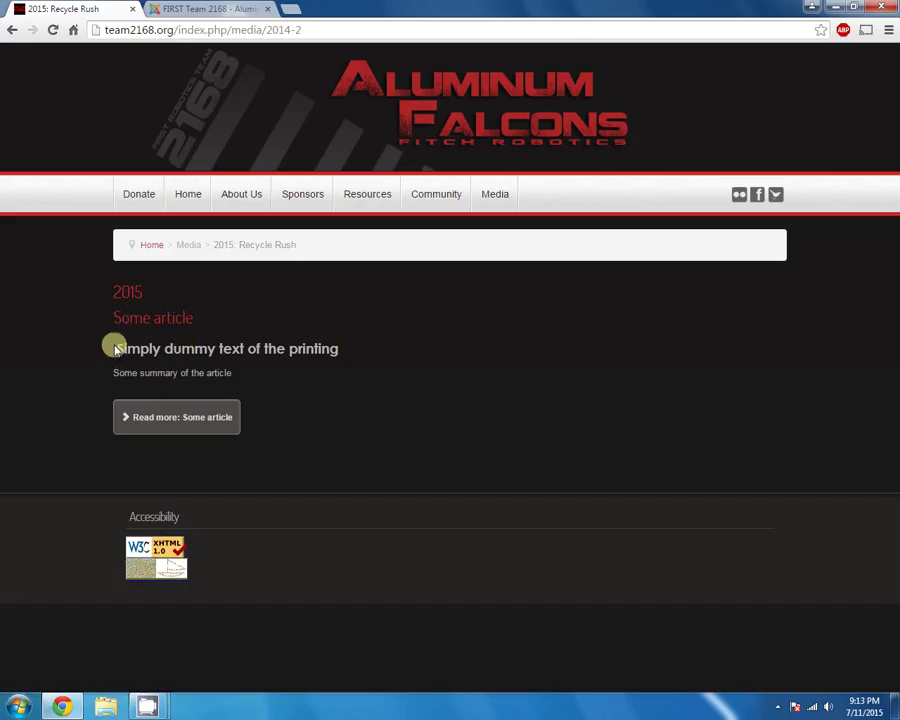
drag(114, 347, 253, 374)
click(253, 374)
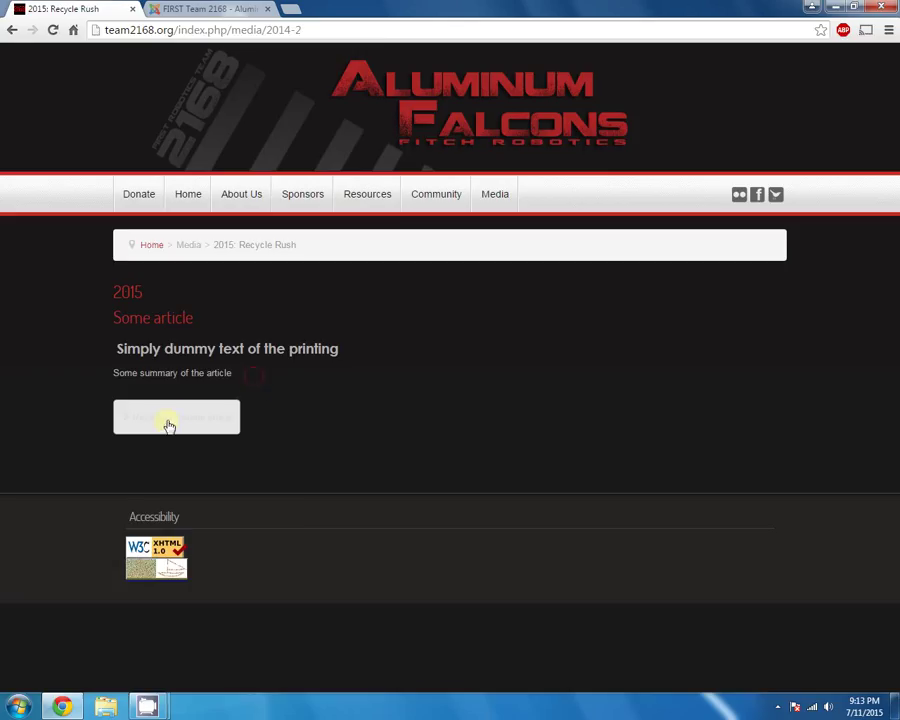
Reopen the full 'Some article' page, check its breadcrumb, then return to the category and editor
click(168, 424)
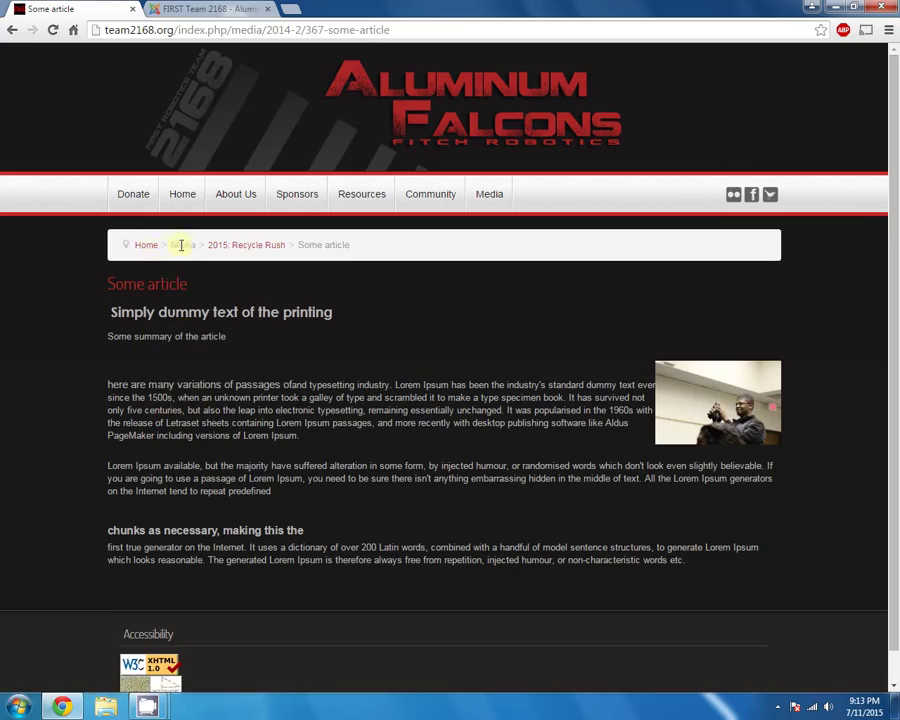
drag(193, 245, 364, 246)
click(305, 244)
click(265, 311)
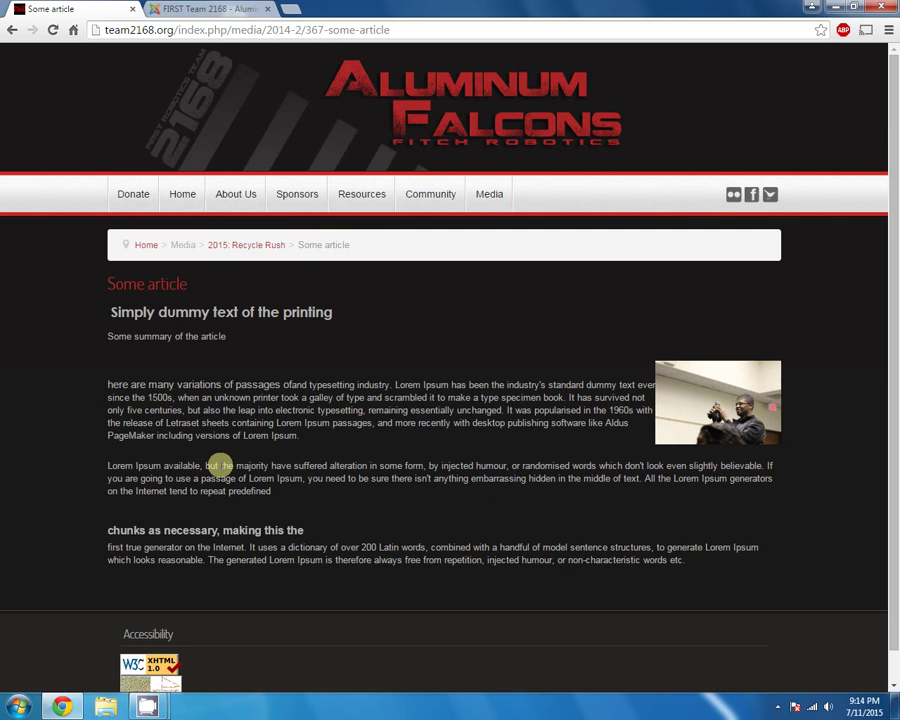
click(263, 246)
click(222, 9)
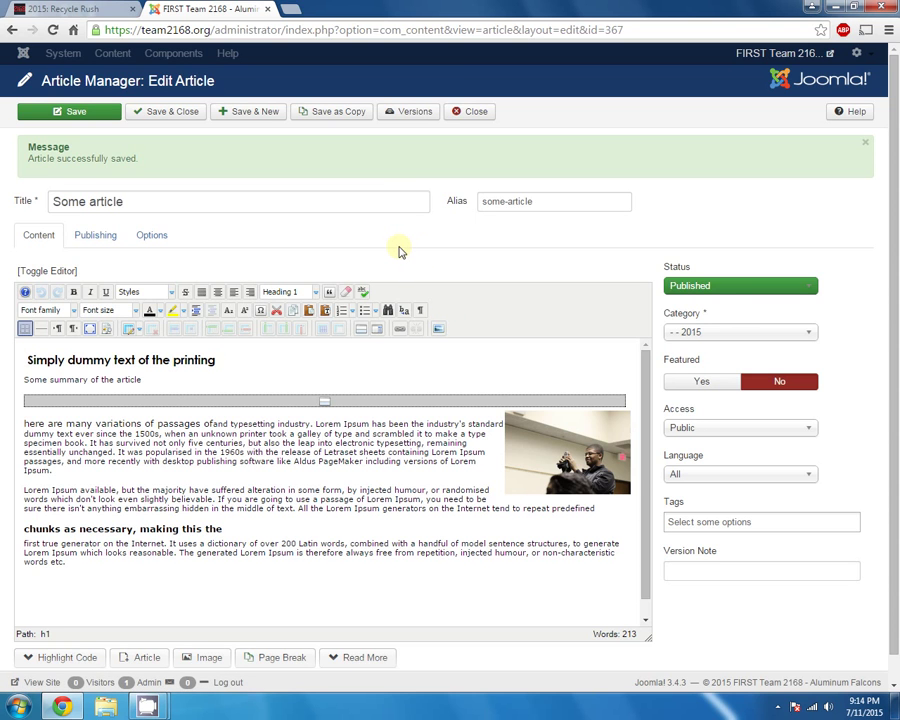
Save the article as a copy, 'Some article (2)', set to Published
click(86, 7)
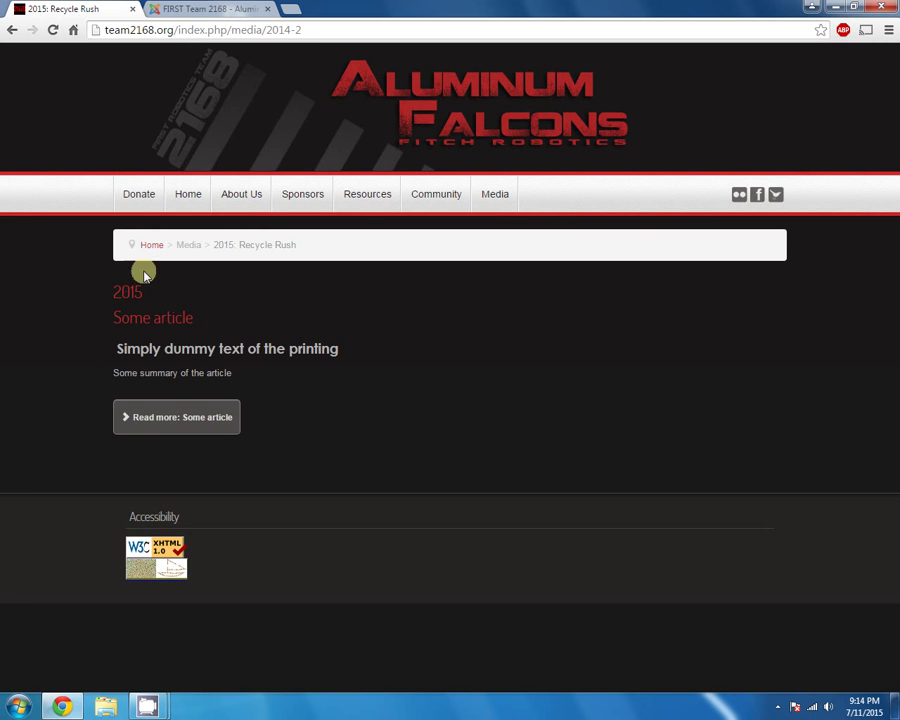
click(198, 8)
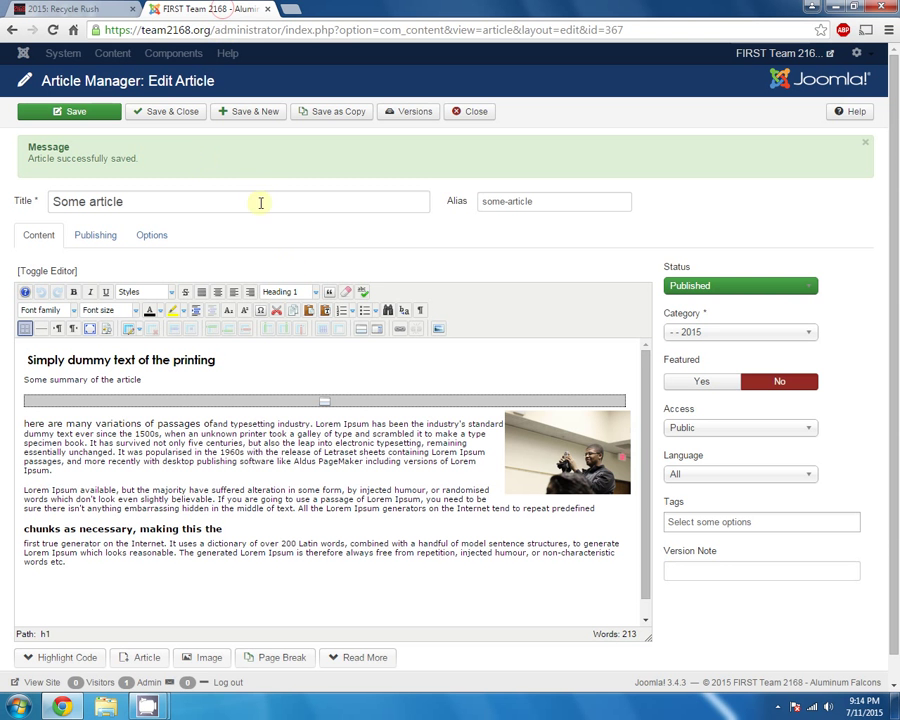
click(324, 115)
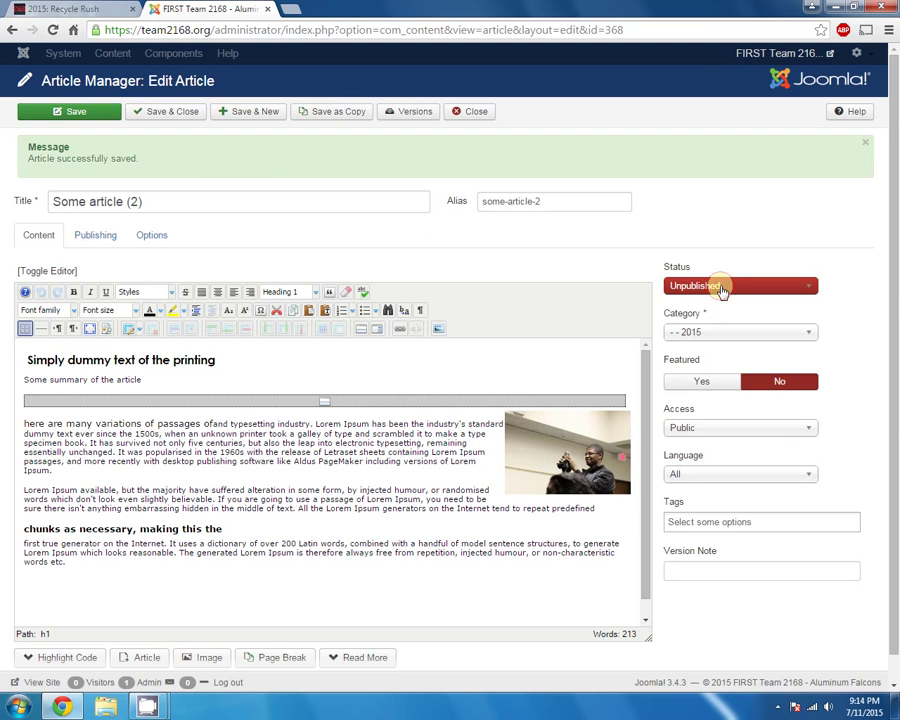
click(722, 289)
click(676, 299)
click(159, 202)
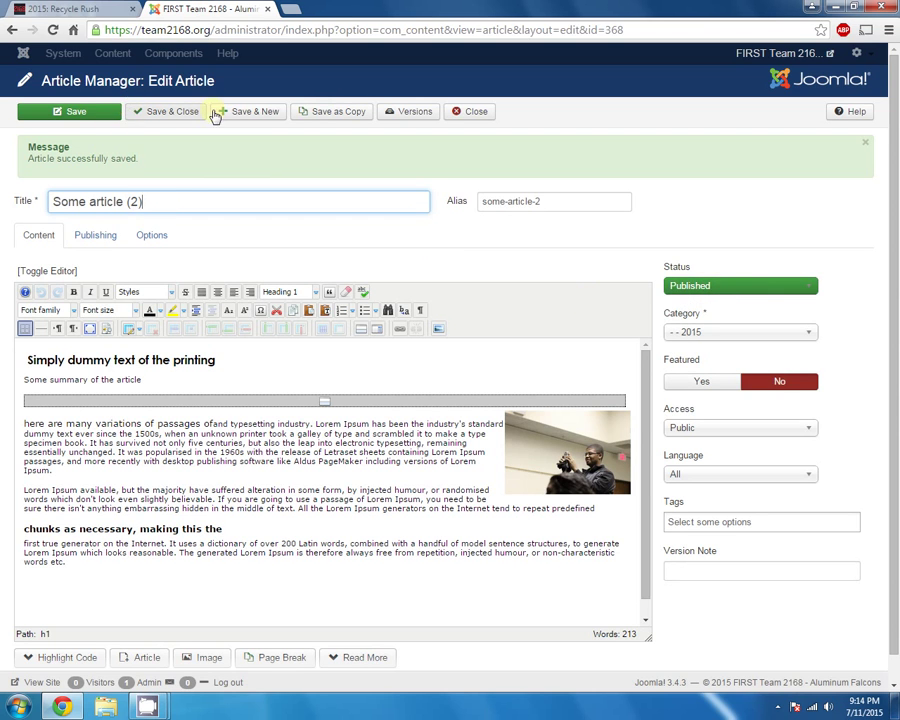
click(92, 115)
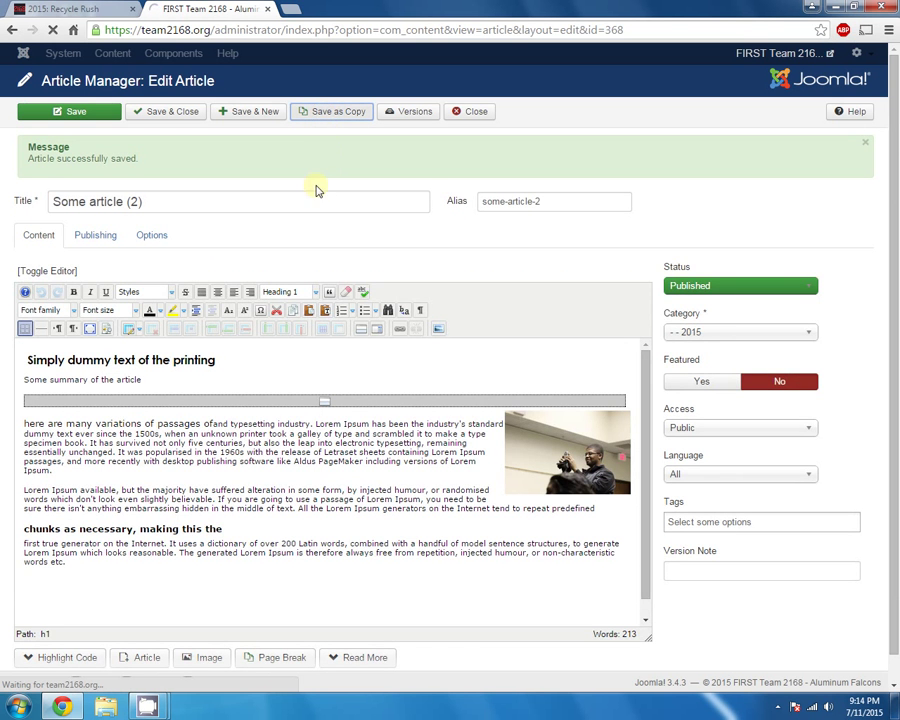
Set the third copy, 'Some article (3)', to Published and save it
click(742, 290)
click(733, 302)
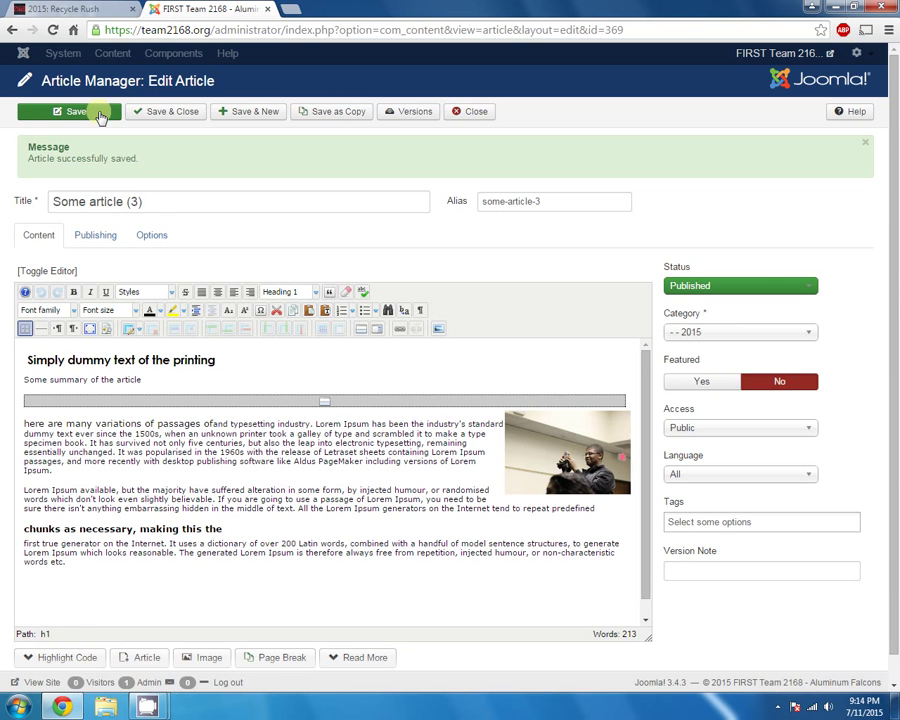
click(322, 400)
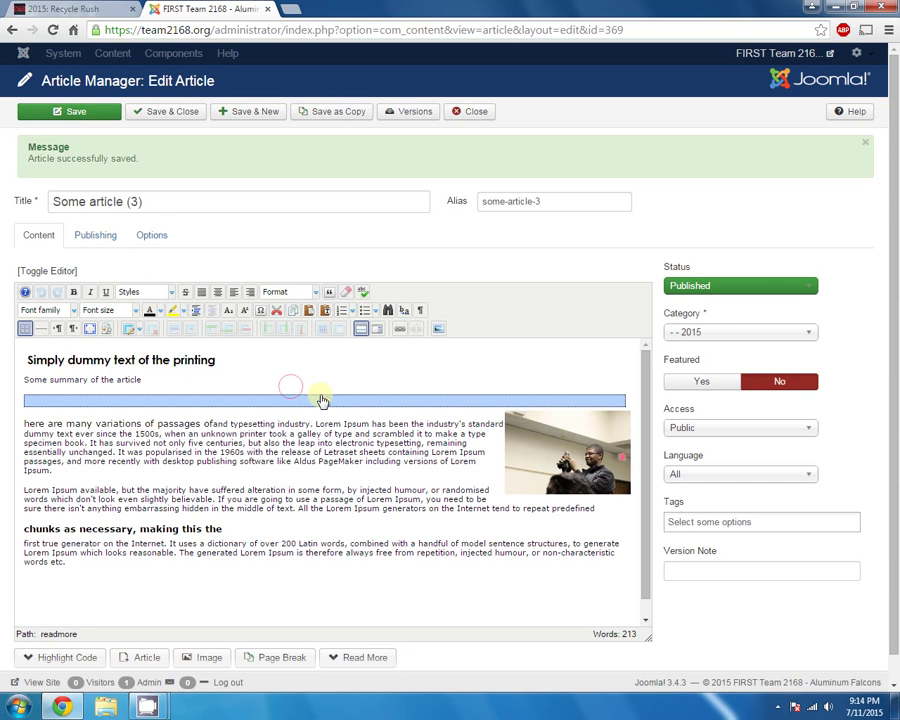
click(80, 111)
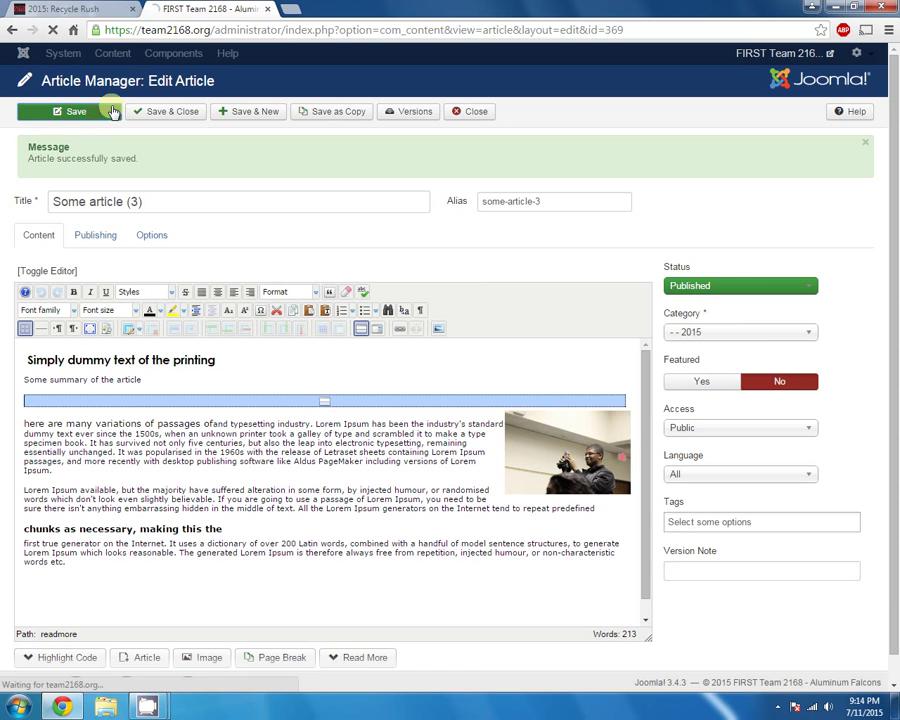
Reload the public site's 2015: Recycle Rush page from the Media menu
click(86, 9)
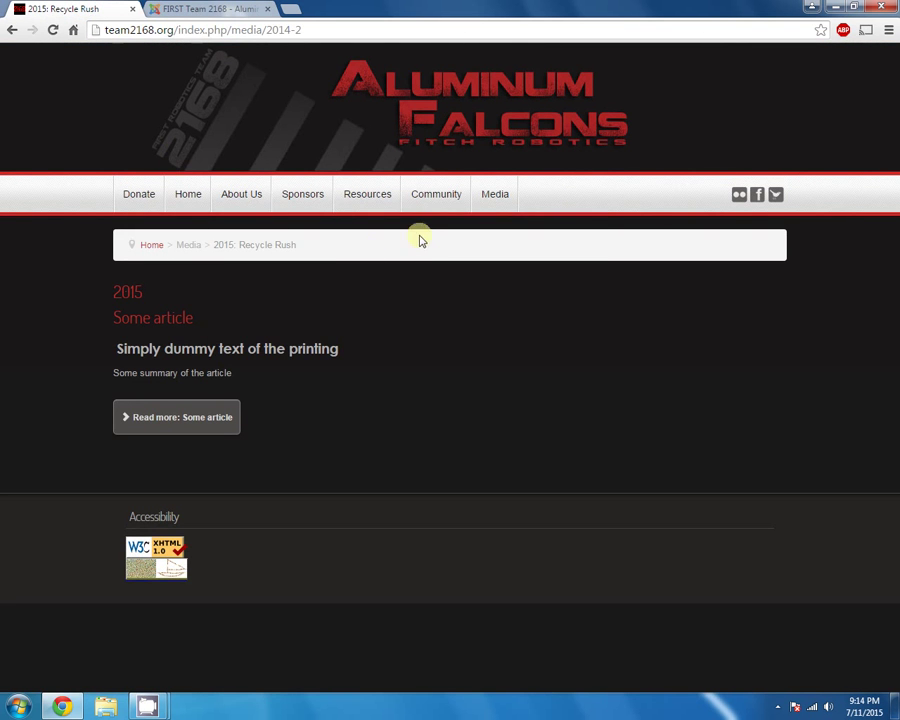
mouse_move(493, 197)
click(514, 226)
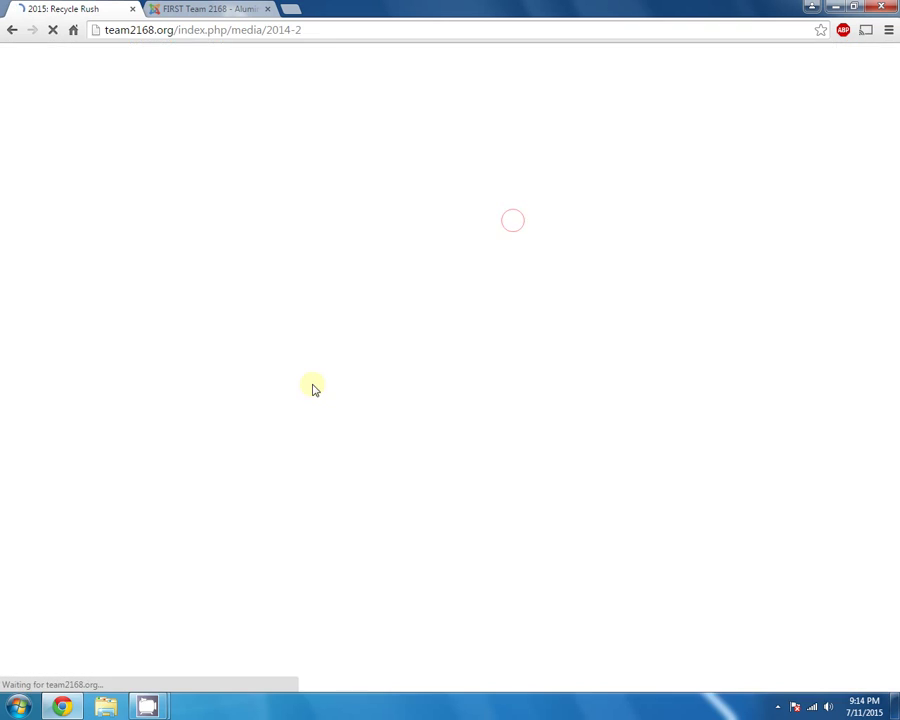
scroll(403, 410, down, 3)
scroll(403, 410, up, 3)
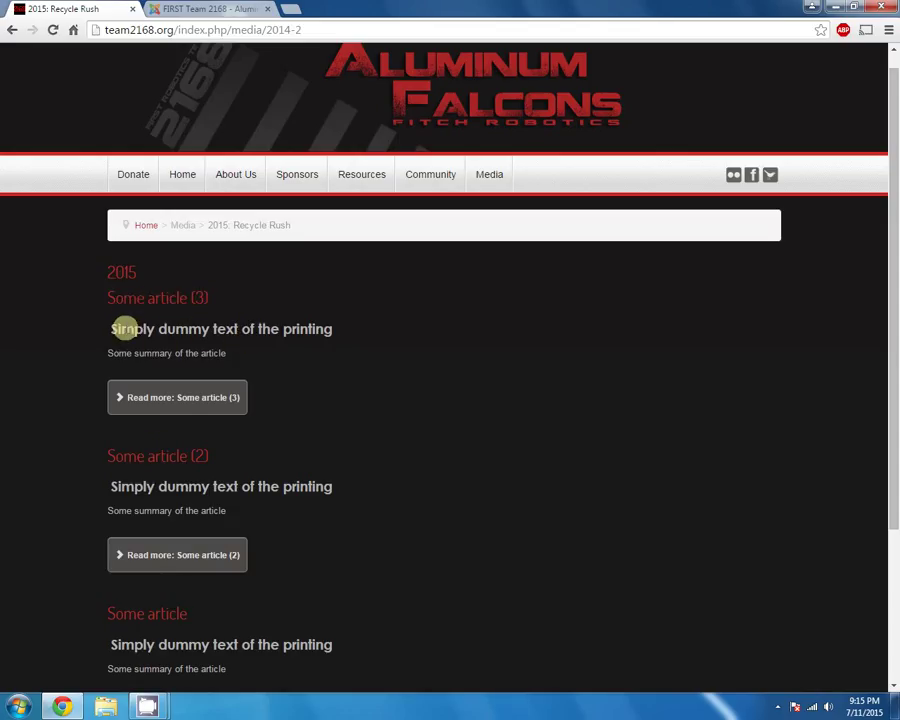
Review the three listed teasers, examining the first teaser's heading and summary
drag(125, 326, 366, 340)
click(358, 326)
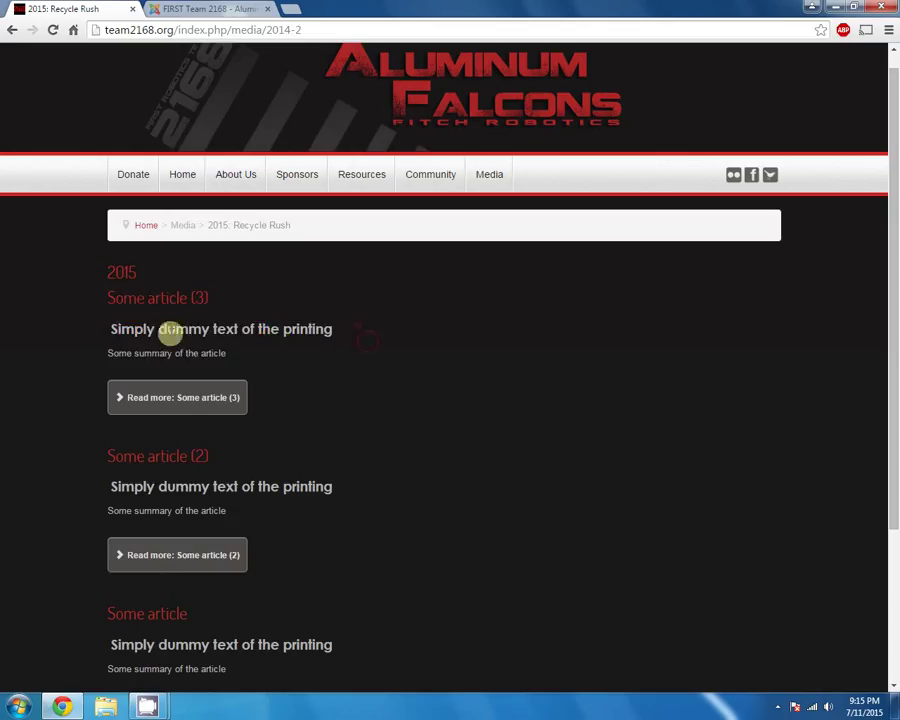
drag(110, 328, 350, 338)
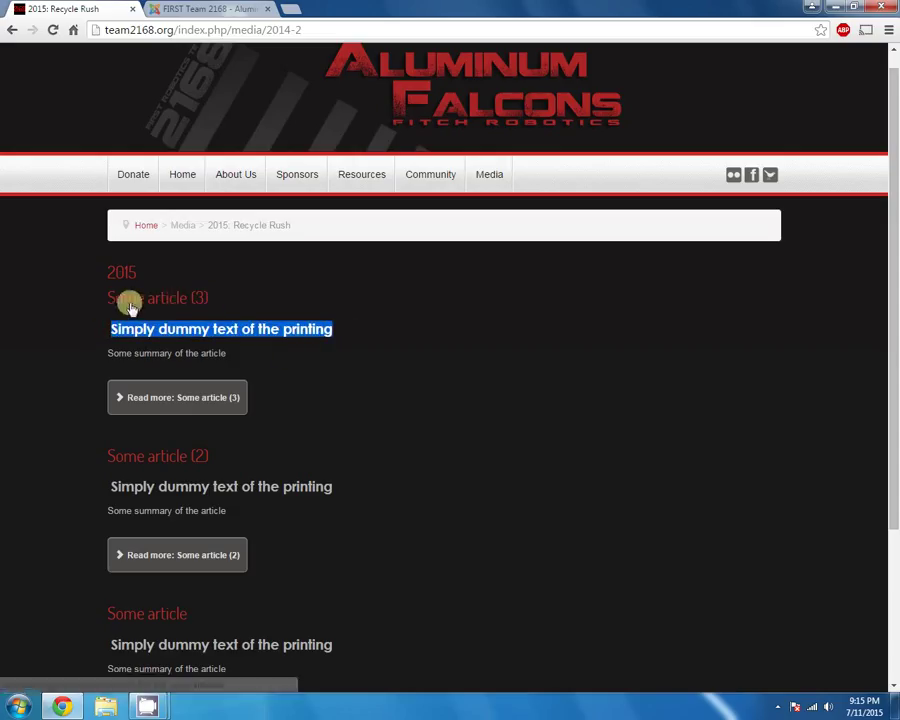
drag(134, 350, 157, 352)
drag(225, 353, 255, 349)
scroll(316, 336, down, 2)
scroll(565, 348, up, 3)
scroll(545, 390, down, 3)
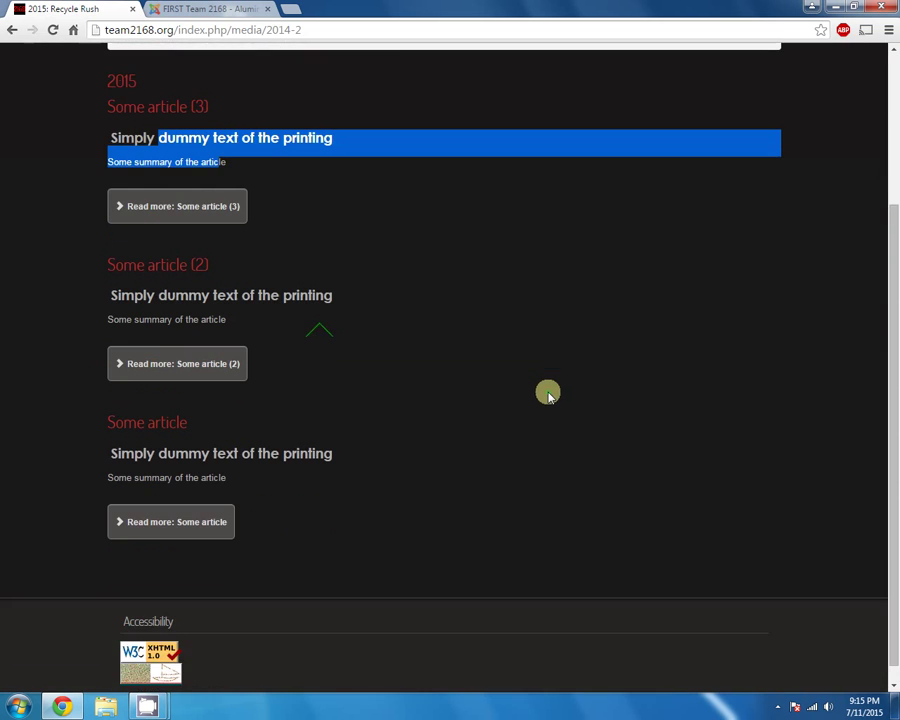
click(499, 455)
scroll(507, 465, up, 2)
scroll(515, 472, down, 1)
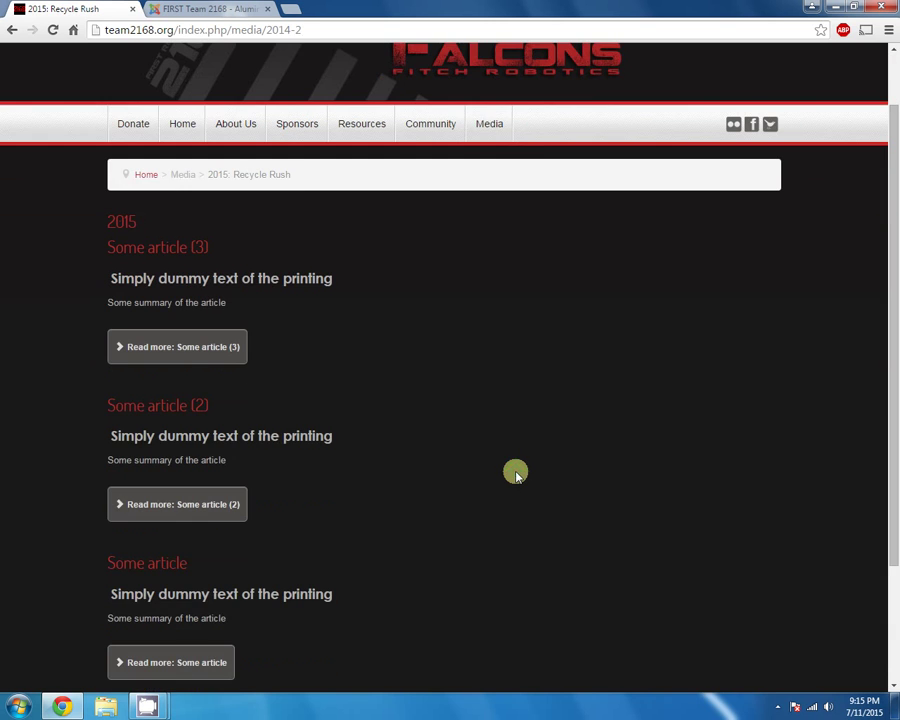
mouse_move(476, 130)
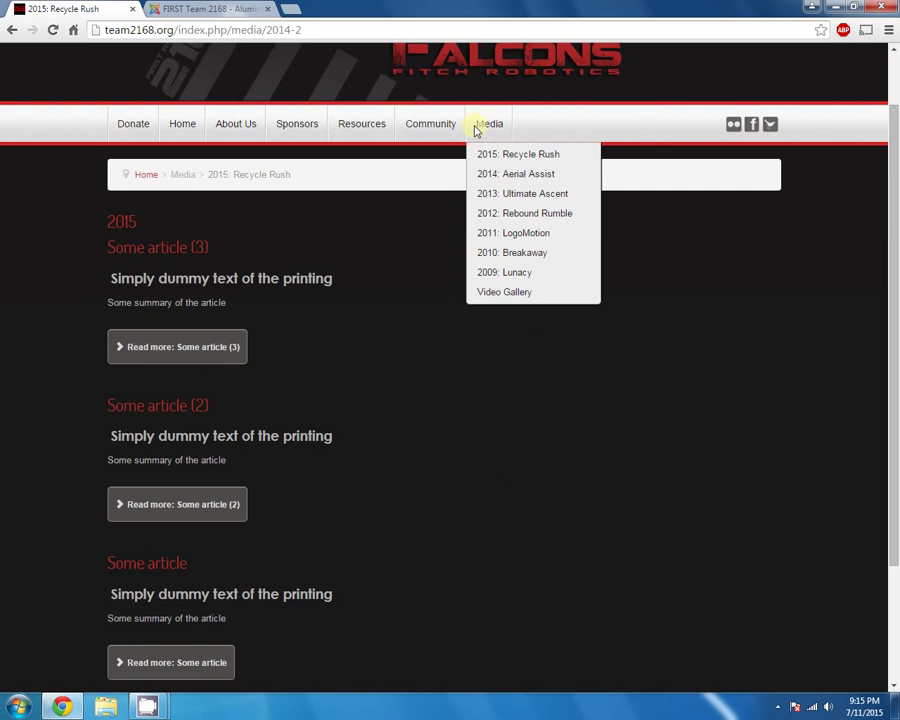
click(509, 219)
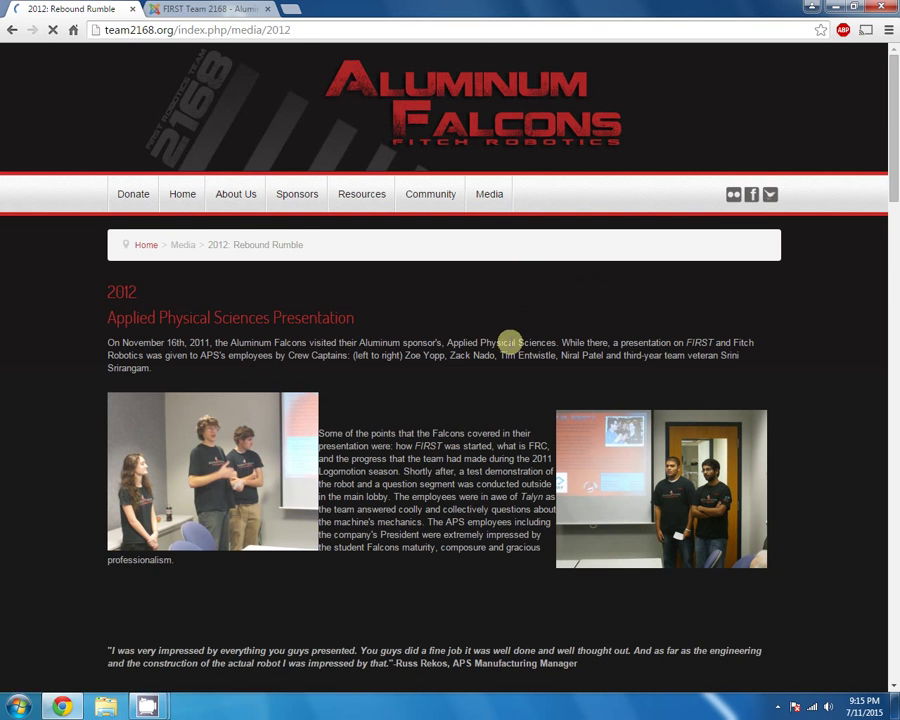
scroll(454, 396, down, 5)
scroll(452, 398, down, 11)
scroll(452, 398, up, 16)
scroll(452, 396, down, 3)
scroll(452, 396, down, 13)
scroll(504, 401, down, 7)
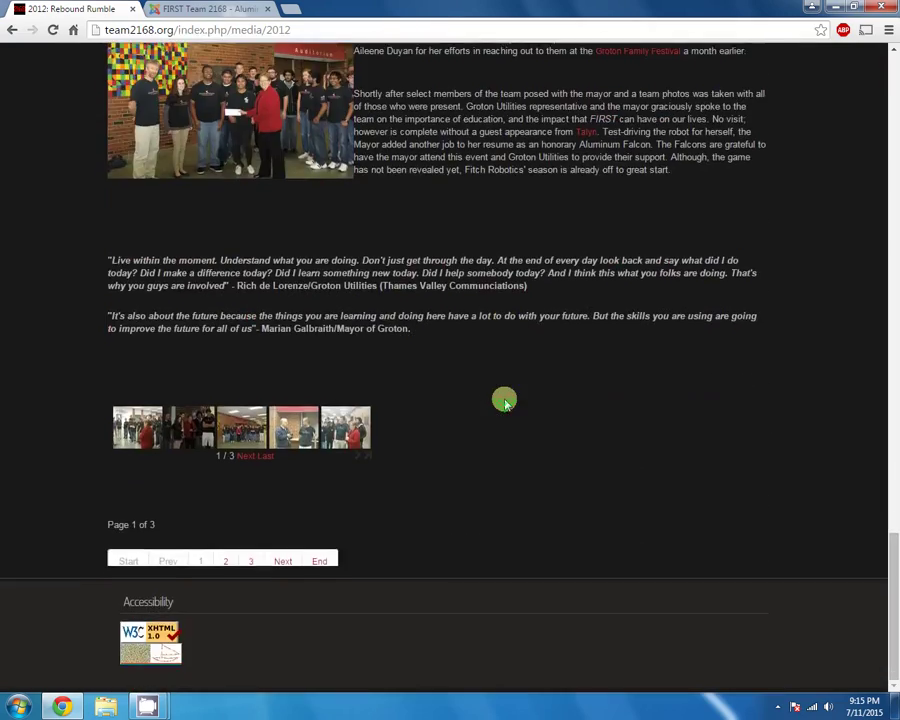
scroll(504, 401, up, 2)
scroll(504, 401, up, 20)
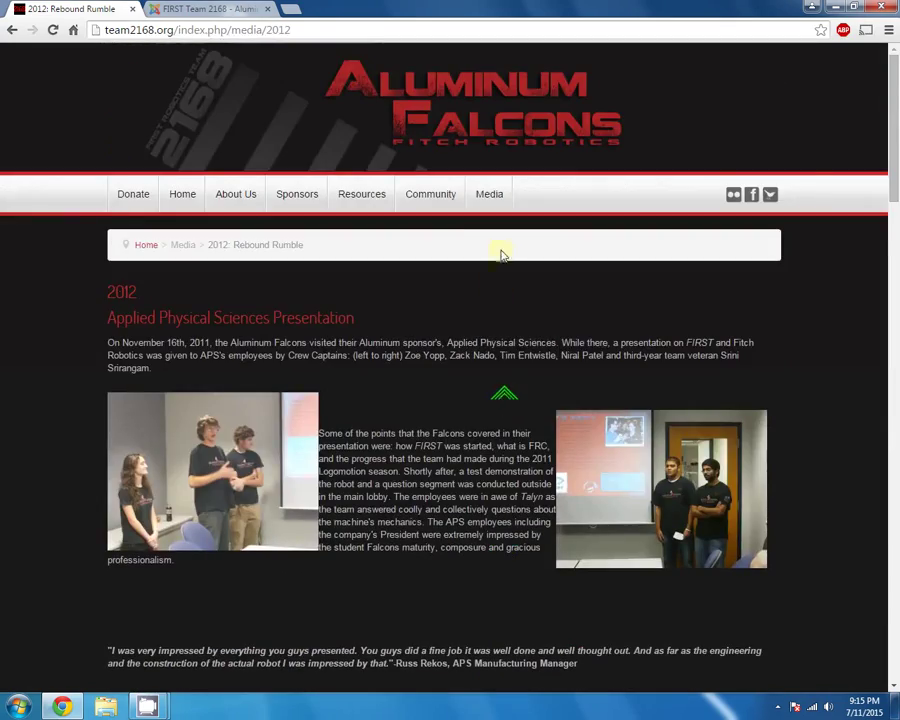
mouse_move(489, 194)
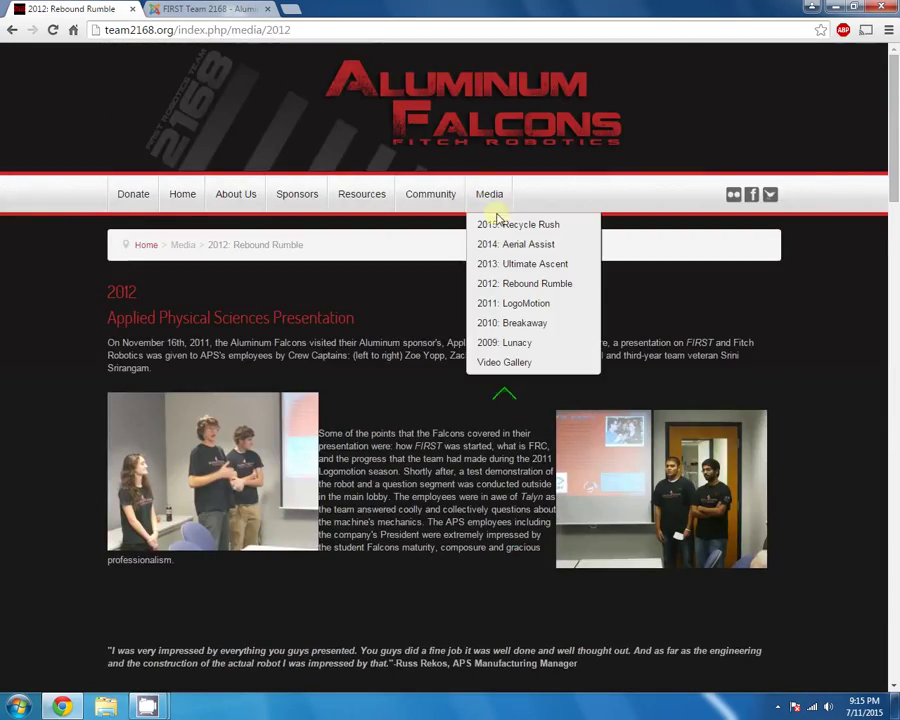
click(502, 227)
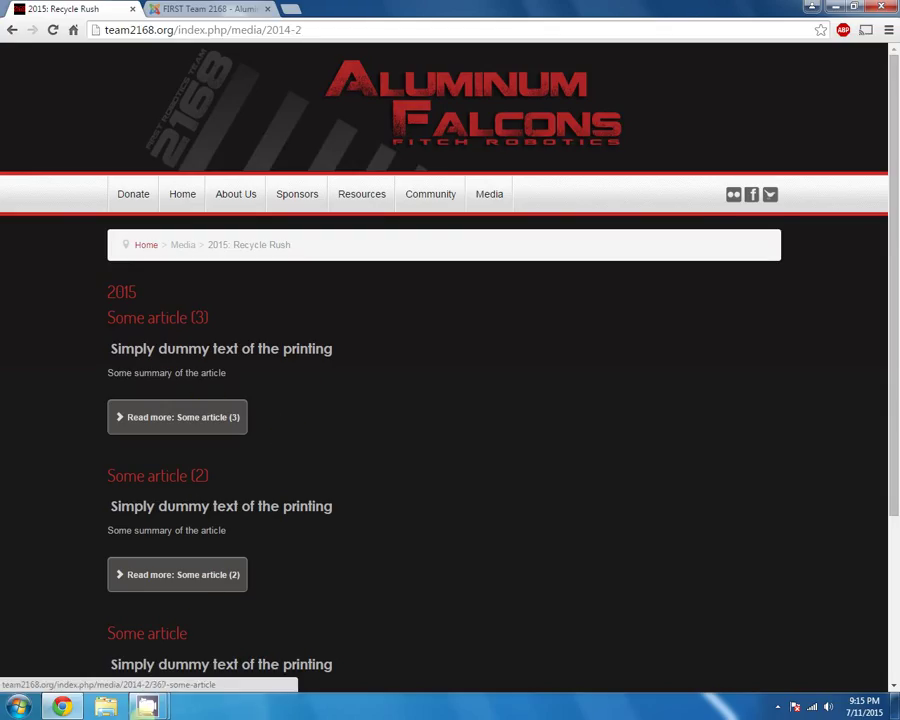
scroll(327, 490, down, 2)
scroll(329, 494, up, 2)
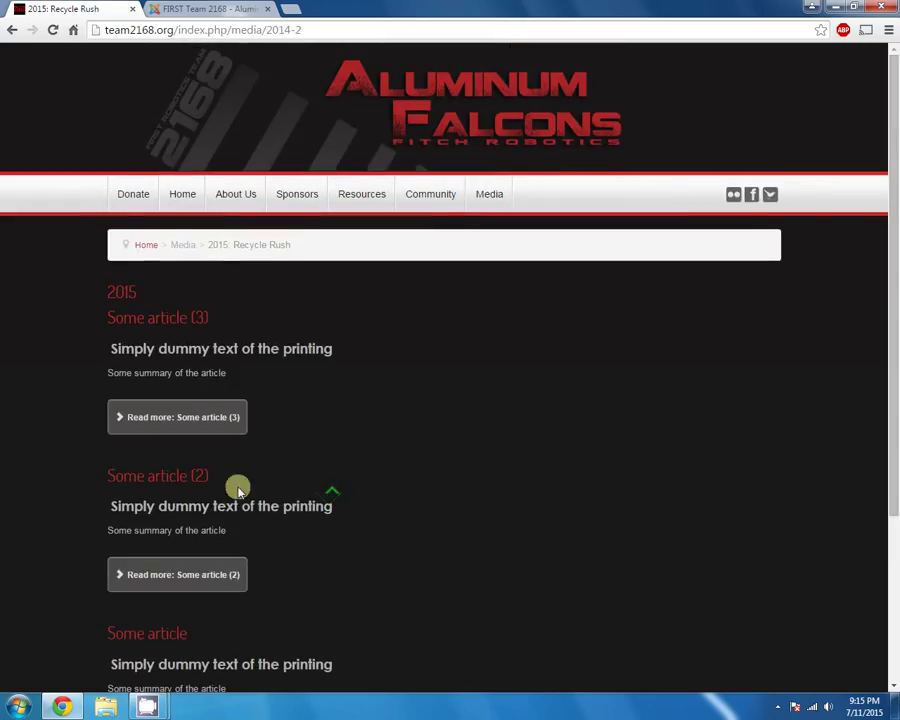